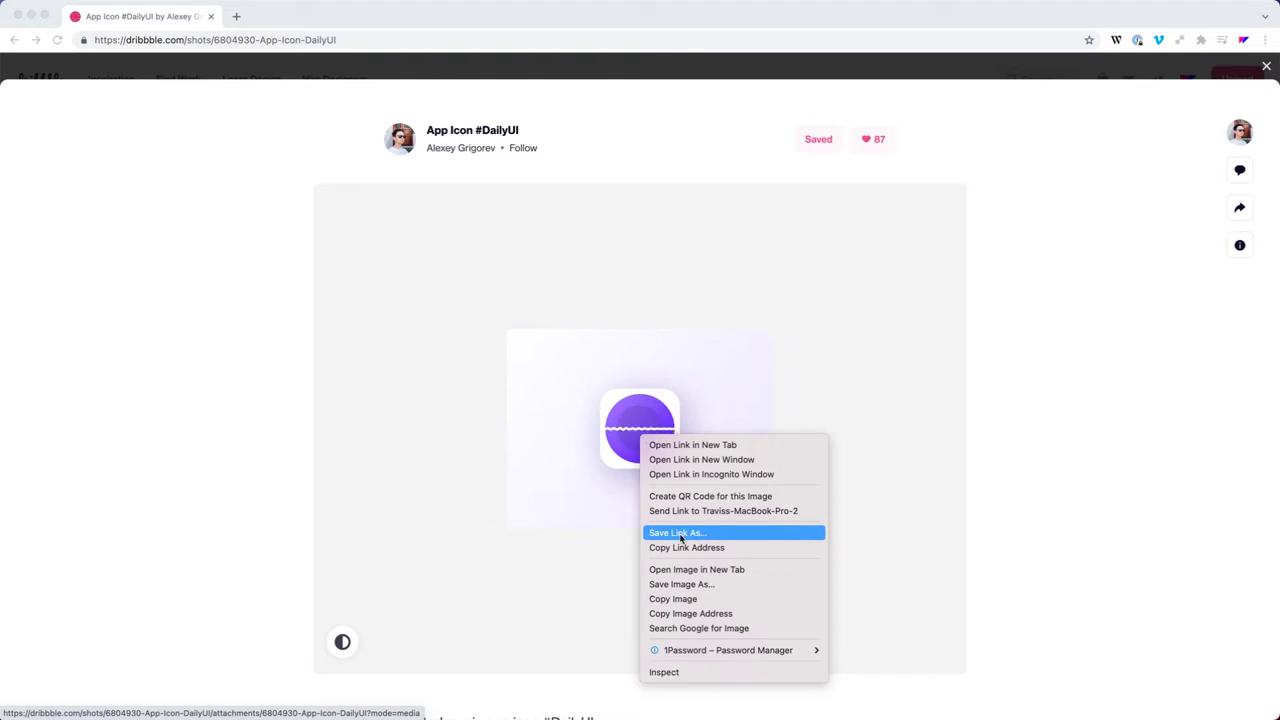
# - Save the app icon image to the Desktop as app-icon_1.gif and minimize the browser window
pyautogui.click(711, 590)
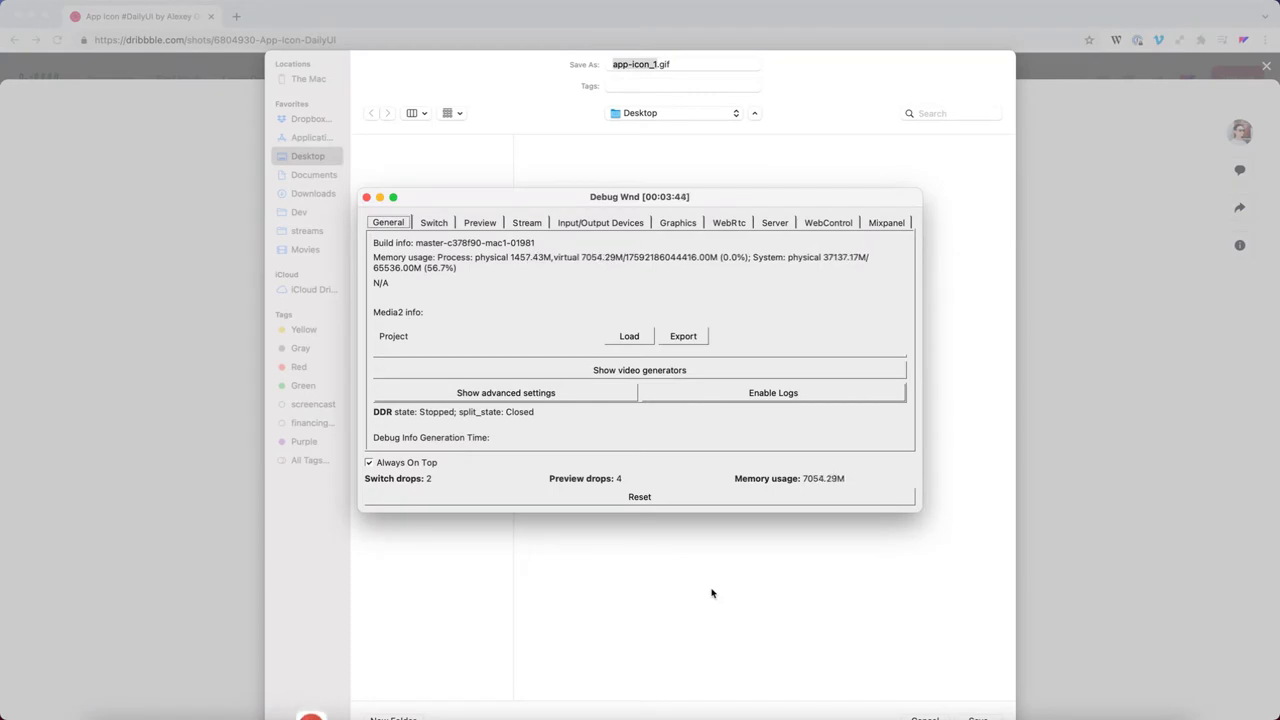
pyautogui.click(367, 198)
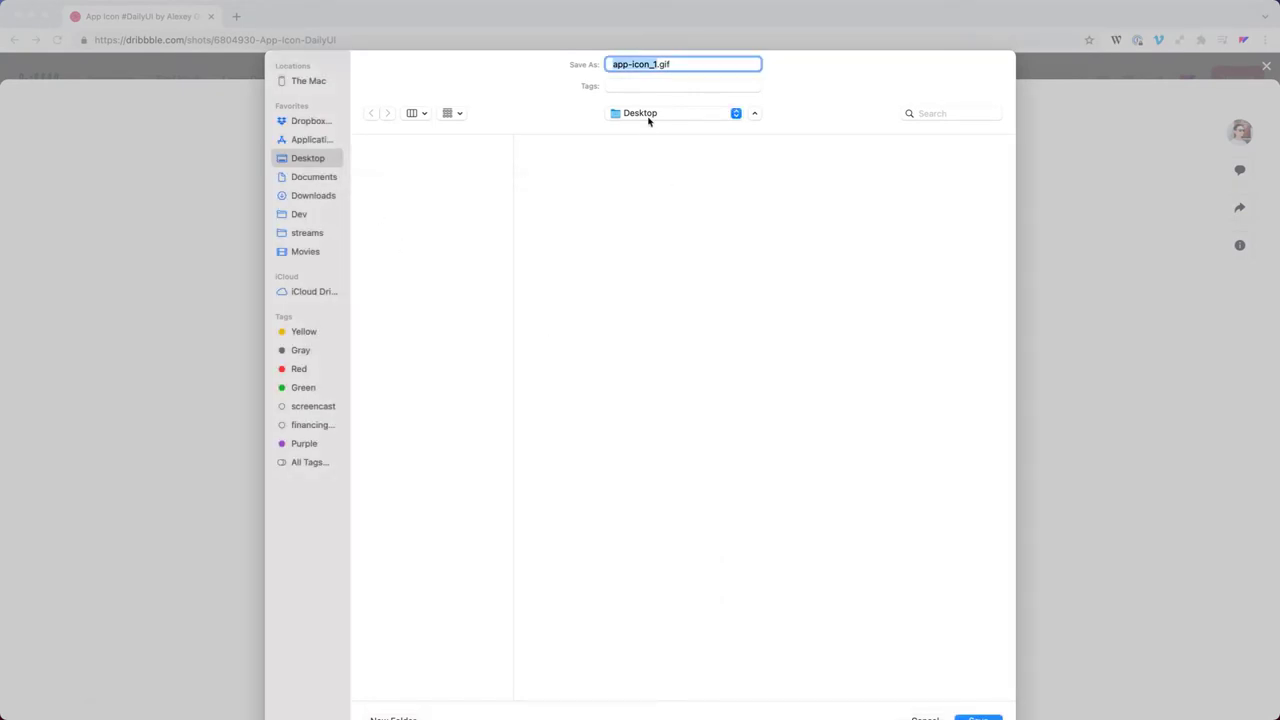
pyautogui.click(986, 716)
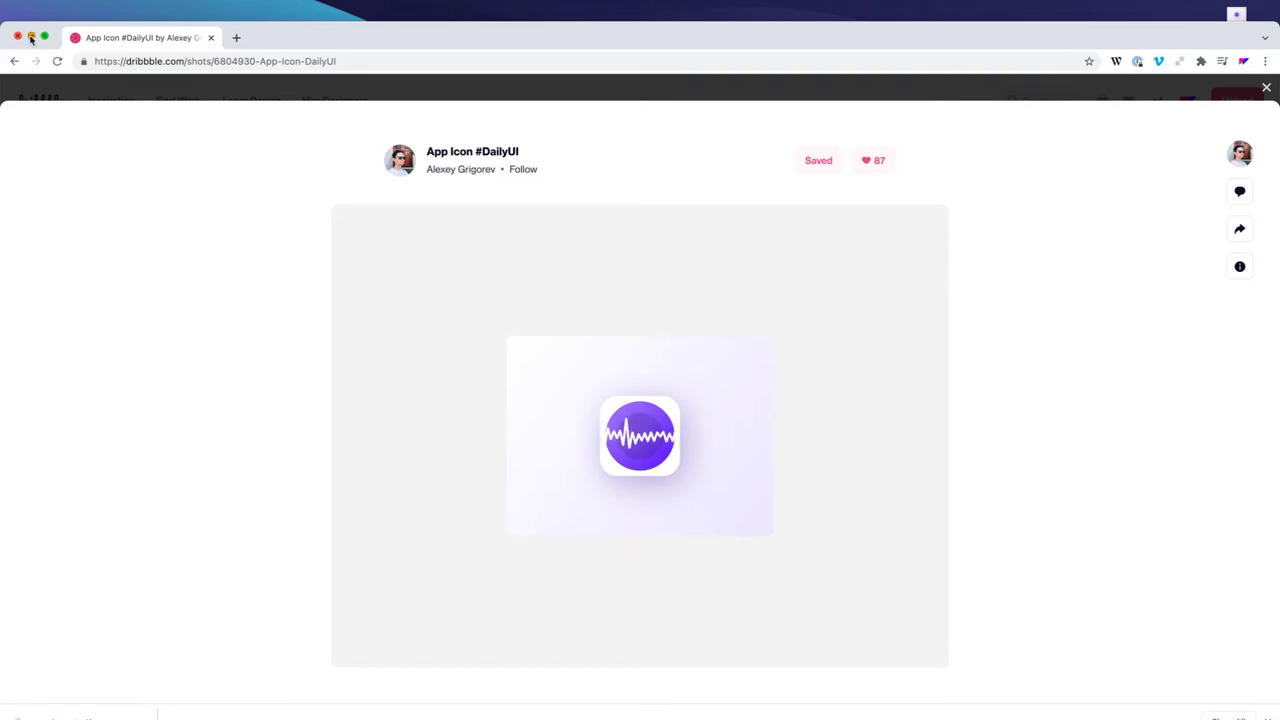
pyautogui.click(31, 38)
# - Open app-icon_1.gif from the Desktop, look through its frame thumbnails and close it
pyautogui.click(1237, 16)
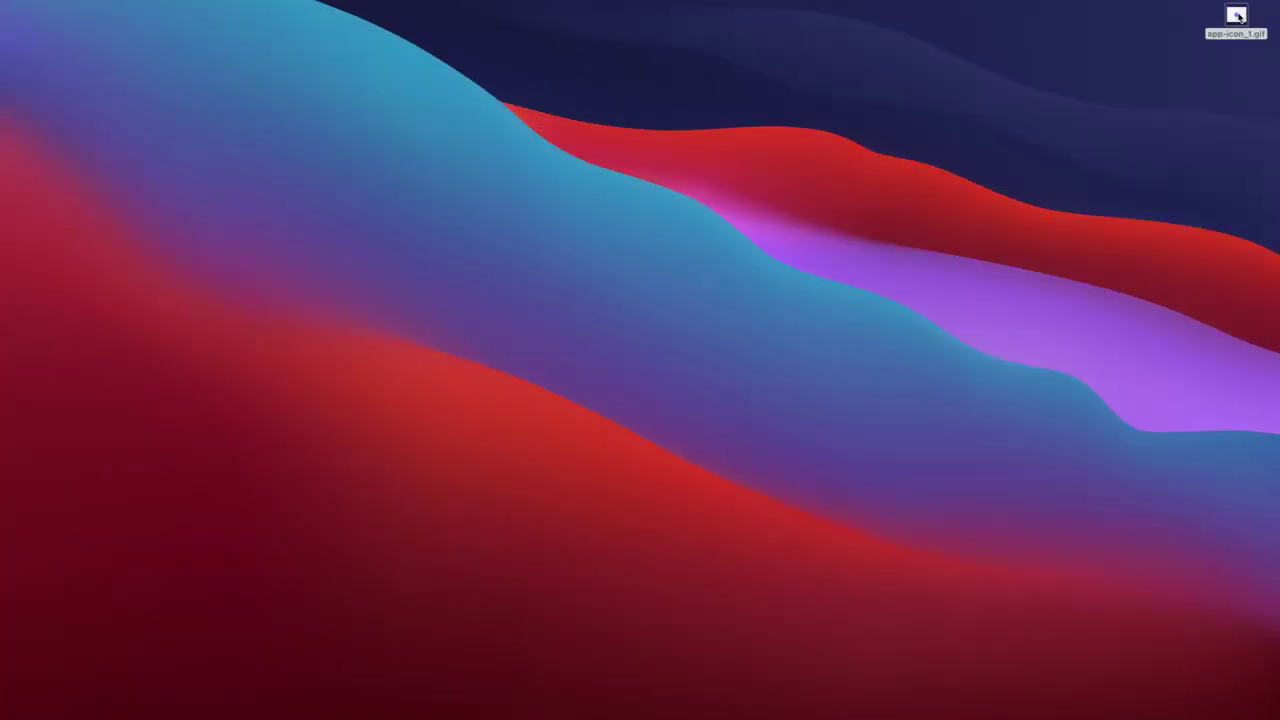
pyautogui.doubleClick(1237, 16)
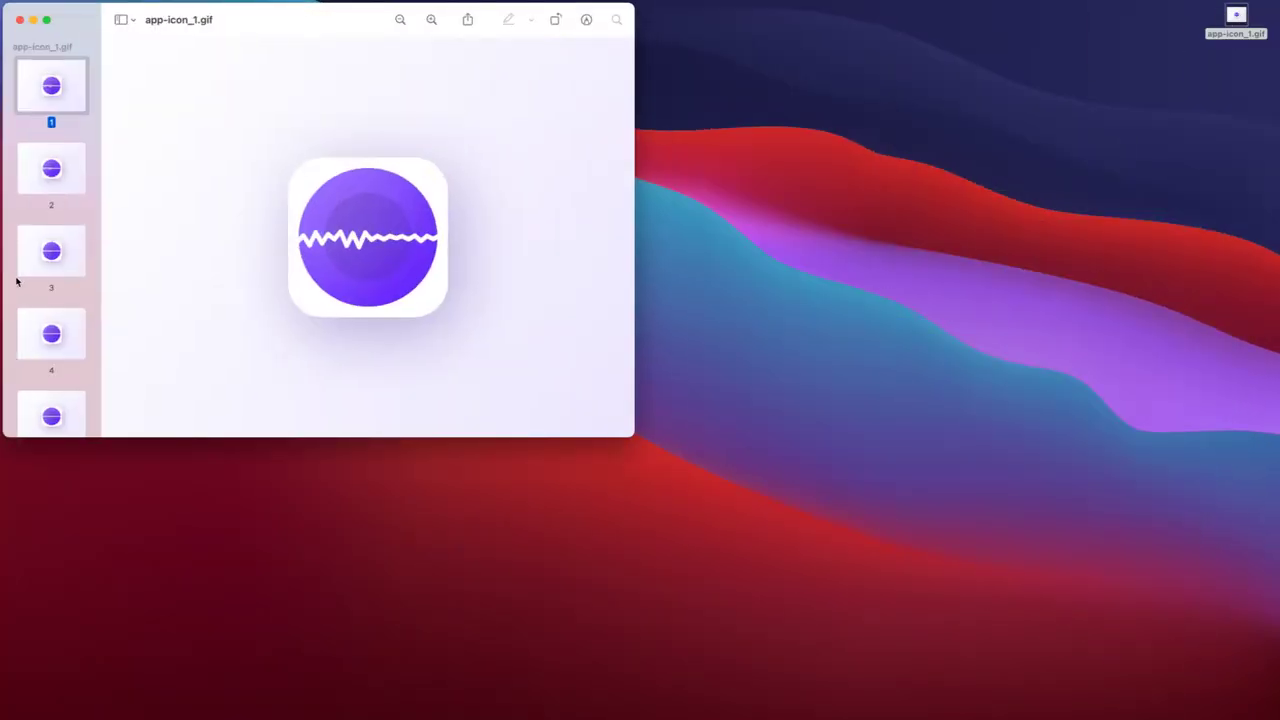
pyautogui.scroll(-20, 30, 280)
pyautogui.scroll(-20, 34, 277)
pyautogui.press('super+w')
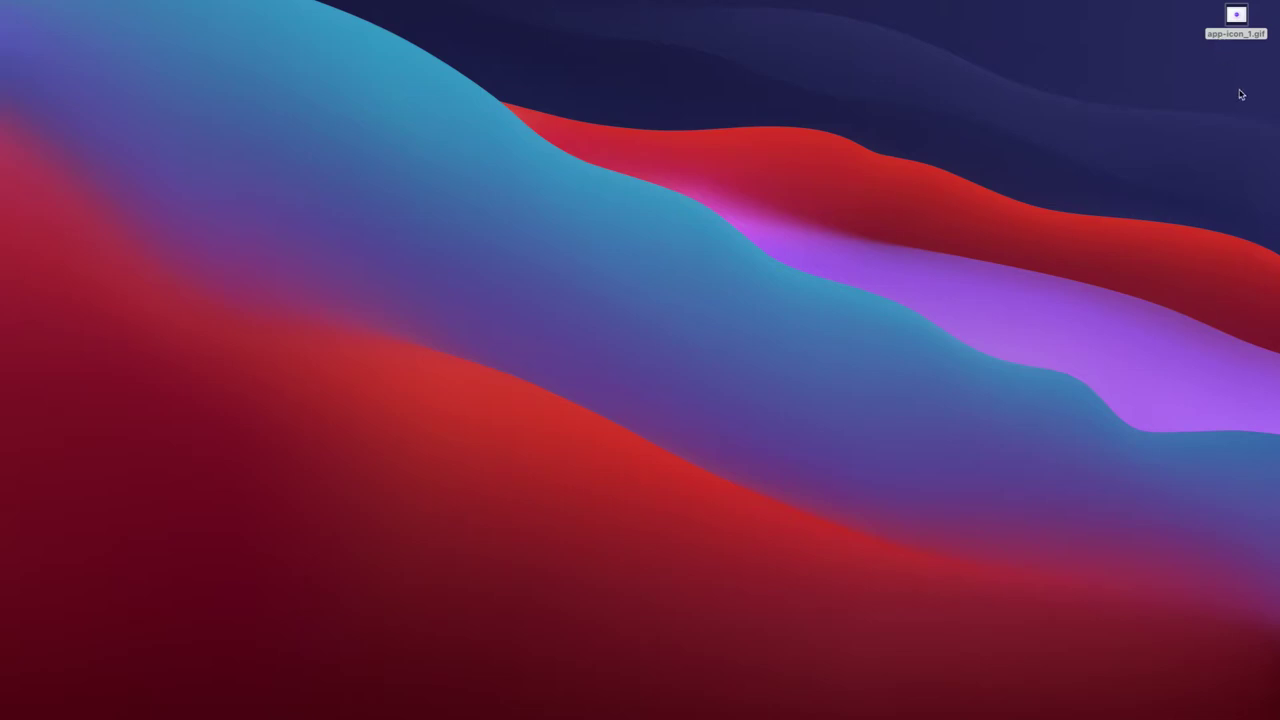
# - Switch to Flow and open a new untitled document in full screen
pyautogui.press('super+Tab')
pyautogui.press('super+Tab')
pyautogui.press('super+Tab')
pyautogui.press('super+Tab')
pyautogui.press('super+Tab')
pyautogui.press('super+Tab')
pyautogui.press('super+Tab')
pyautogui.press('super+n')
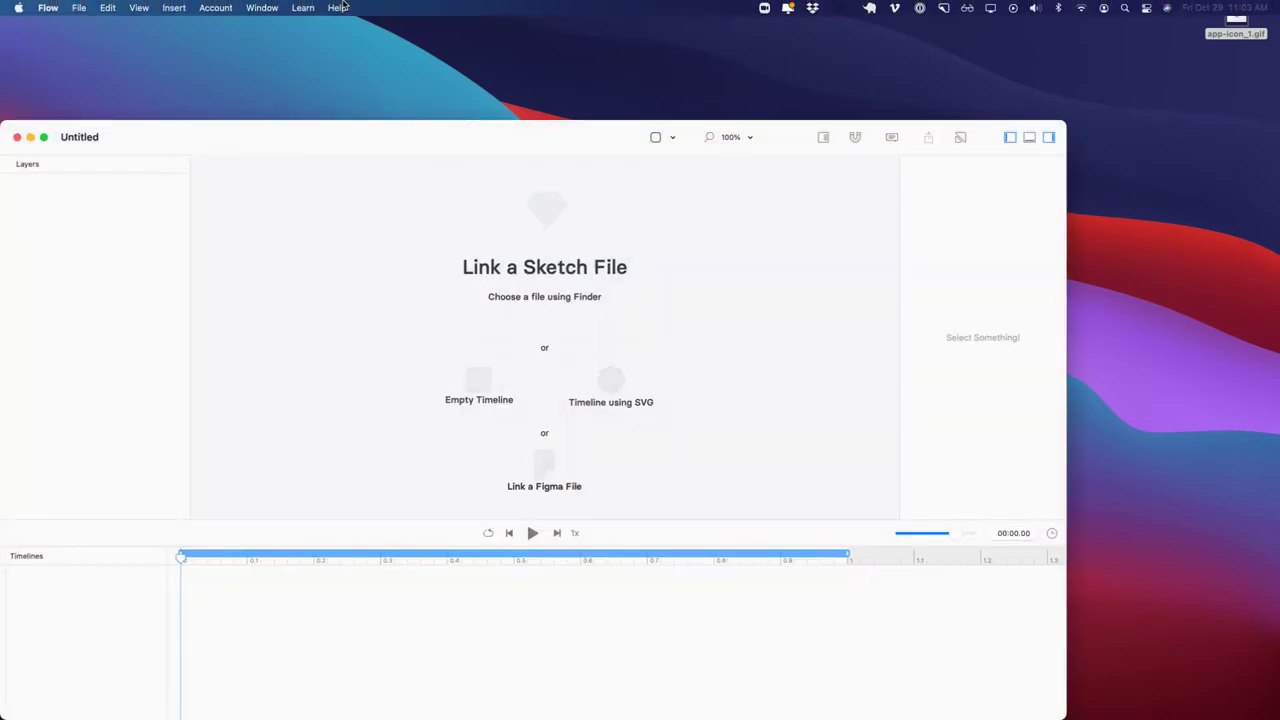
pyautogui.press('super+w')
pyautogui.press('super+n')
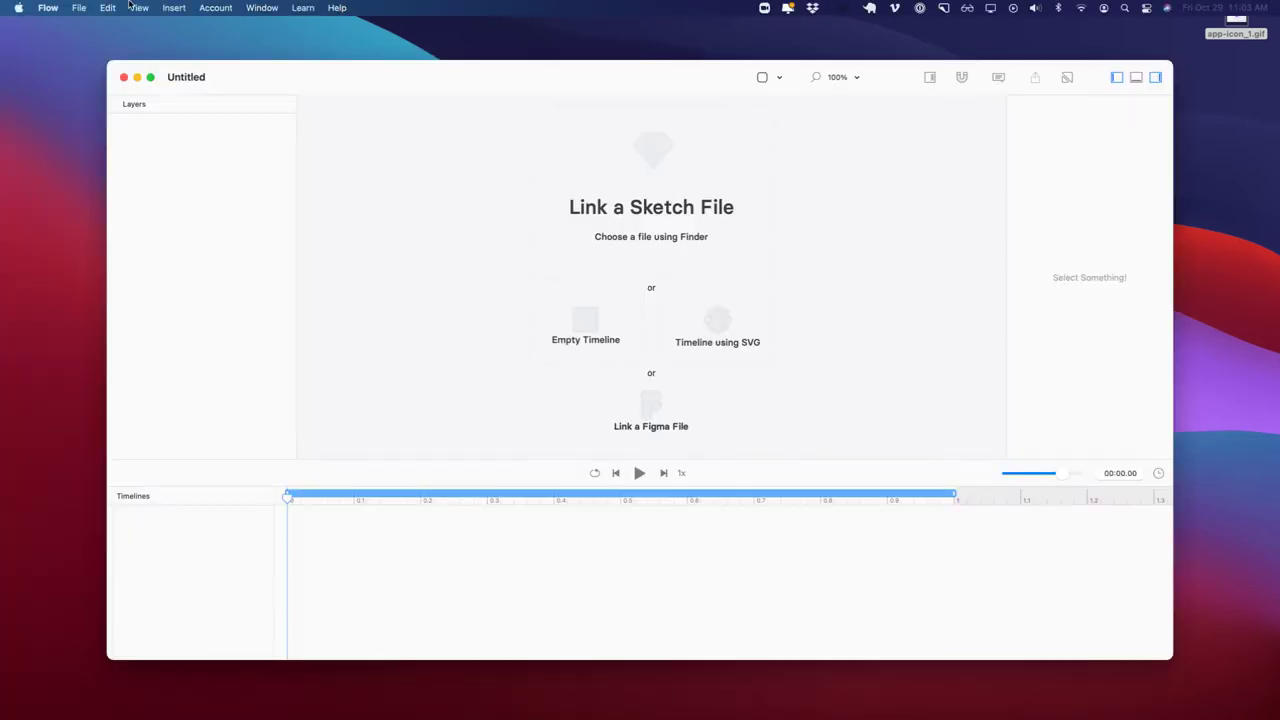
pyautogui.click(152, 82)
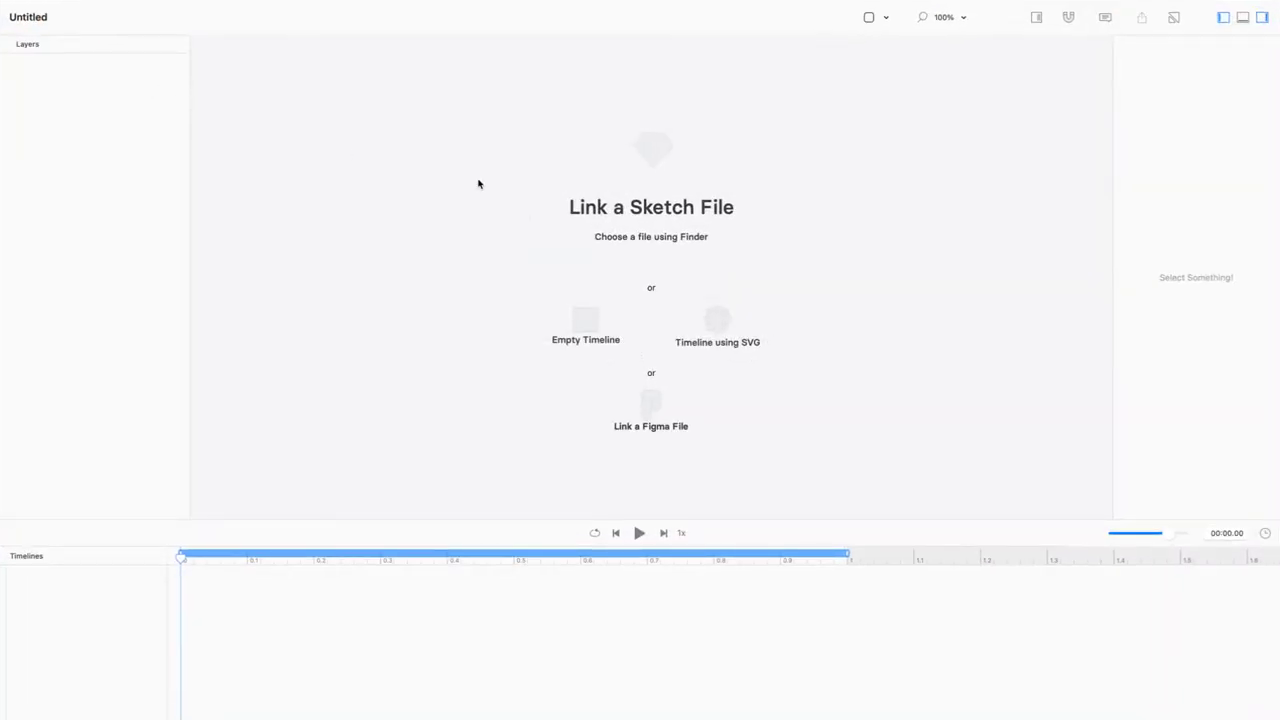
# - Start an empty timeline and set the scene size to 400 by 400 with linked proportions
pyautogui.click(570, 336)
pyautogui.click(478, 95)
pyautogui.press('super+shift+i')
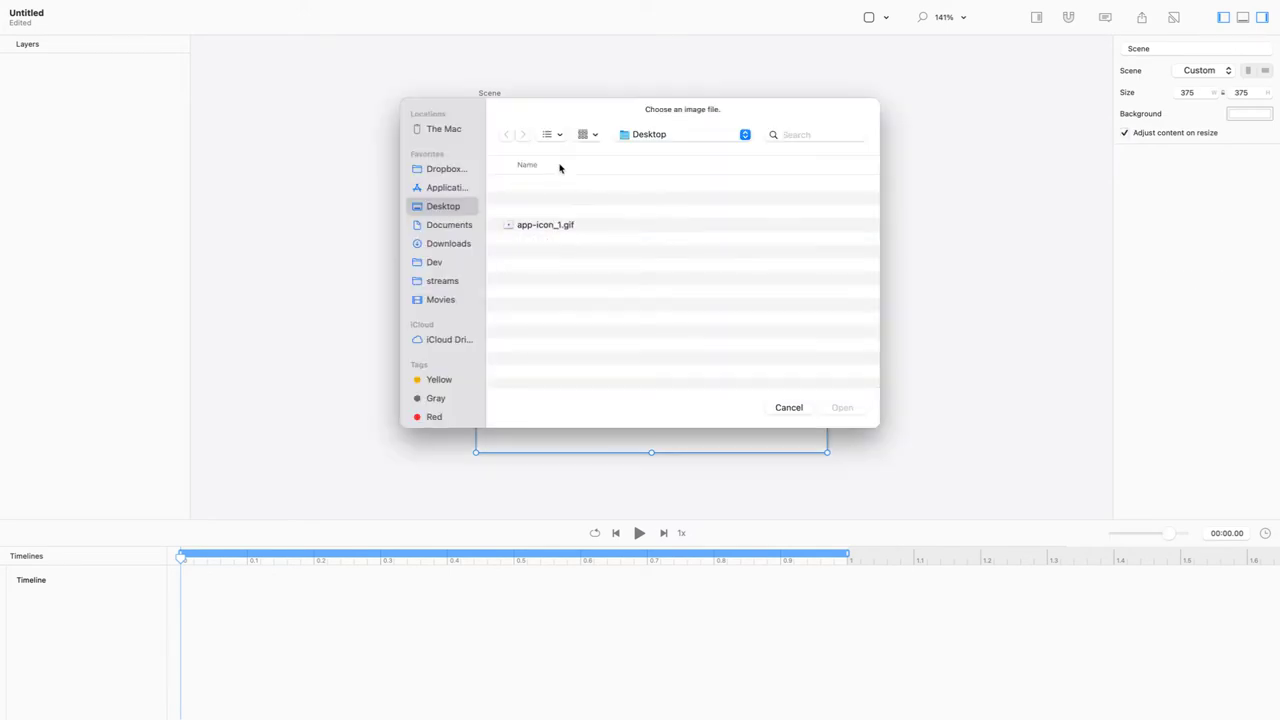
pyautogui.click(603, 188)
pyautogui.press('Escape')
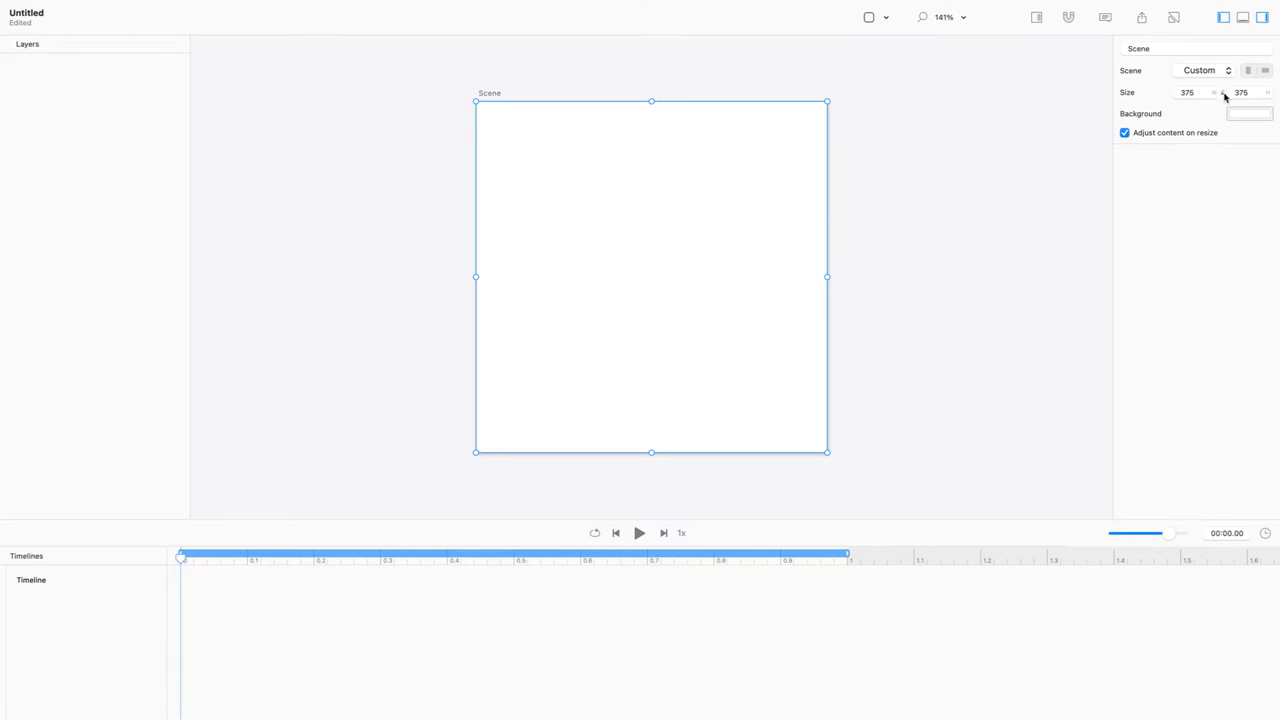
pyautogui.moveTo(1192, 92); pyautogui.dragTo(1122, 93)
pyautogui.write('400')
pyautogui.press('Return')
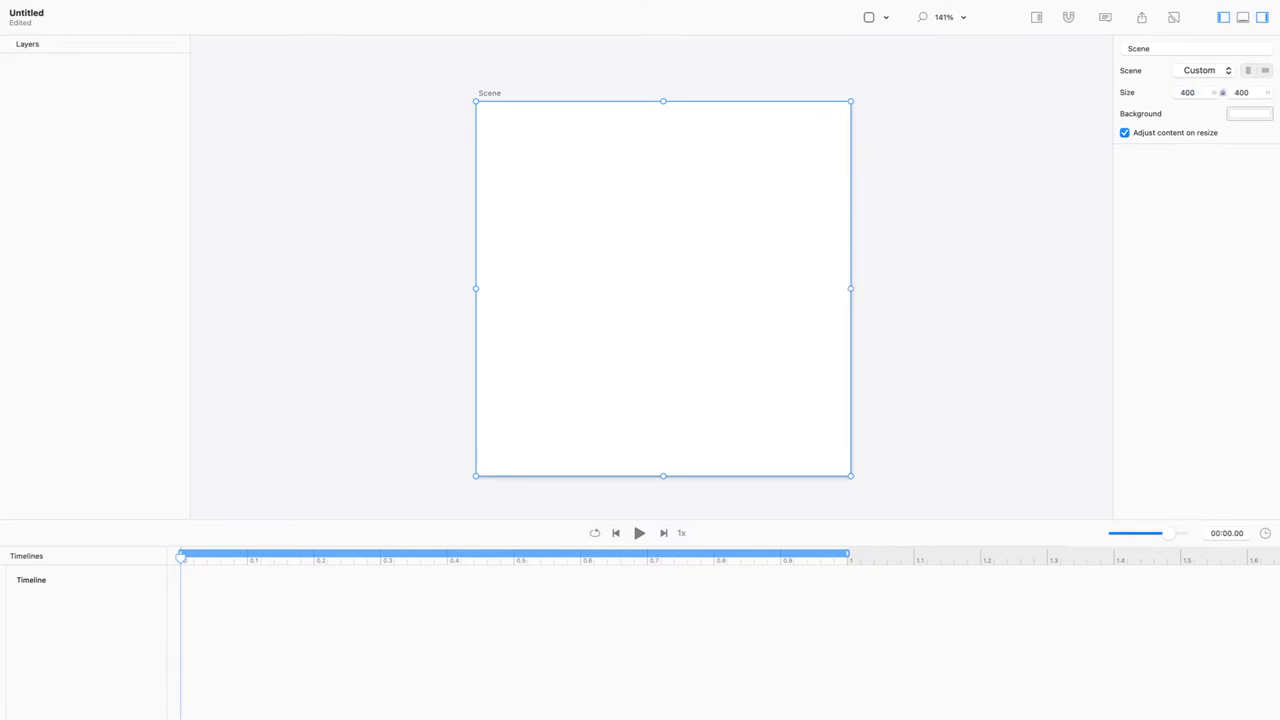
# - Insert app-icon_1.gif from the Desktop into the scene and show its full timeline
pyautogui.click(1068, 17)
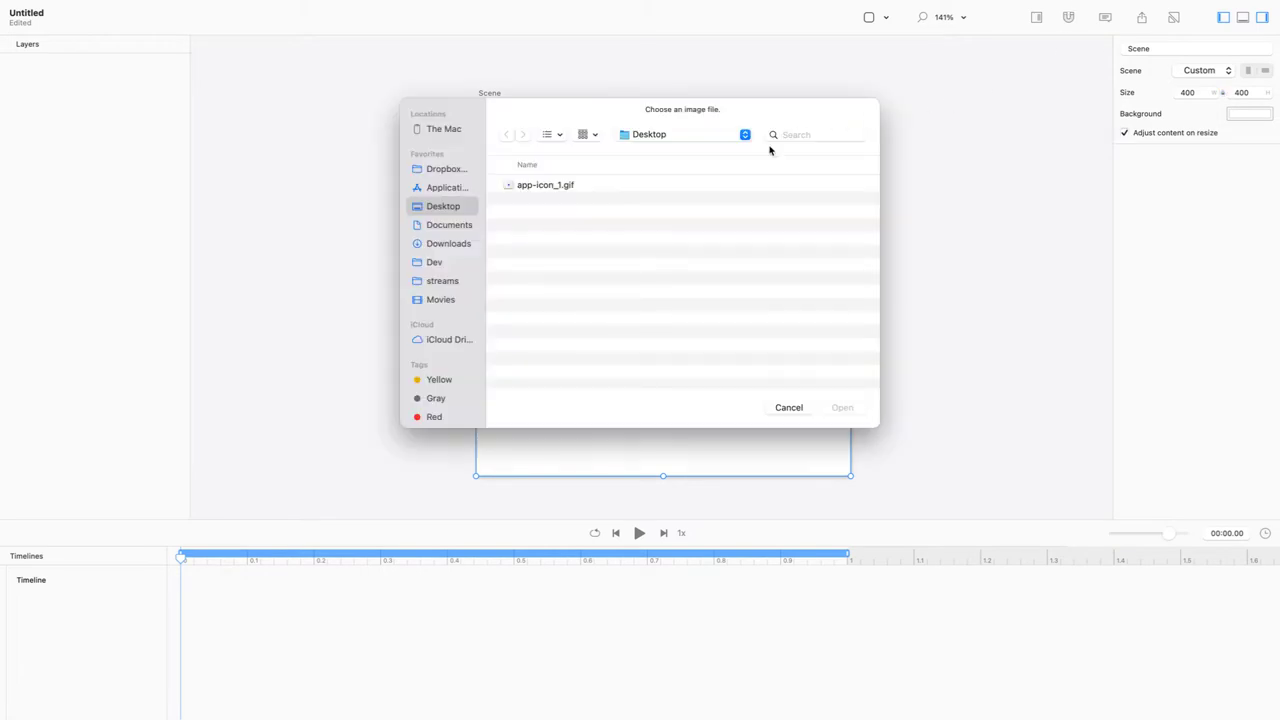
pyautogui.click(698, 186)
pyautogui.doubleClick(698, 186)
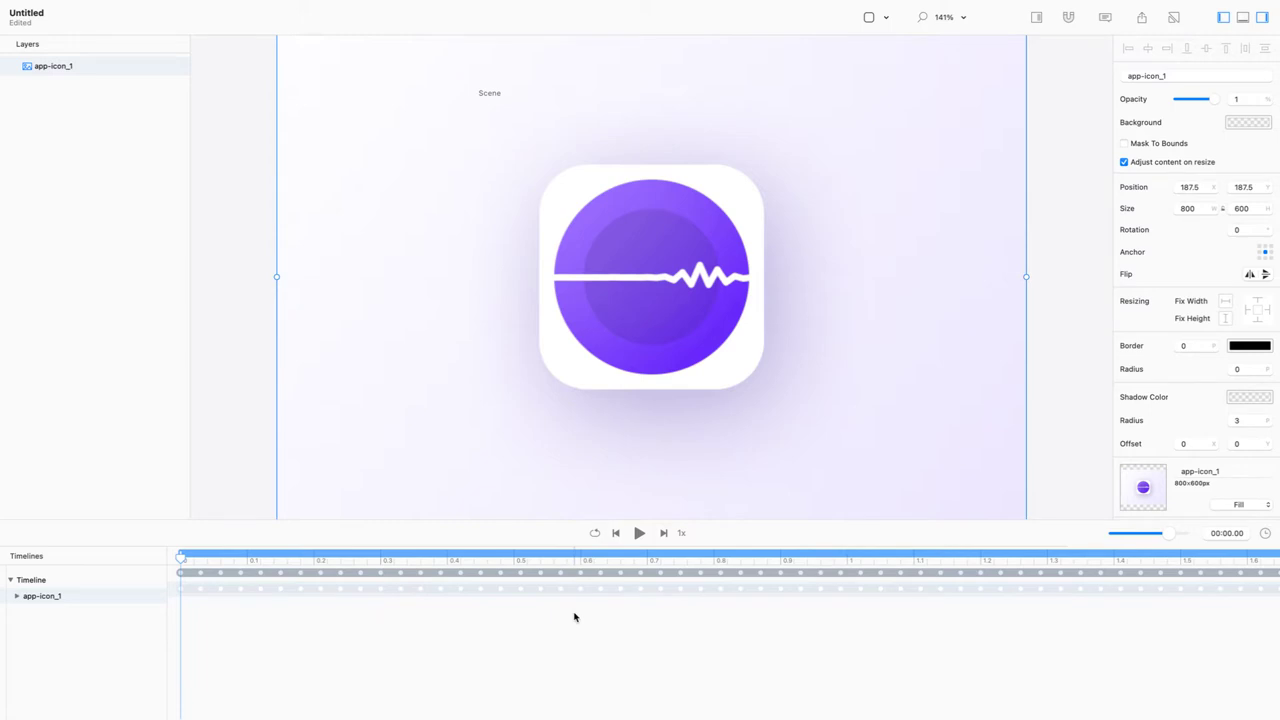
pyautogui.moveTo(494, 553); pyautogui.dragTo(1148, 534)
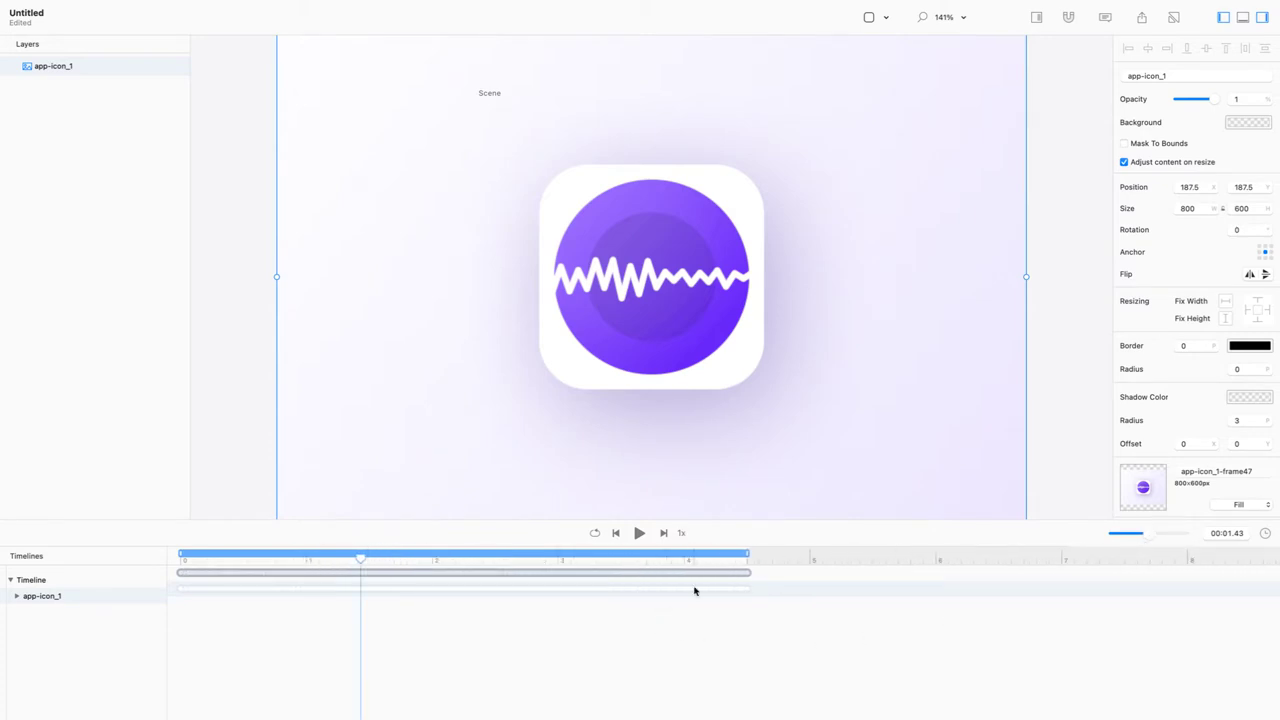
# - Switch to Preview, scroll through the frames of app-icon_1.gif to the last one and close it
pyautogui.press('super+Tab')
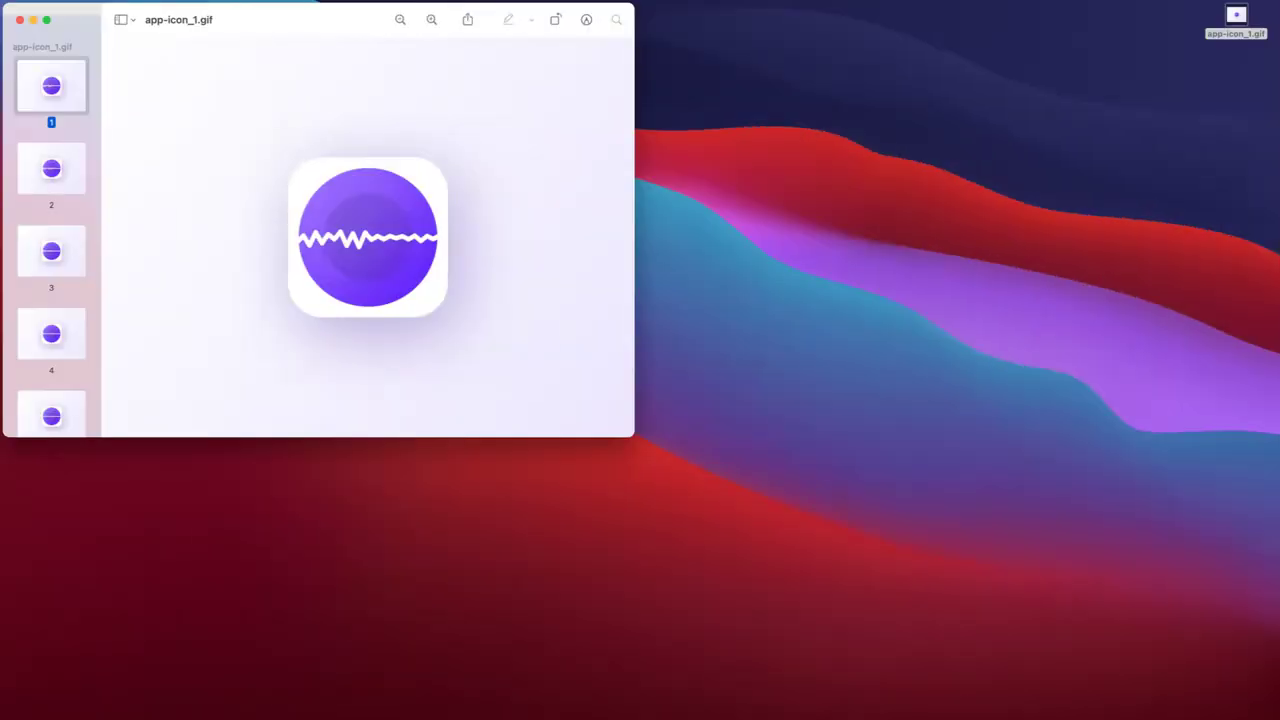
pyautogui.scroll(-20, 49, 370)
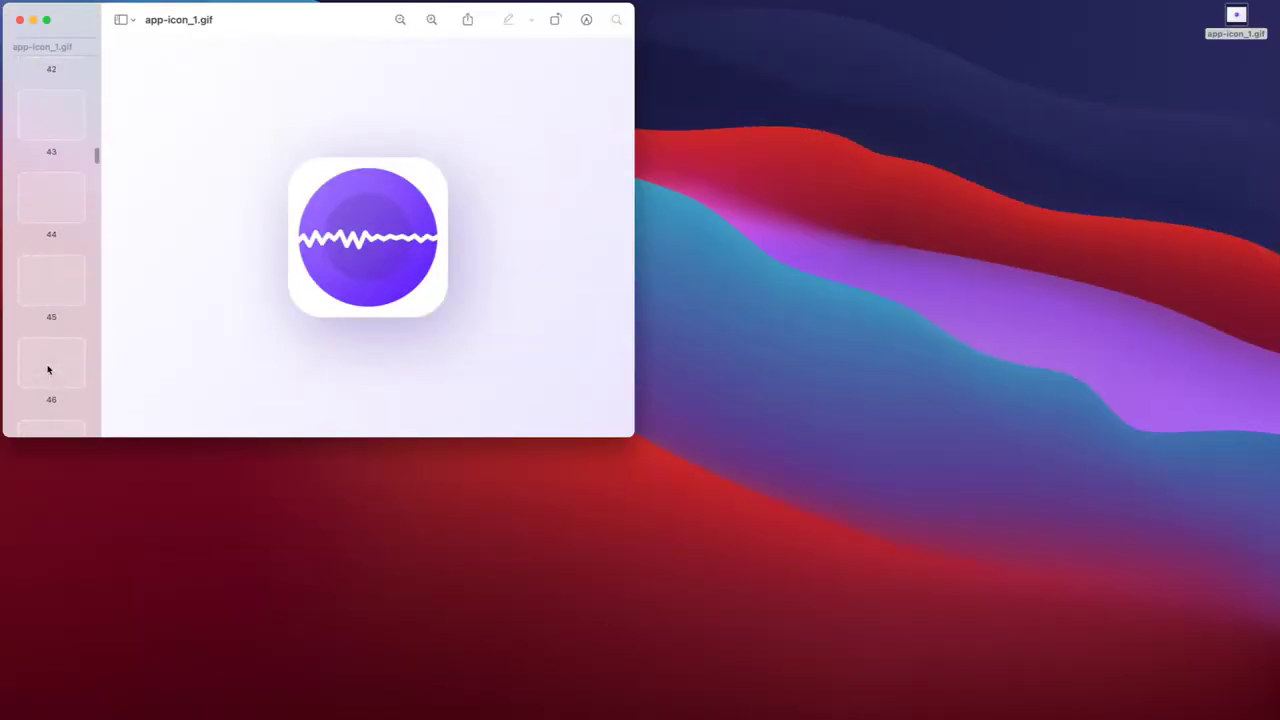
pyautogui.scroll(-2, 47, 370)
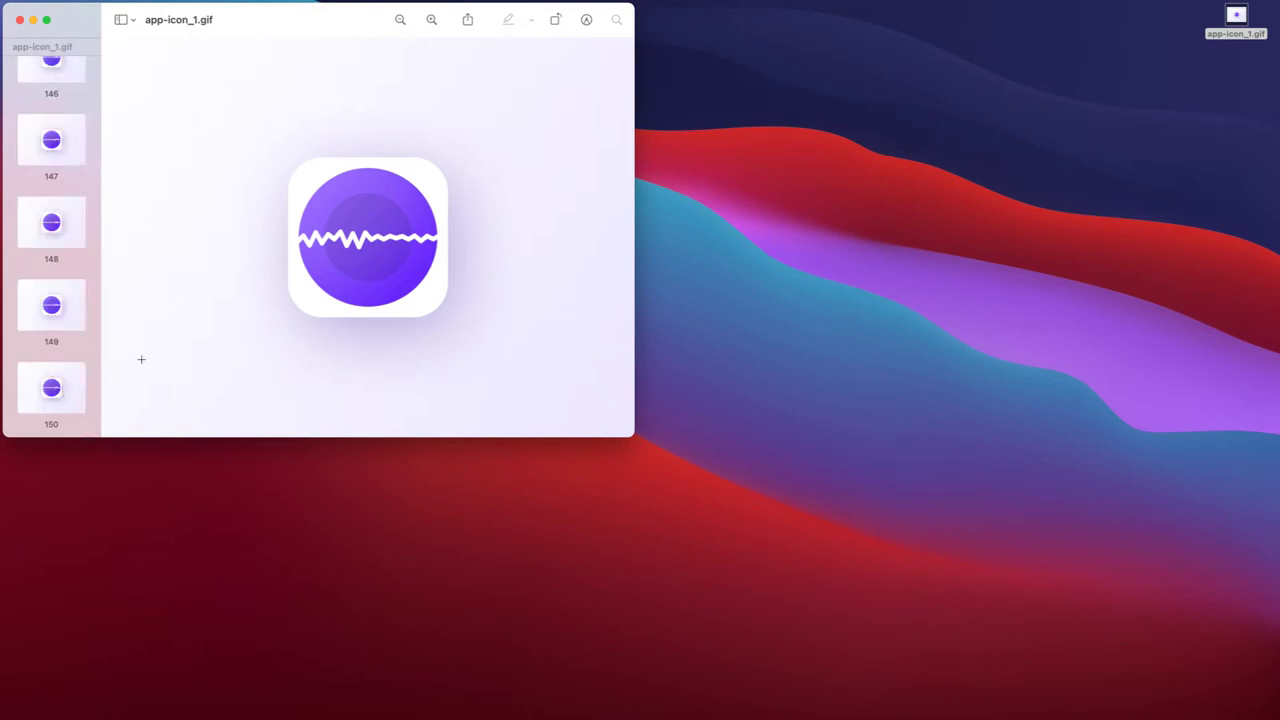
pyautogui.press('super+w')
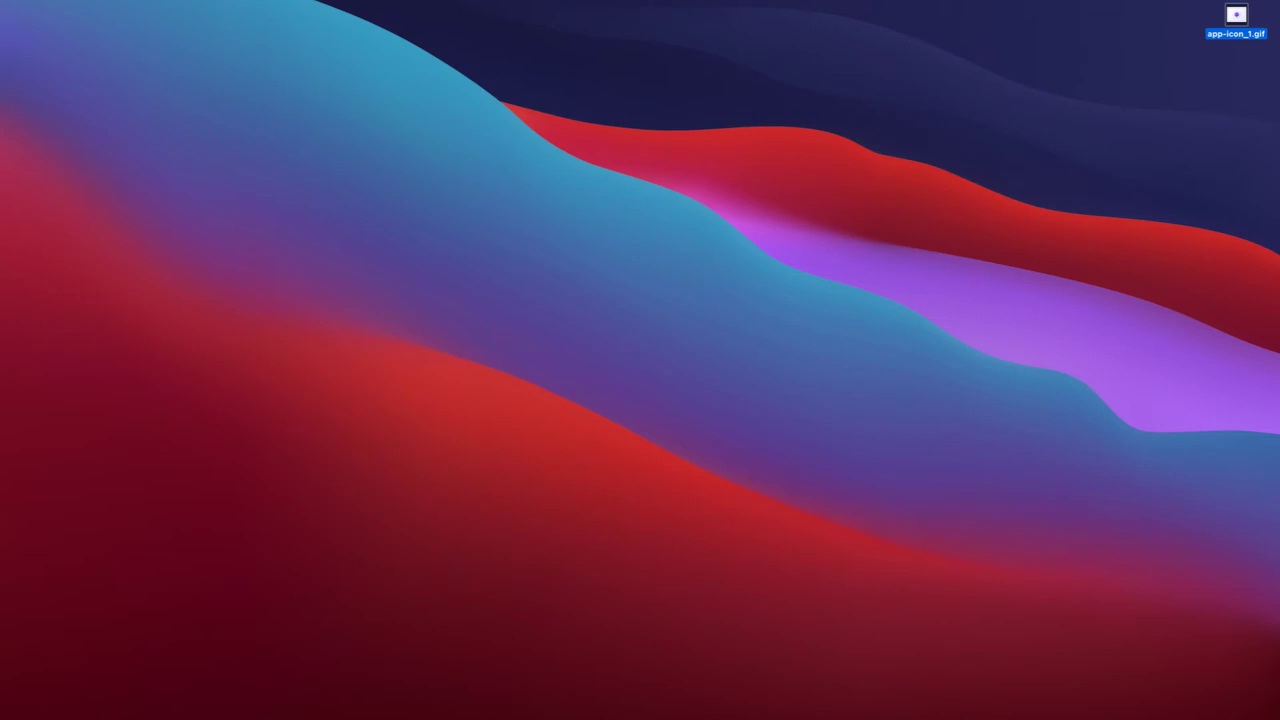
# - Return to Flow, expand the app-icon_1 layer in the timeline and examine its image keyframes up close
pyautogui.press('super+Tab')
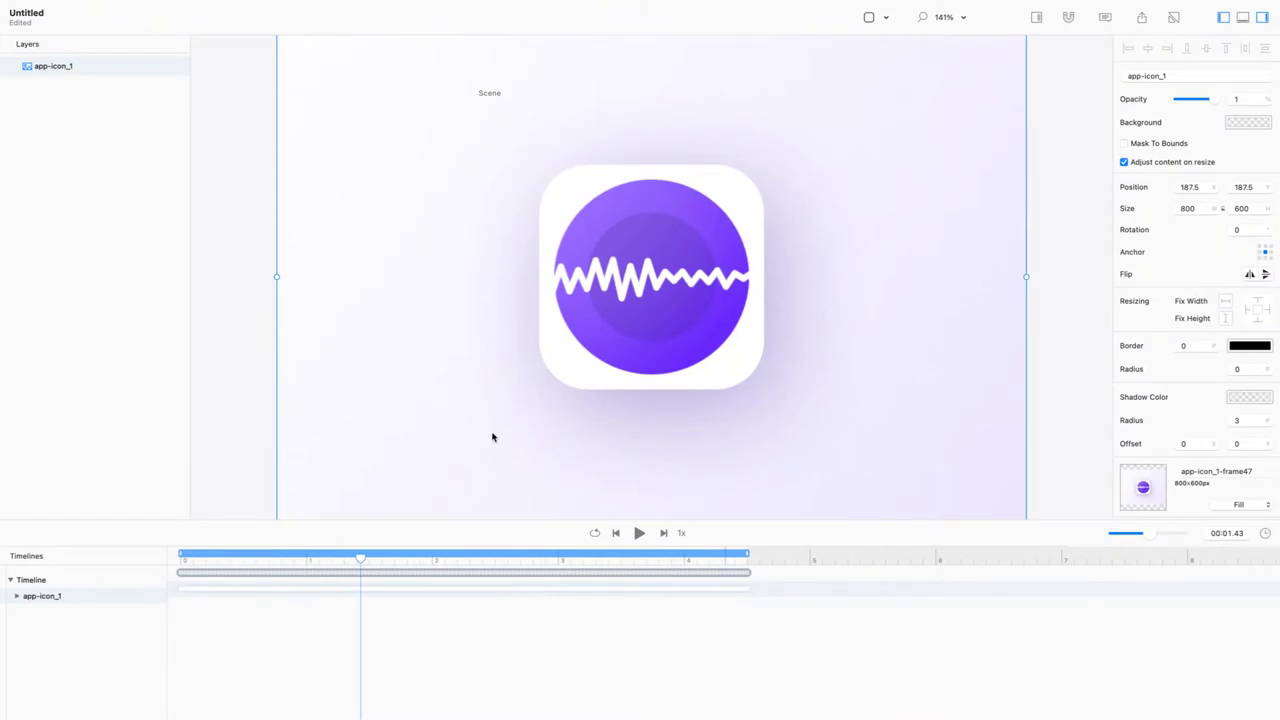
pyautogui.click(1264, 536)
pyautogui.click(17, 596)
pyautogui.click(18, 597)
pyautogui.click(17, 596)
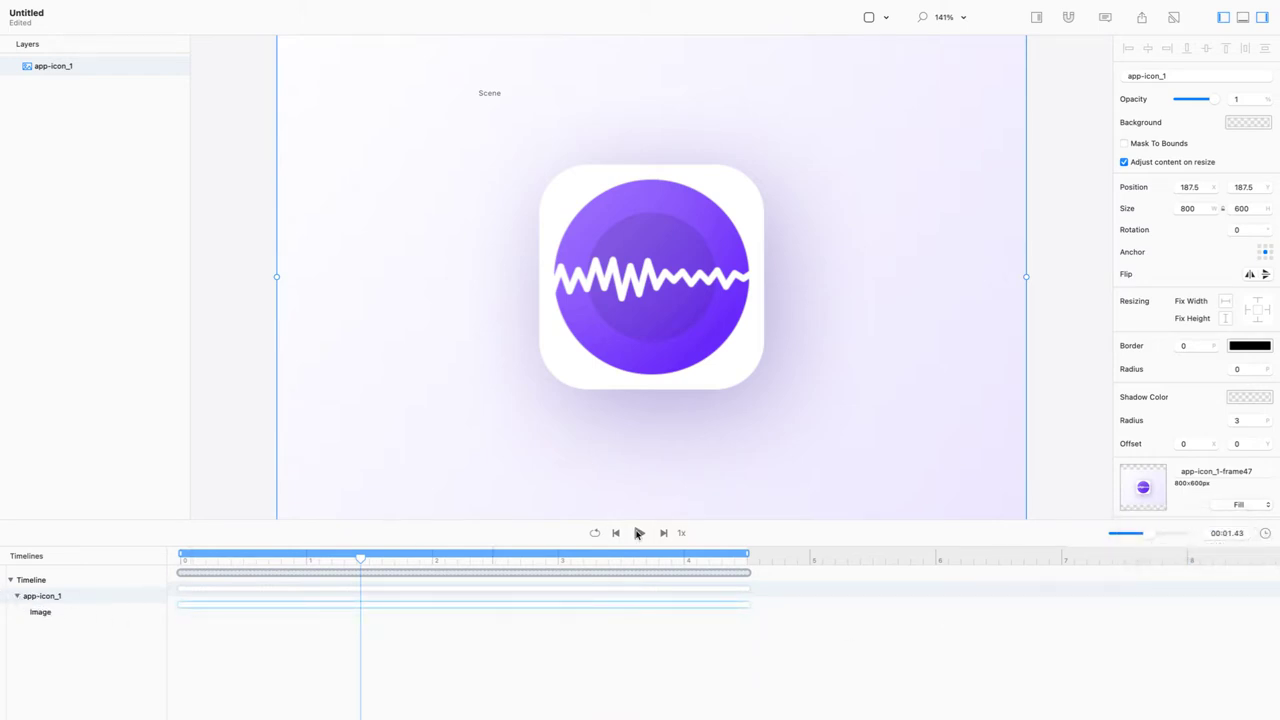
pyautogui.moveTo(1156, 540); pyautogui.dragTo(1163, 540)
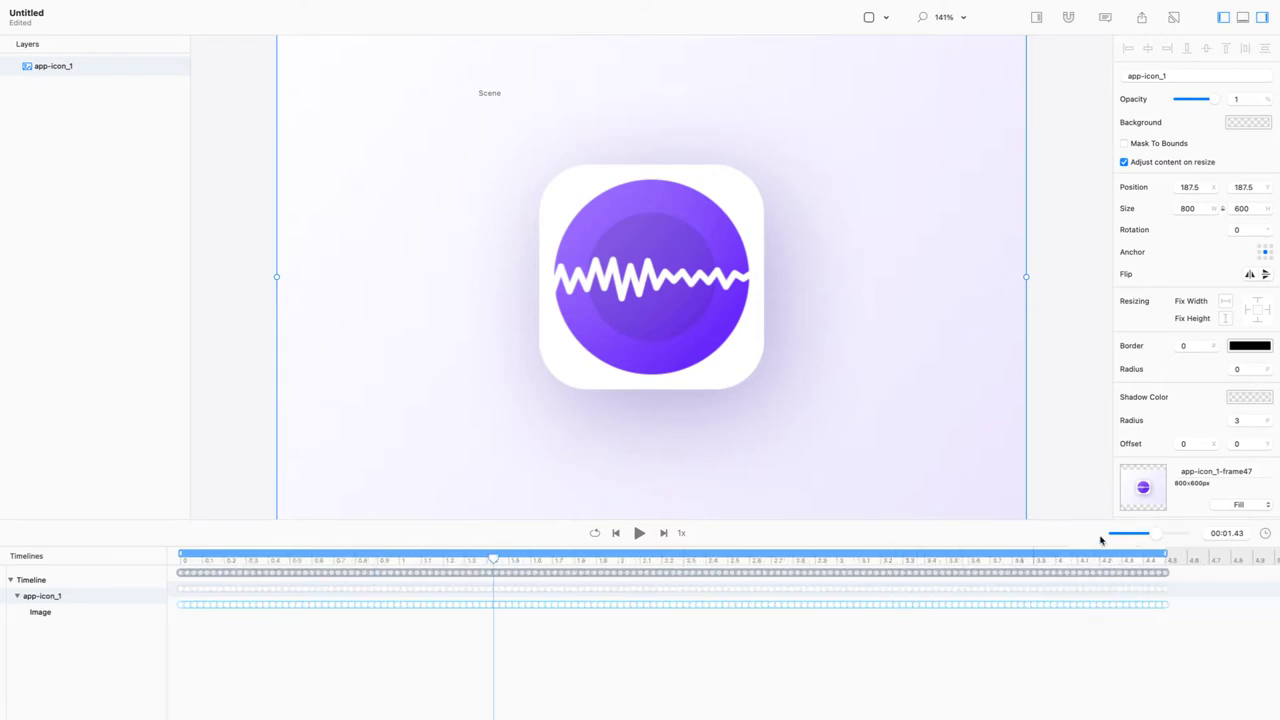
pyautogui.moveTo(1157, 534); pyautogui.dragTo(1199, 536)
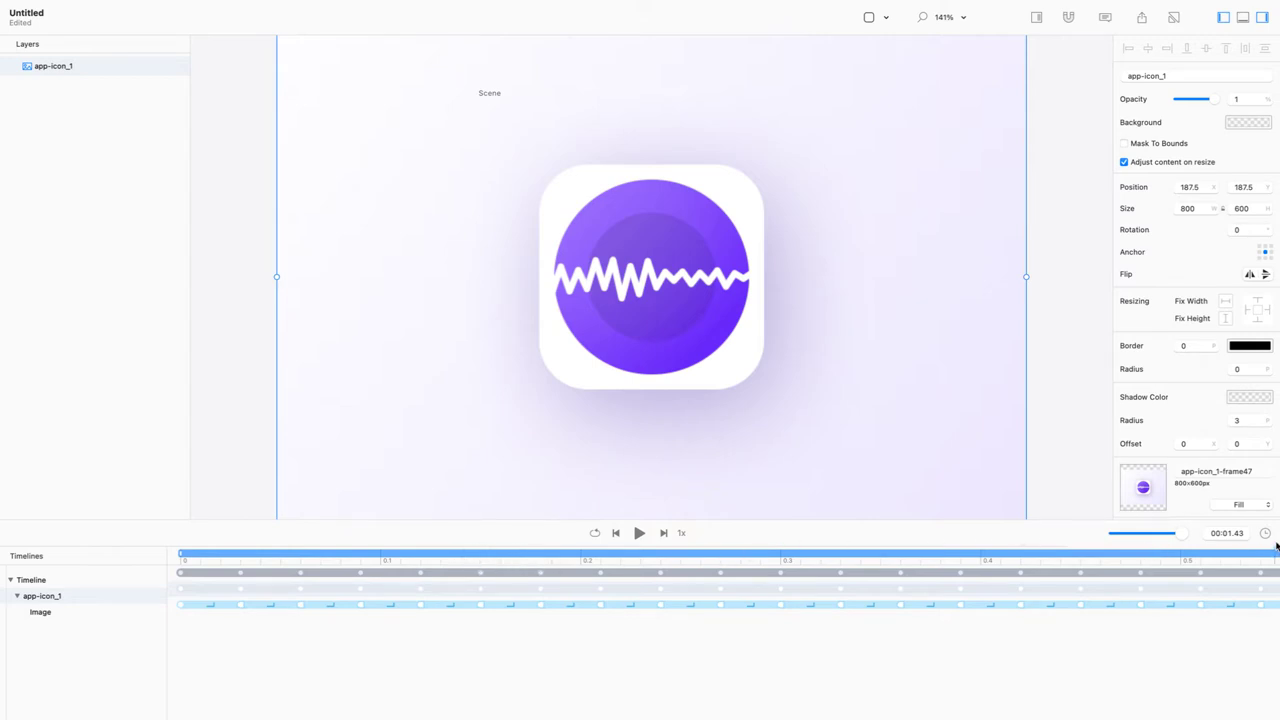
# - Scale the timeline to a length of 1.5 seconds
pyautogui.click(1264, 534)
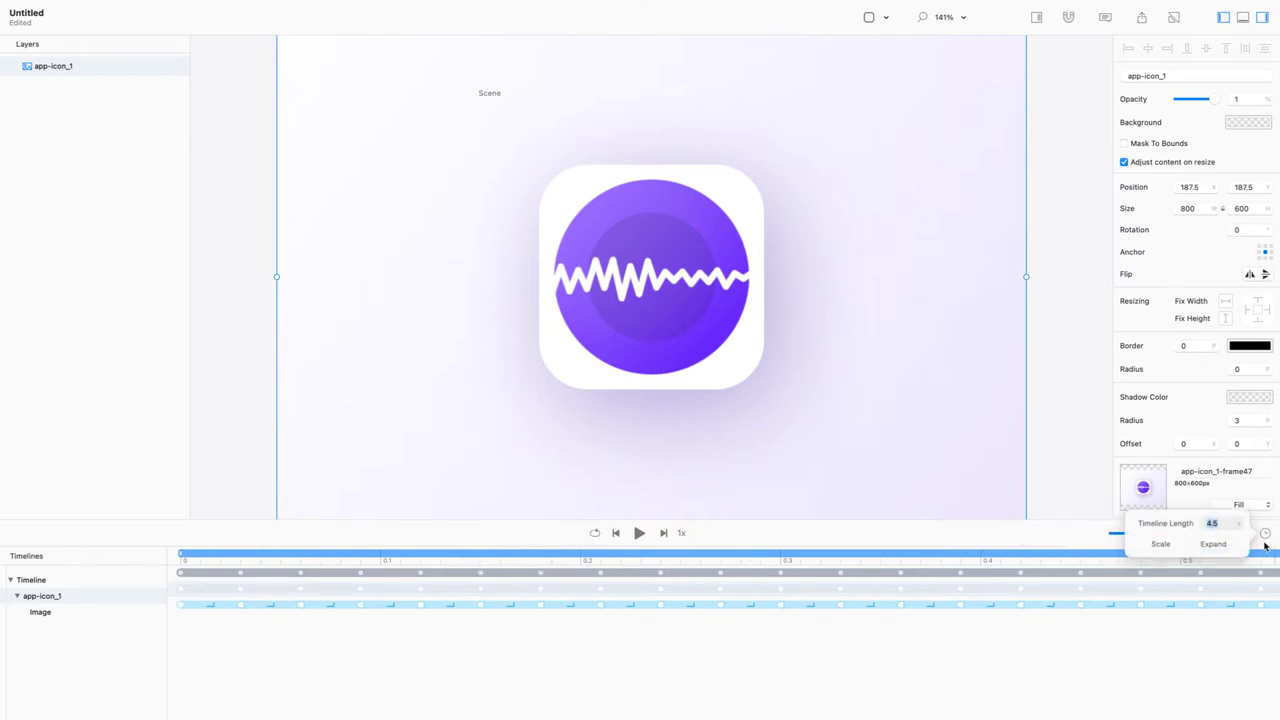
pyautogui.write('1.5')
pyautogui.click(1161, 545)
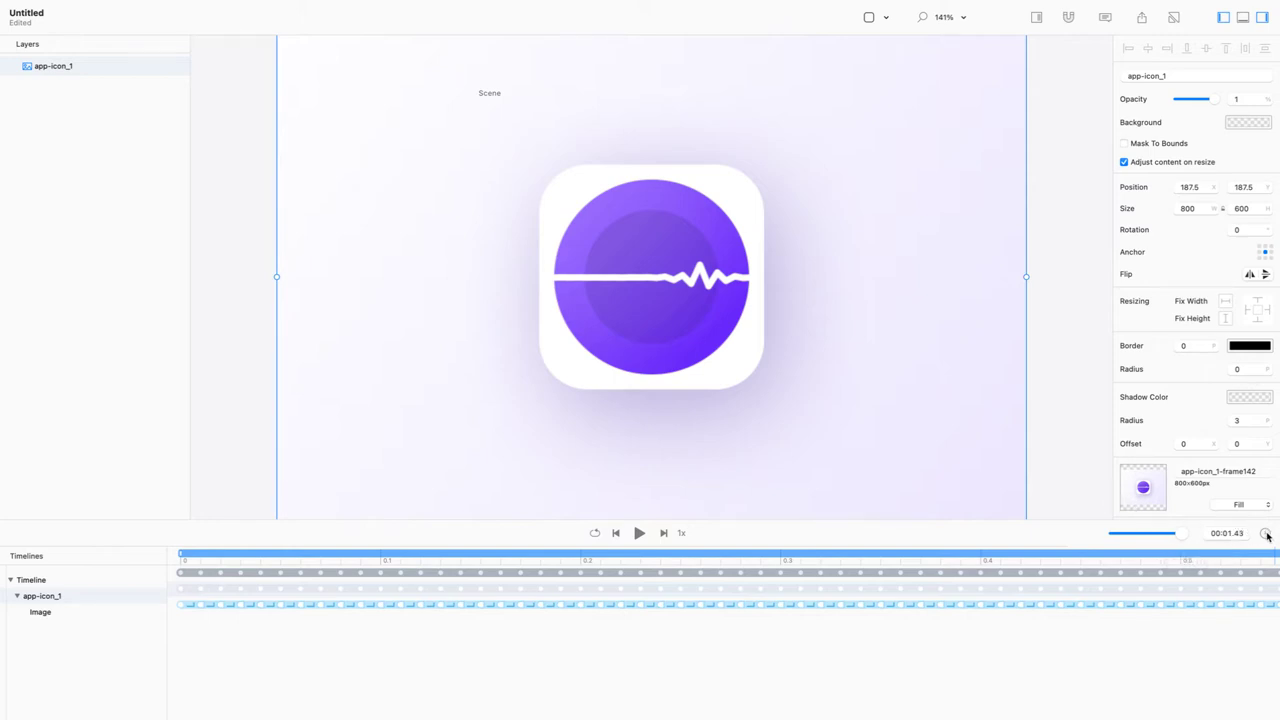
# - Start a PNG sequence export and create a Desktop folder named frames as its destination
pyautogui.click(47, 7)
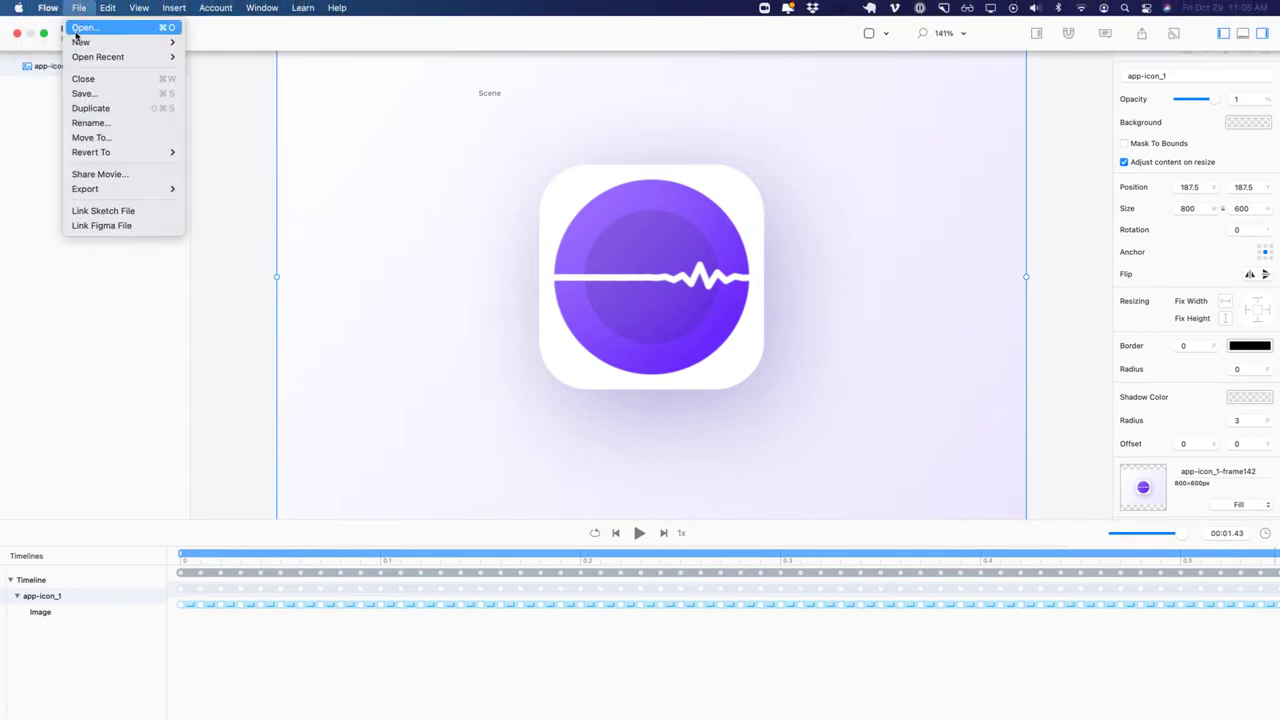
pyautogui.moveTo(168, 189)
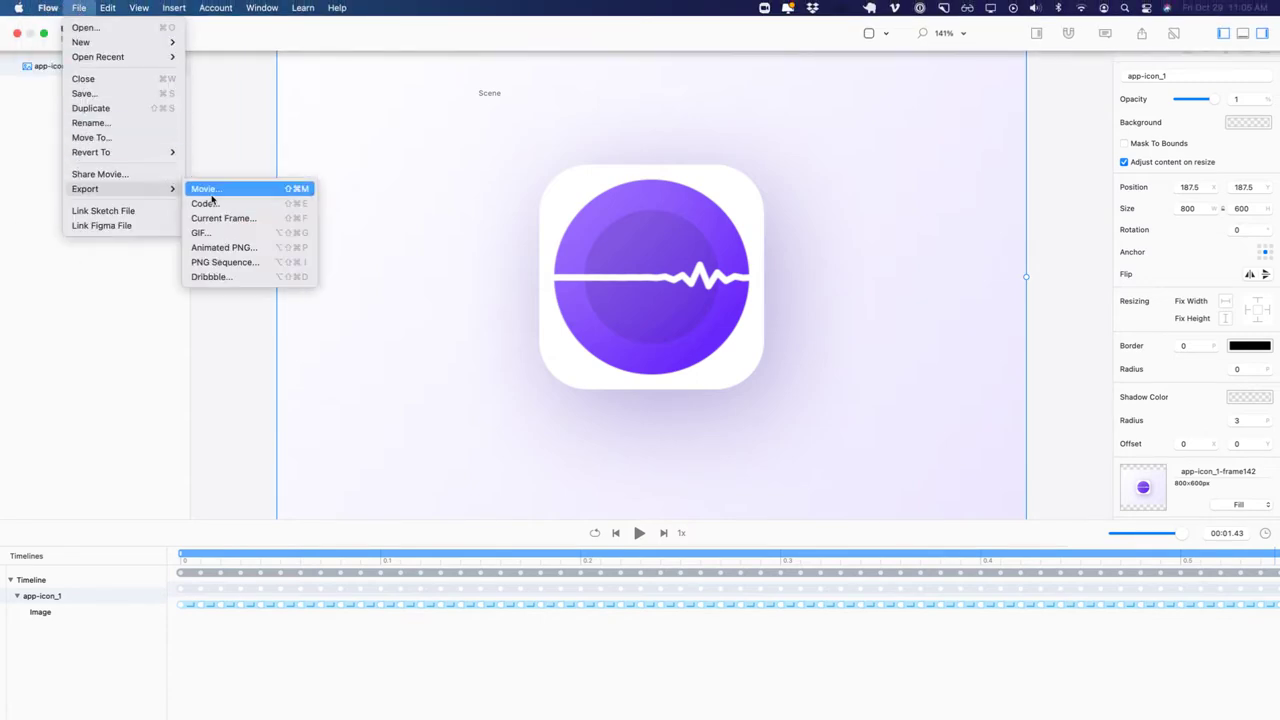
pyautogui.click(251, 264)
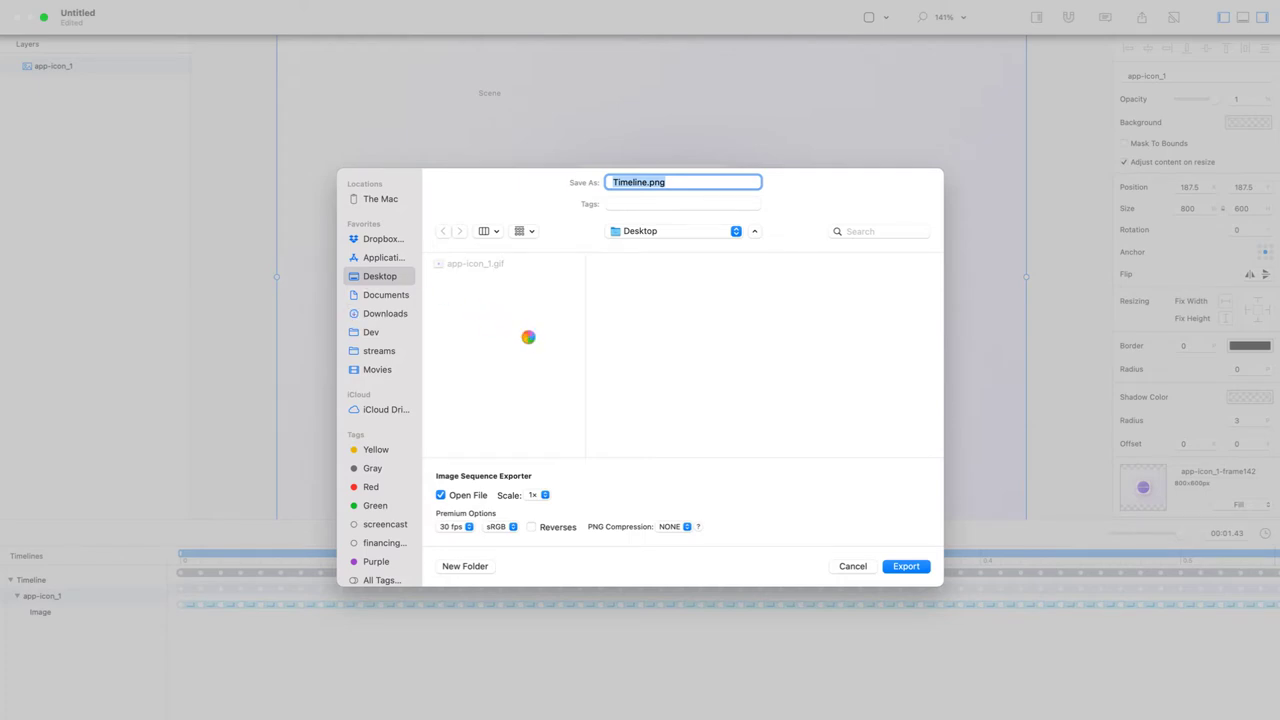
pyautogui.press('super+shift+n')
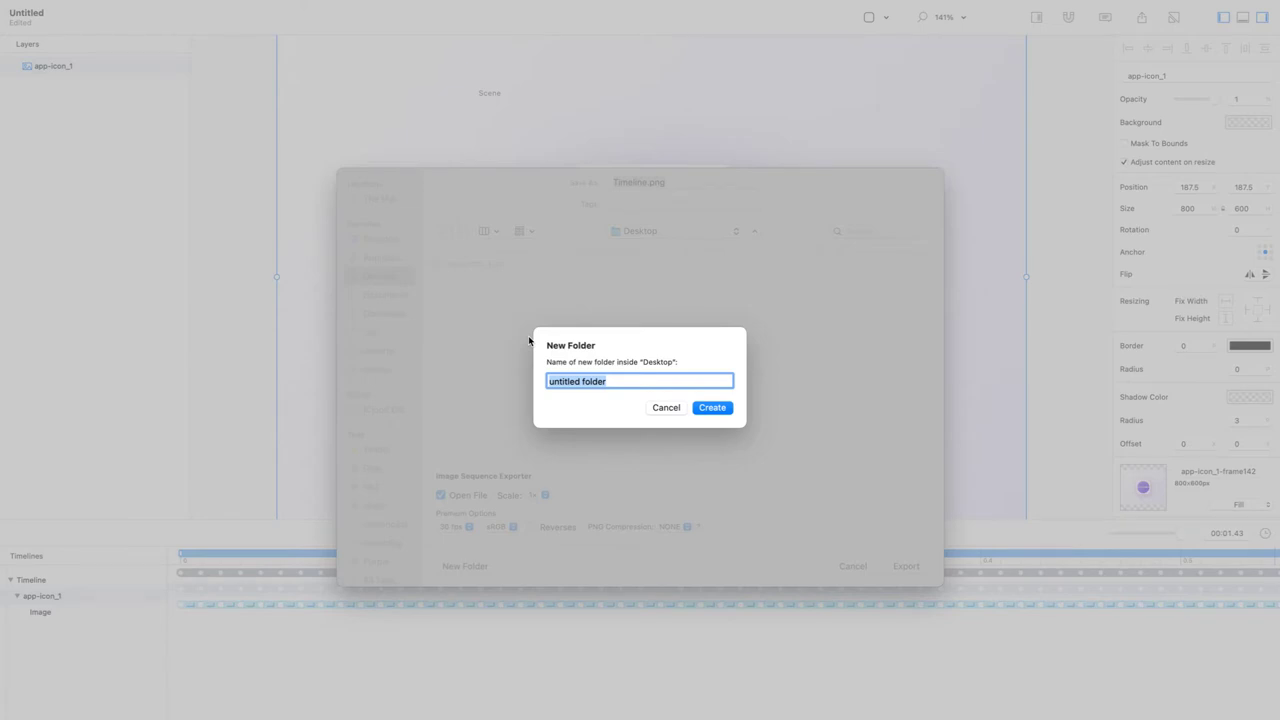
pyautogui.write('frames')
pyautogui.press('Return')
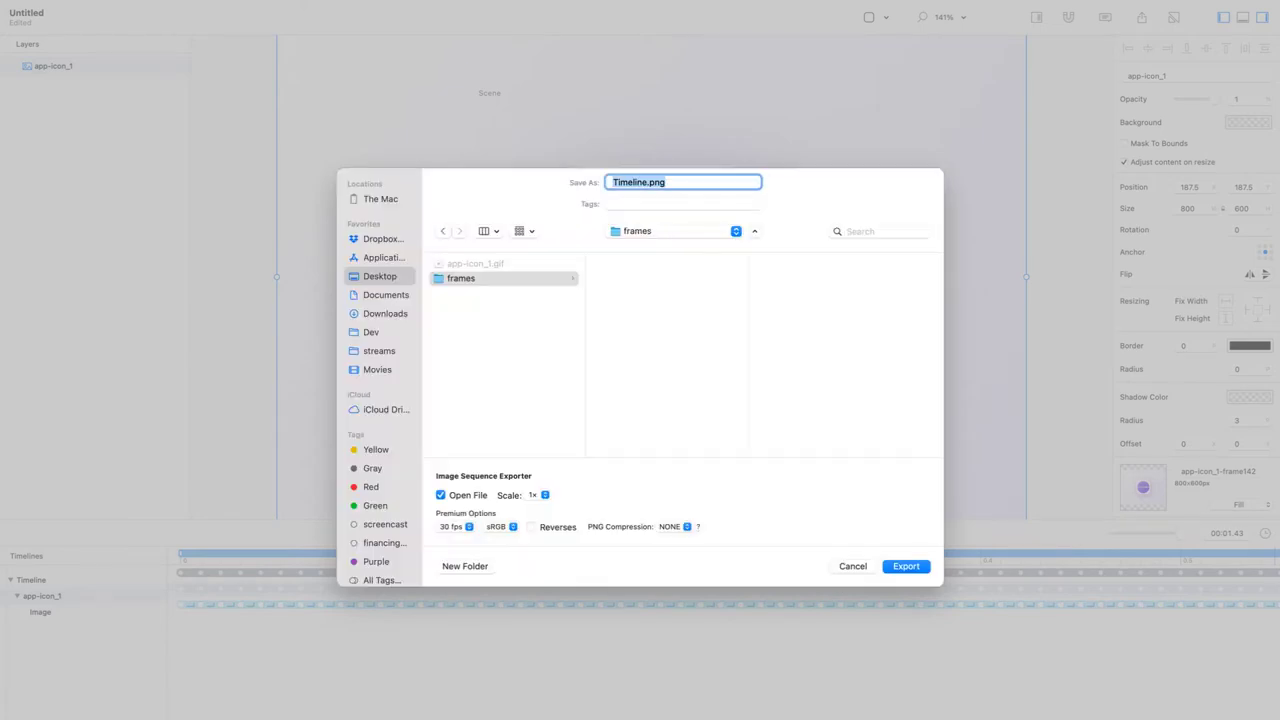
# - Set the frame rate to 10 fps and export the sequence as Timeline.png
pyautogui.click(461, 529)
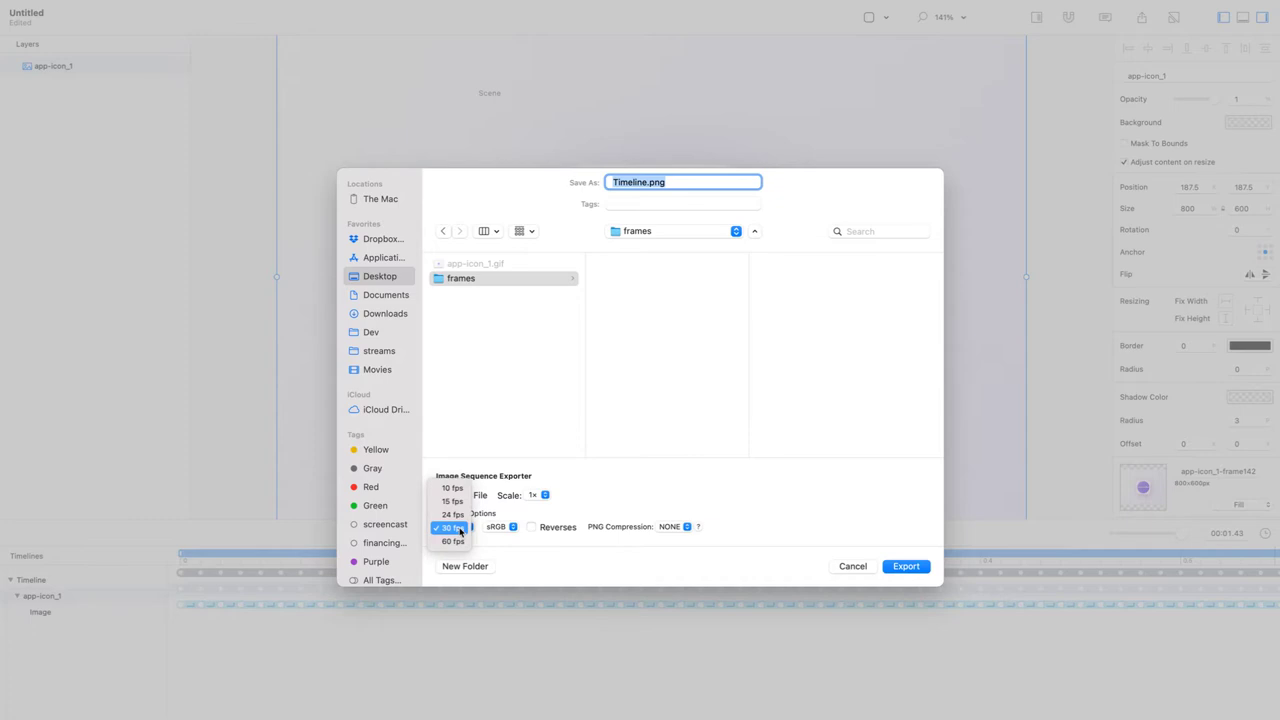
pyautogui.click(453, 488)
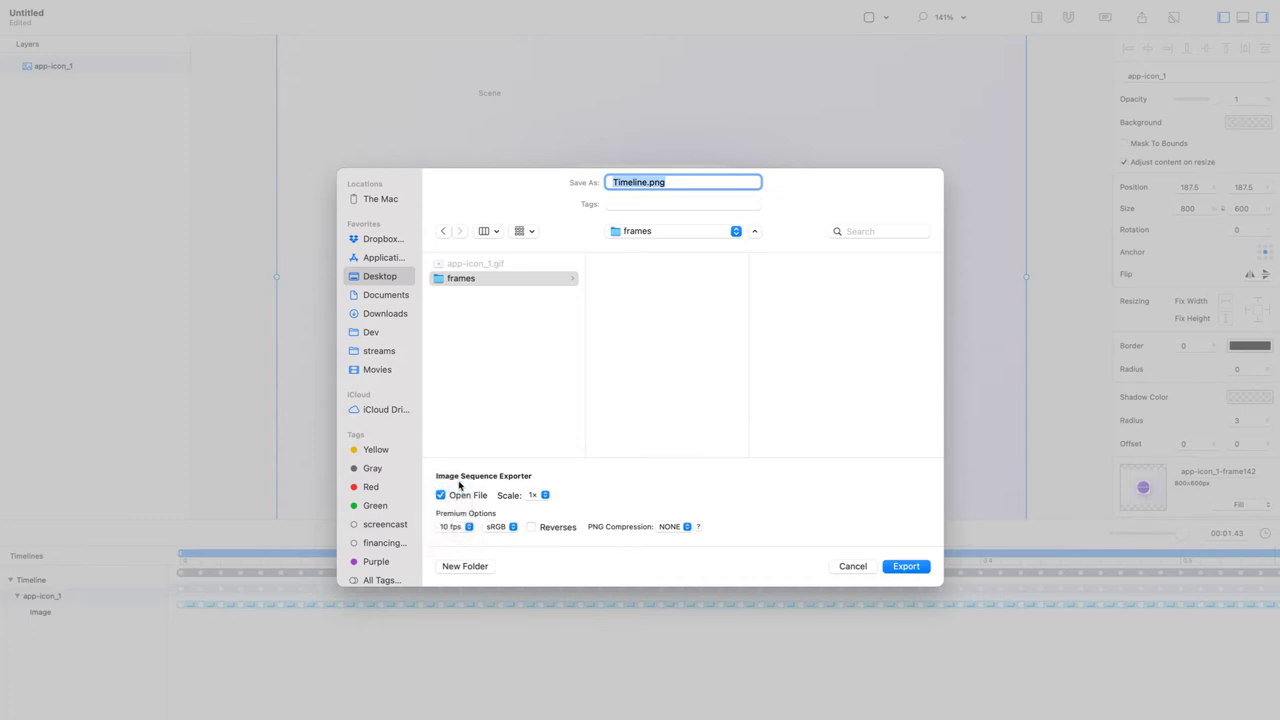
pyautogui.click(910, 567)
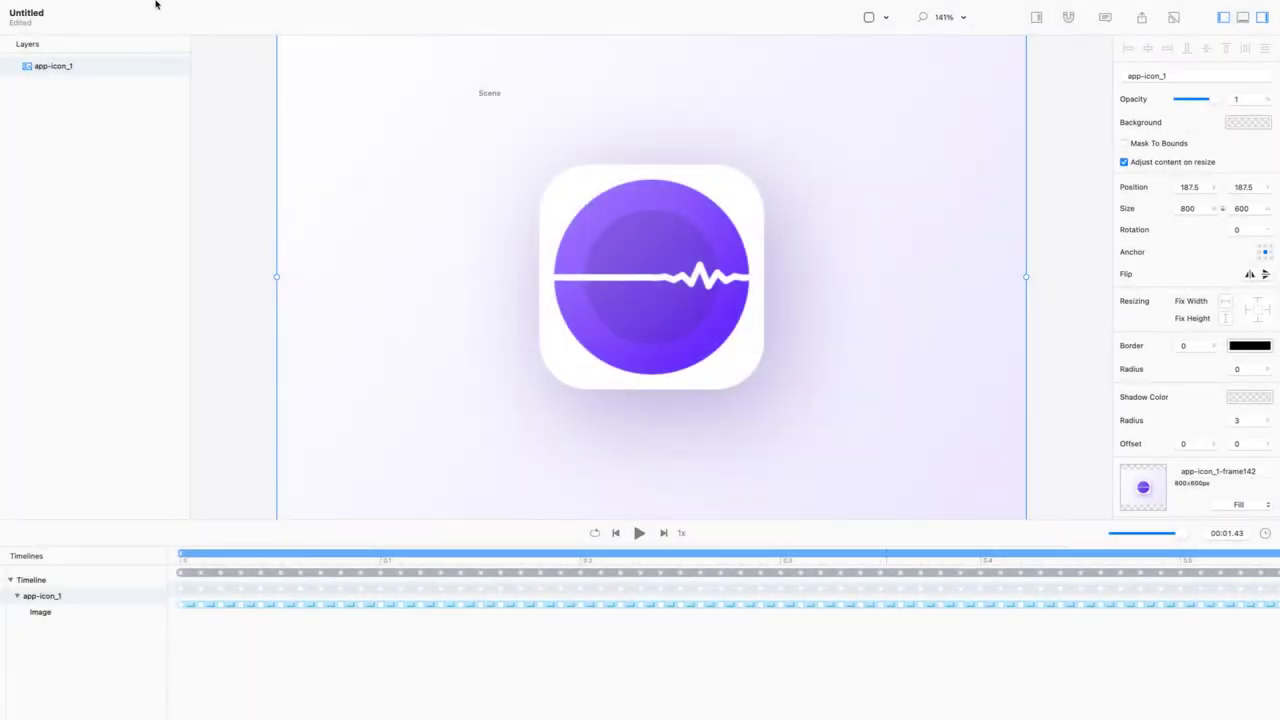
# - Take the Flow window out of full screen and open the frames folder on the Desktop
pyautogui.press('ctrl+super+f')
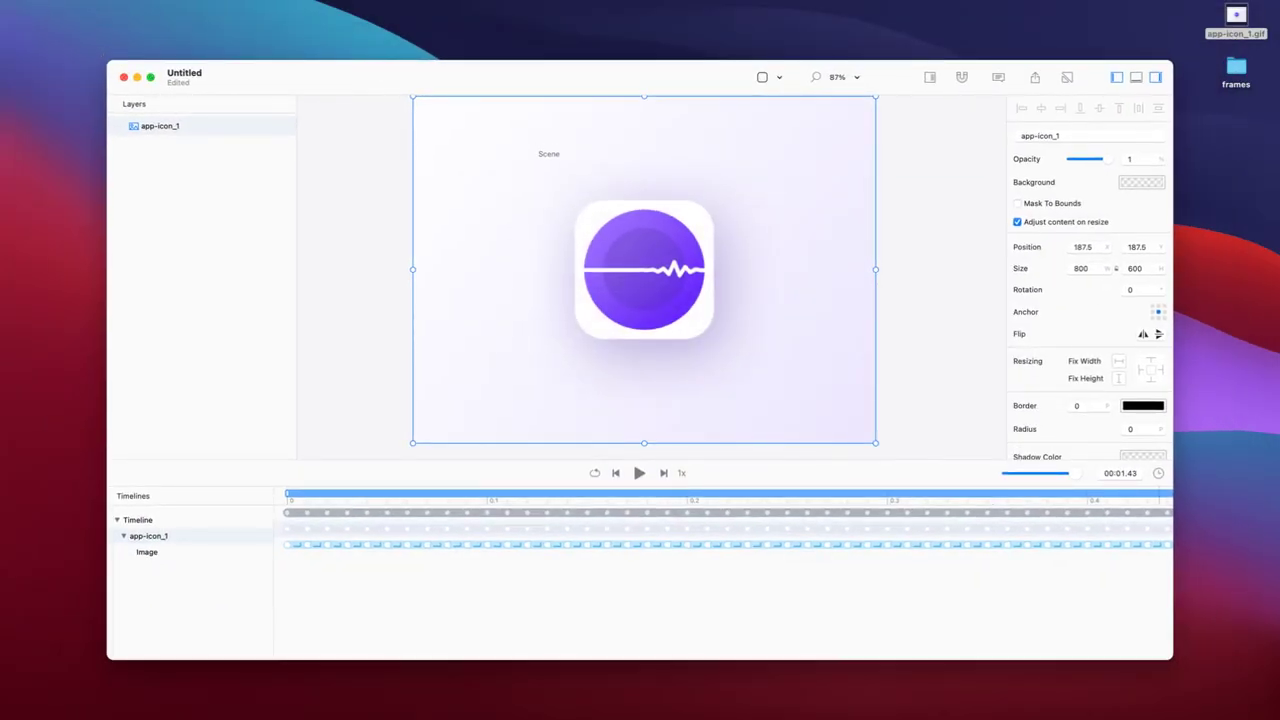
pyautogui.click(1230, 69)
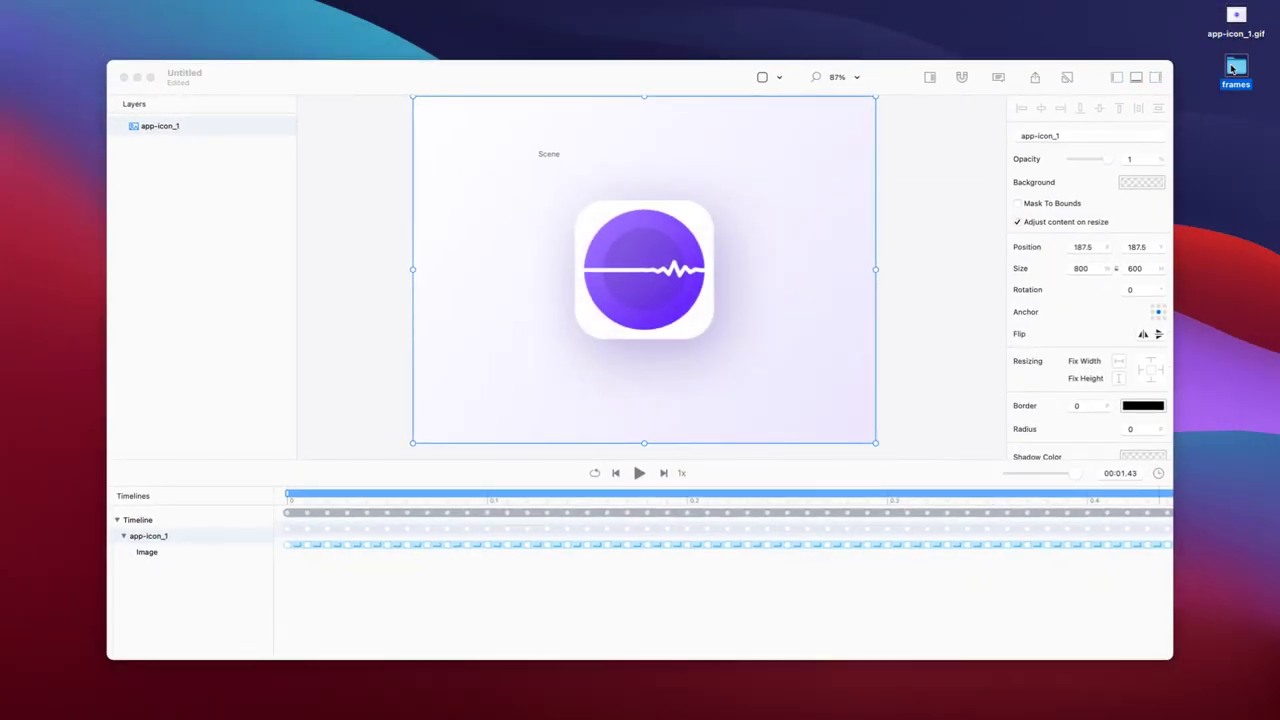
pyautogui.doubleClick(1233, 68)
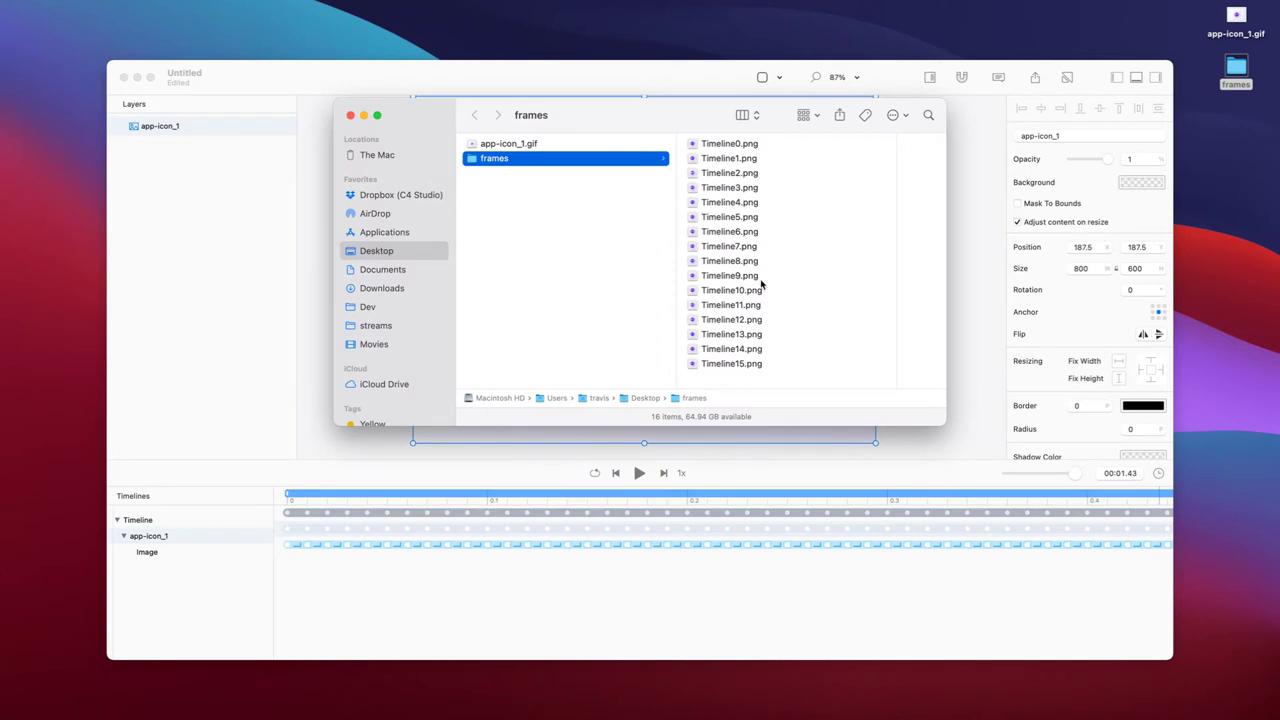
# - Preview the exported frames one by one, from Timeline15.png back to Timeline0.png
pyautogui.click(777, 366)
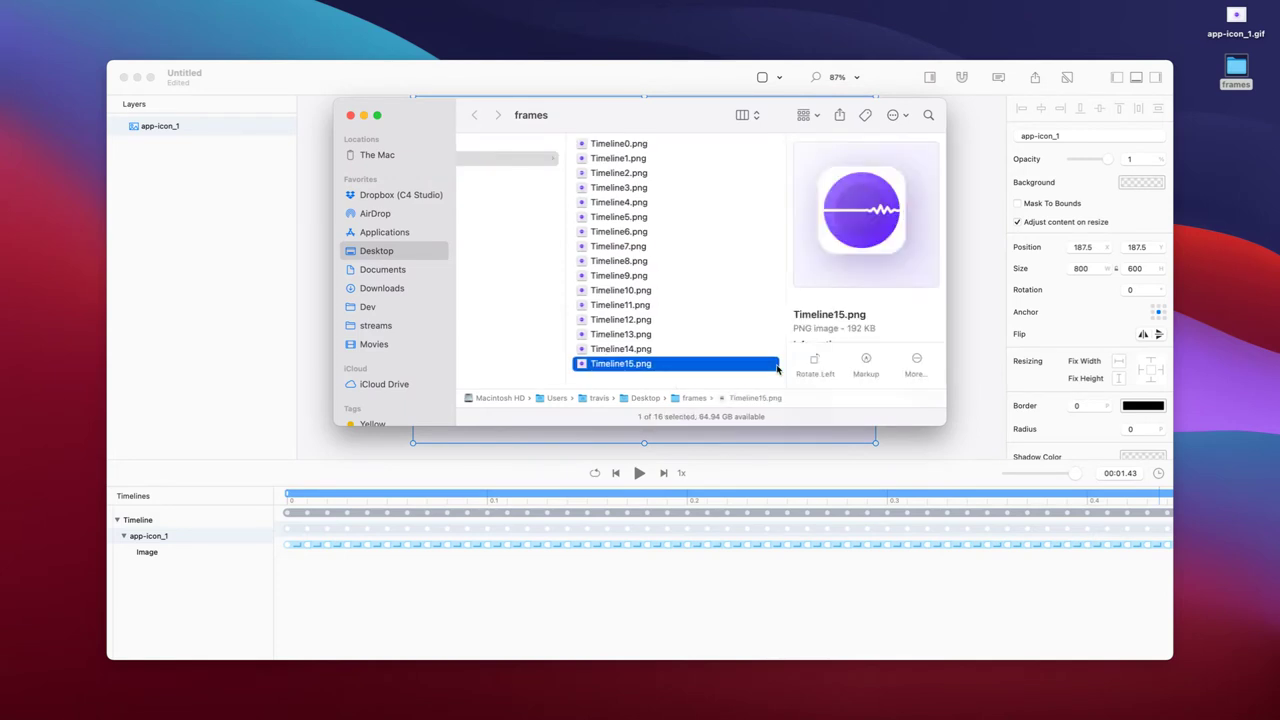
pyautogui.press('Up')
pyautogui.press('Up')
pyautogui.press('Up')
pyautogui.press('Up')
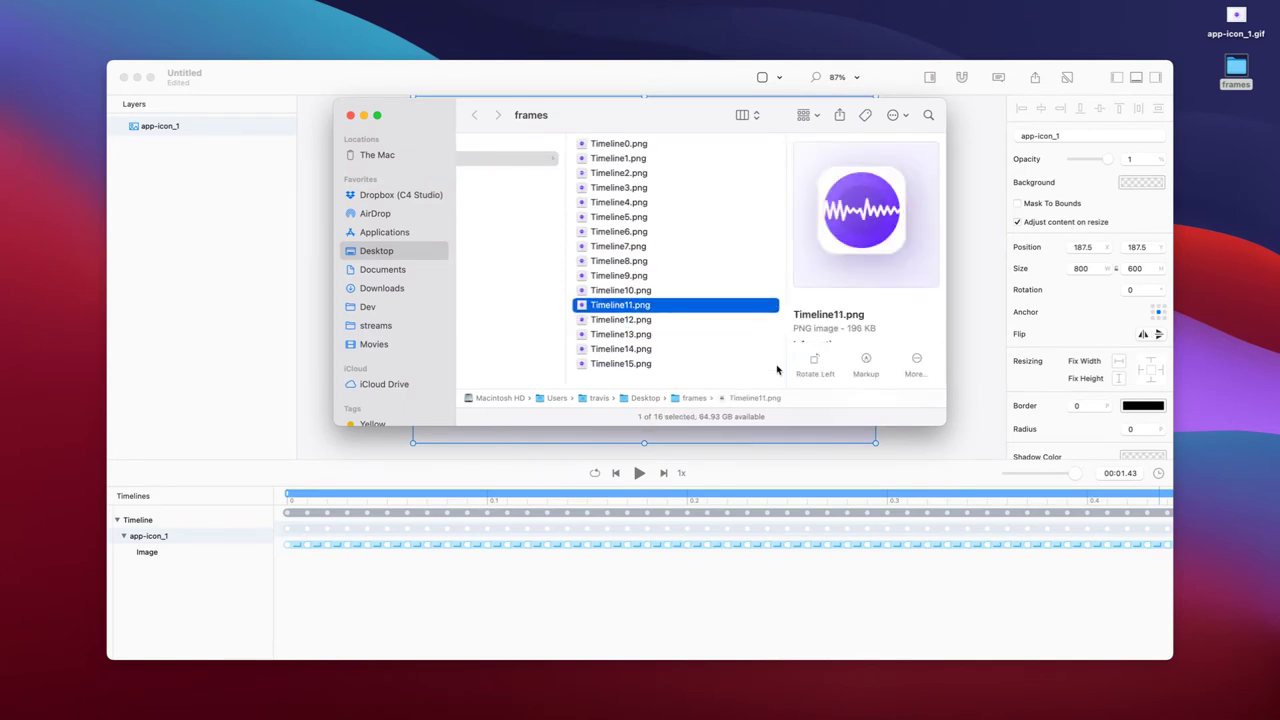
pyautogui.press('Up')
pyautogui.press('Up')
pyautogui.press('Up')
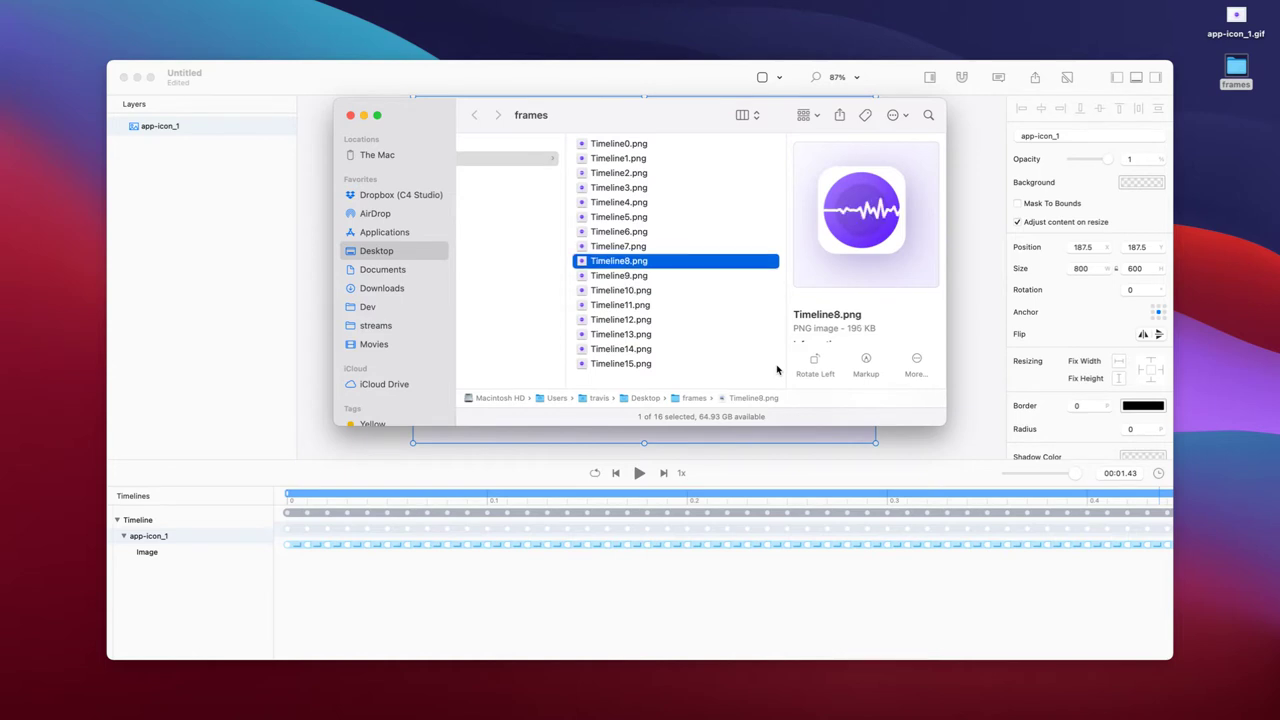
pyautogui.press('Up')
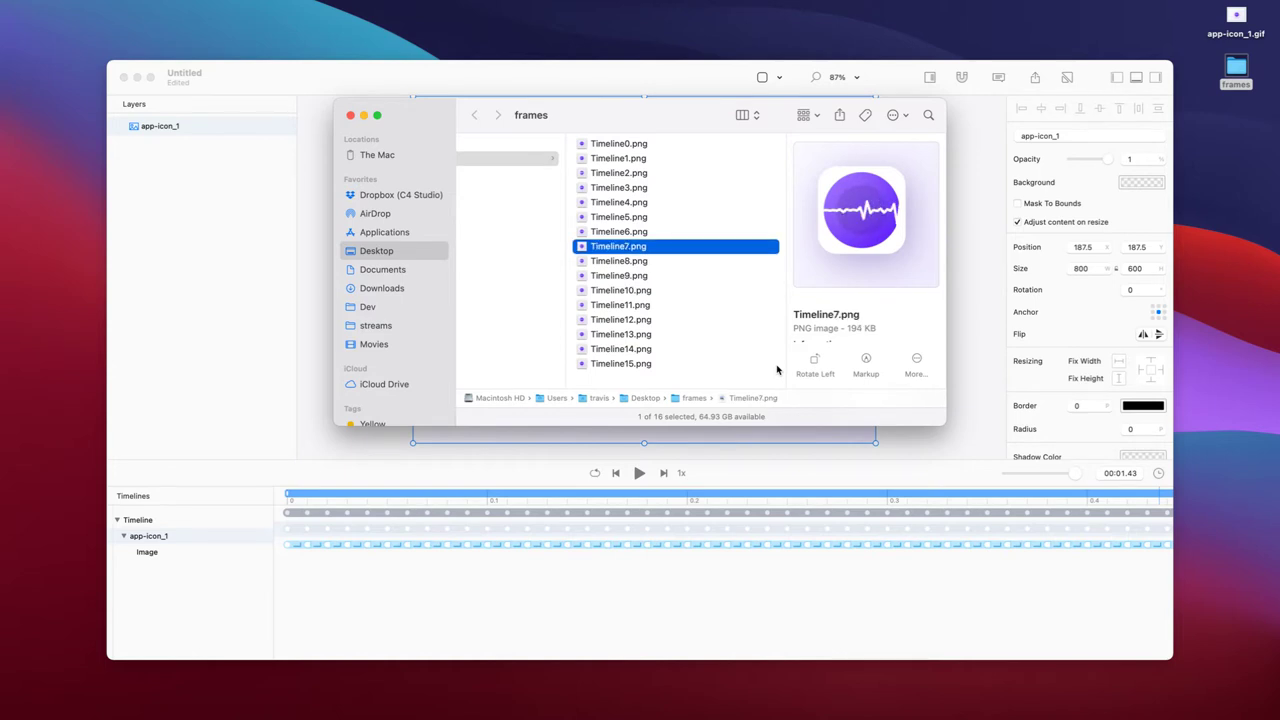
pyautogui.press('Up')
pyautogui.press('Up')
pyautogui.press('Up')
pyautogui.press('Up')
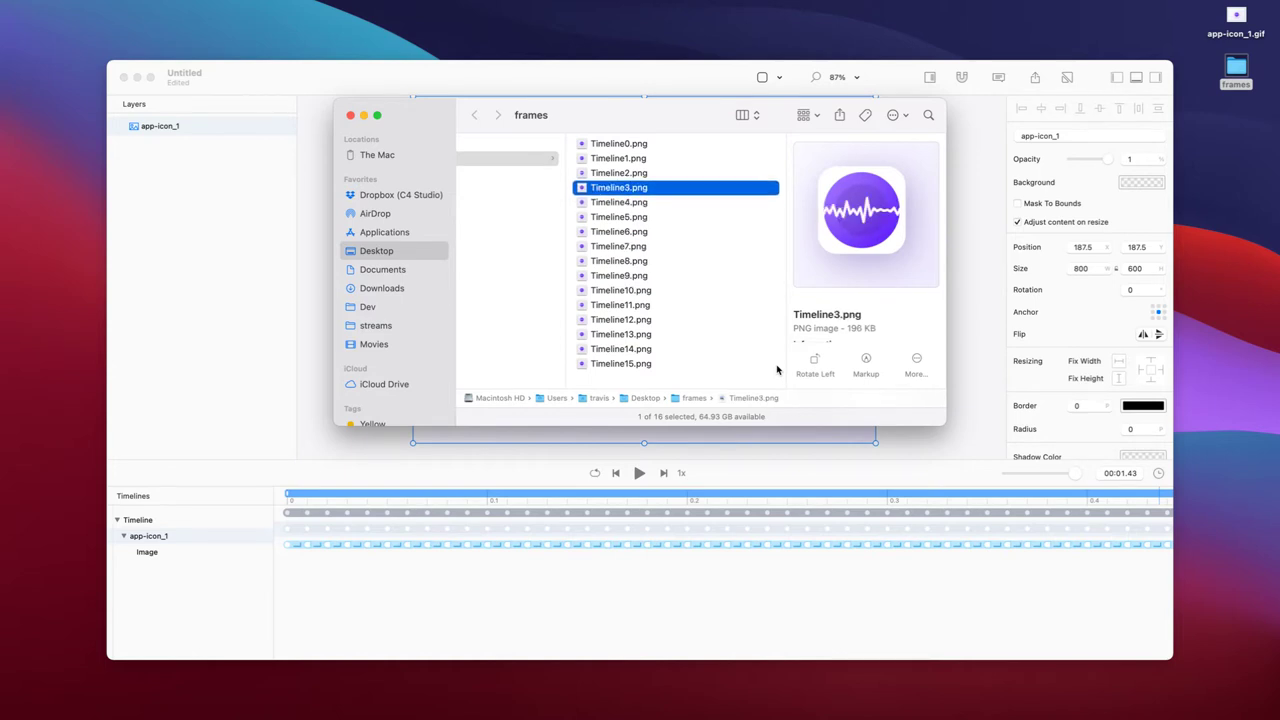
pyautogui.press('Up')
pyautogui.press('Up')
pyautogui.press('Up')
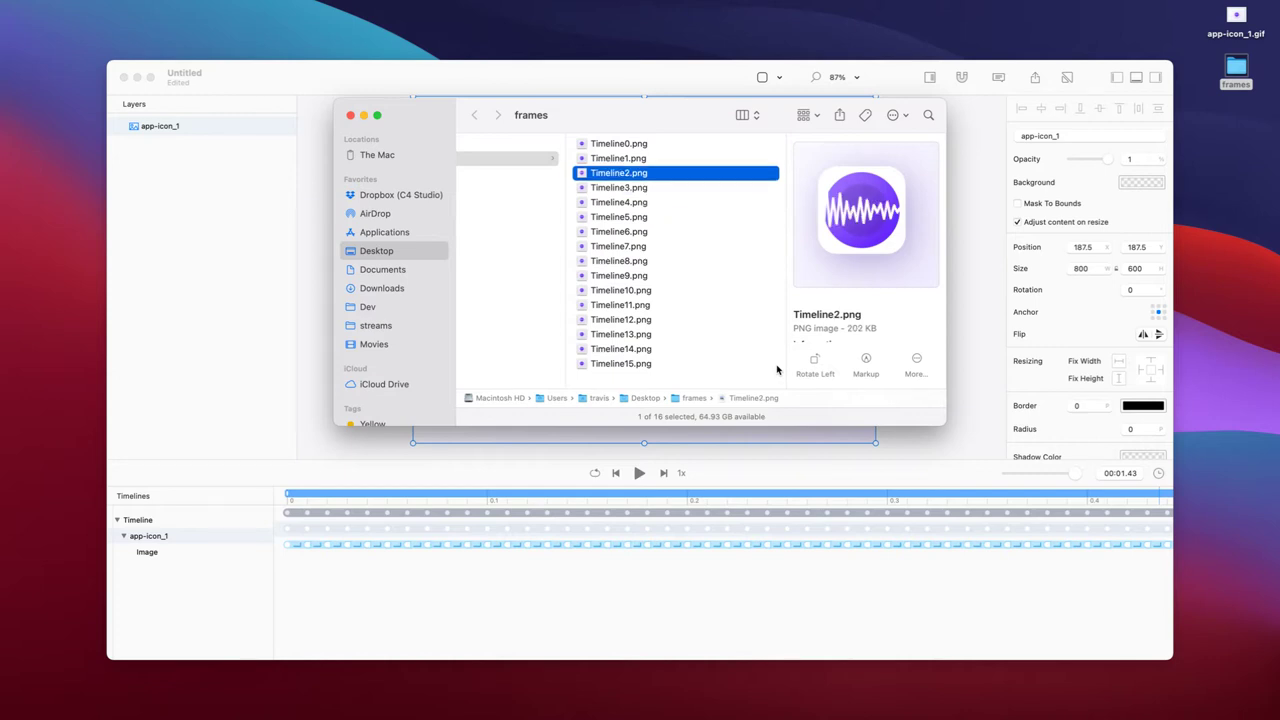
pyautogui.press('cmd+Tab')
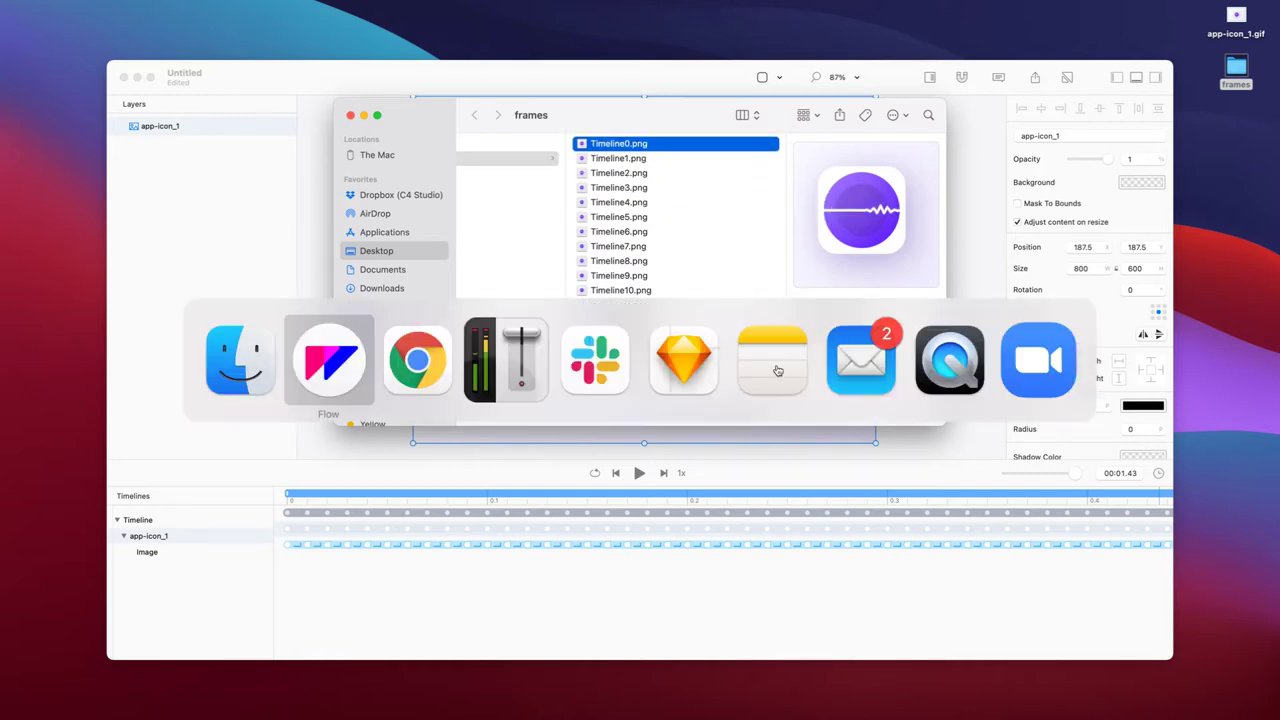
pyautogui.press('Escape')
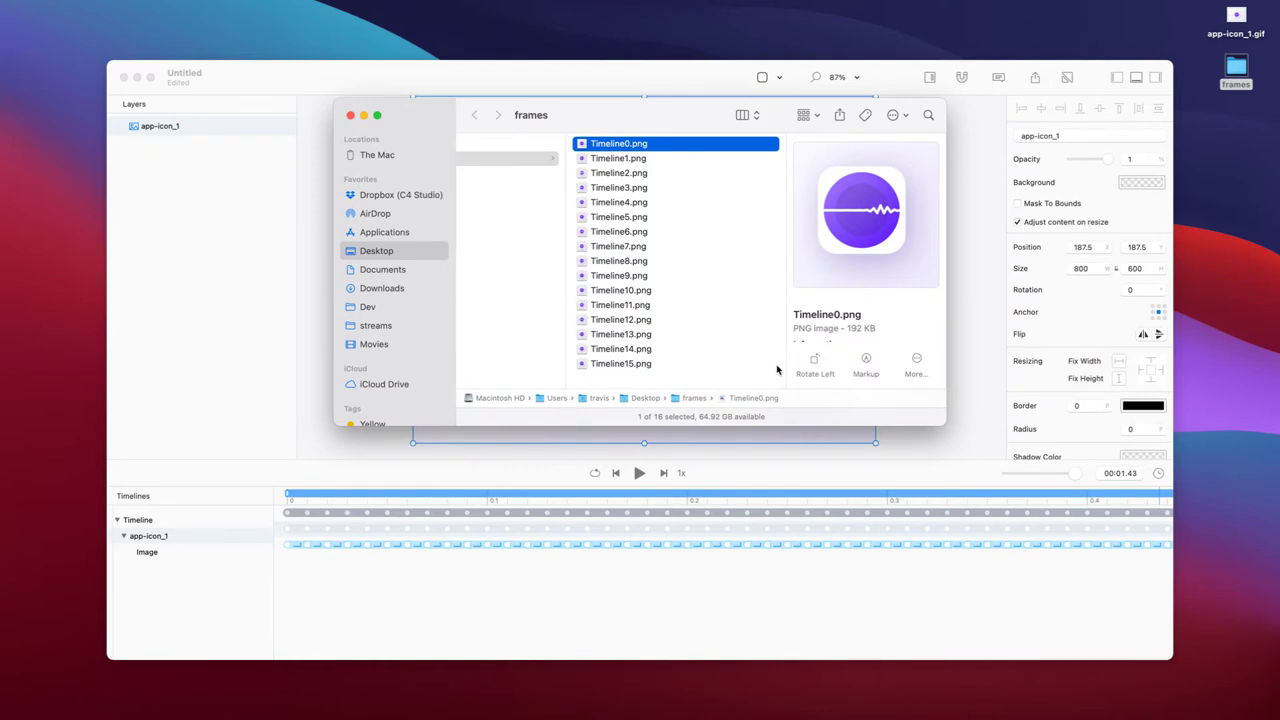
# - Switch to Sketch and draw a square artboard about 437 px wide on the empty page
pyautogui.press('cmd+Tab')
pyautogui.press('cmd+Tab')
pyautogui.press('cmd+Tab')
pyautogui.press('cmd+Tab')
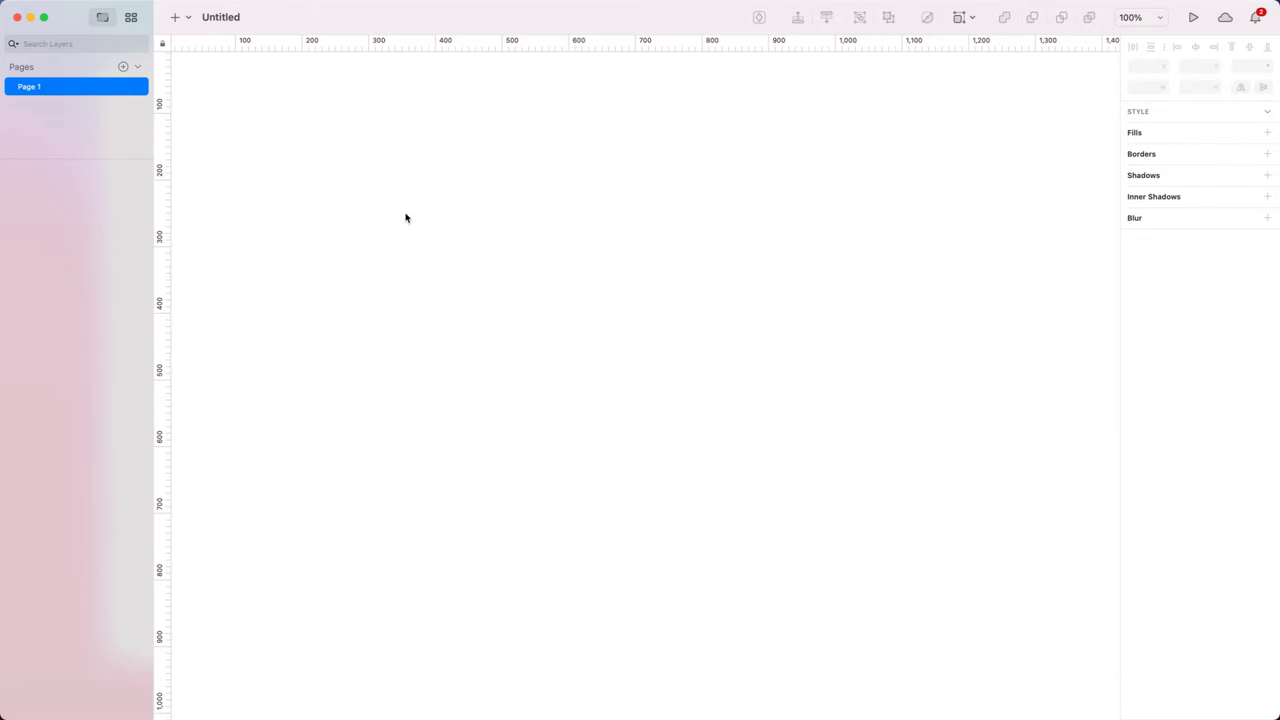
pyautogui.press('a')
pyautogui.moveTo(371, 203); pyautogui.dragTo(660, 419)
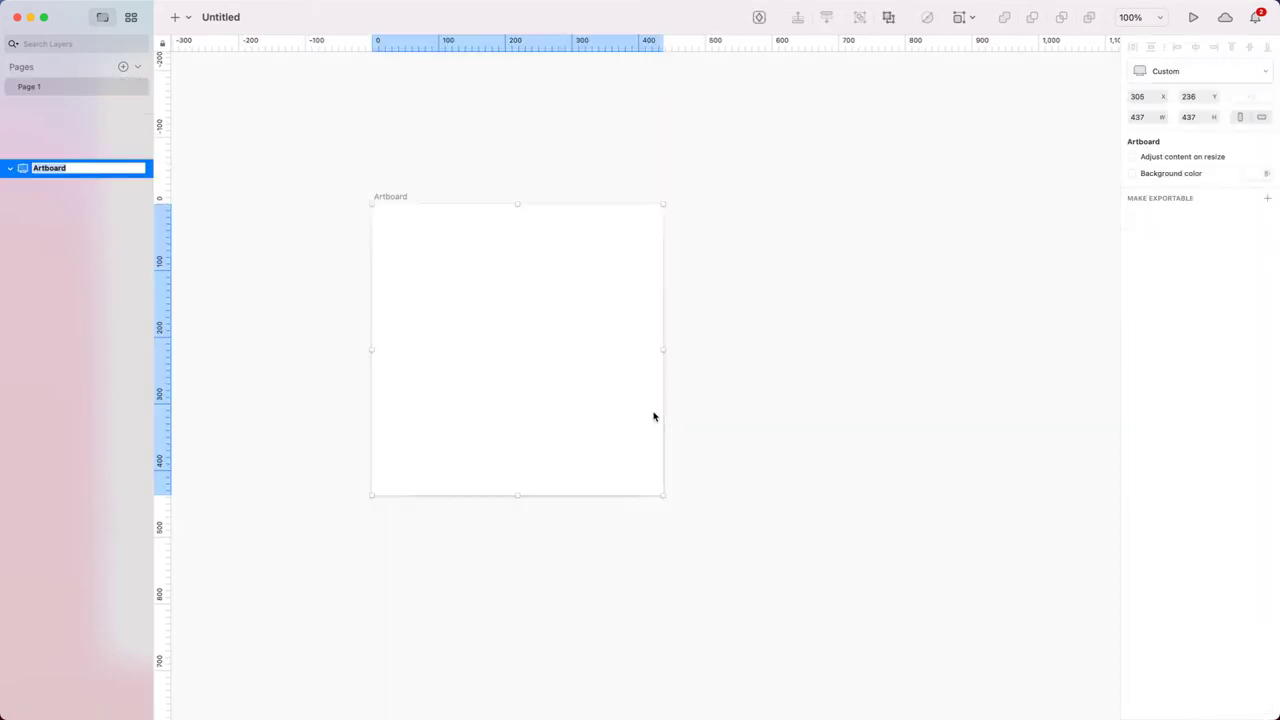
# - Set the artboard's size to 400 by 400 px and fit it in the view
pyautogui.click(1145, 117)
pyautogui.write('20')
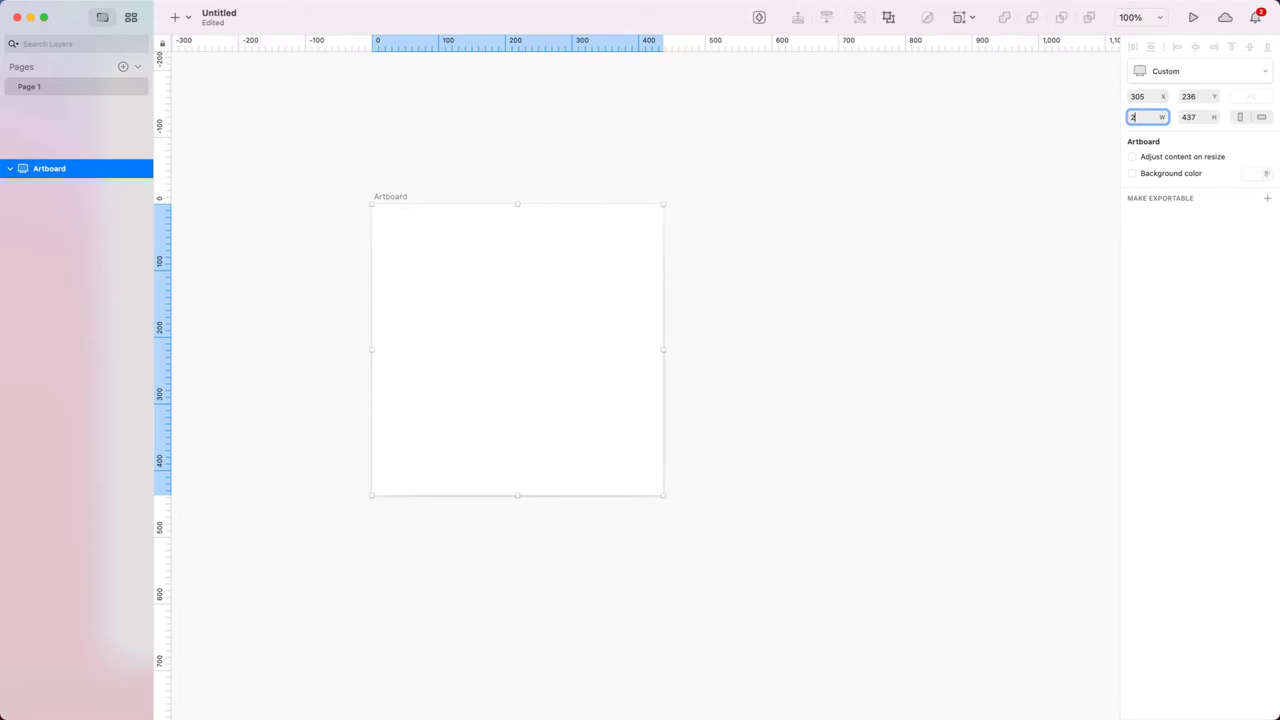
pyautogui.write('0')
pyautogui.press('Tab')
pyautogui.write('400')
pyautogui.press('Return')
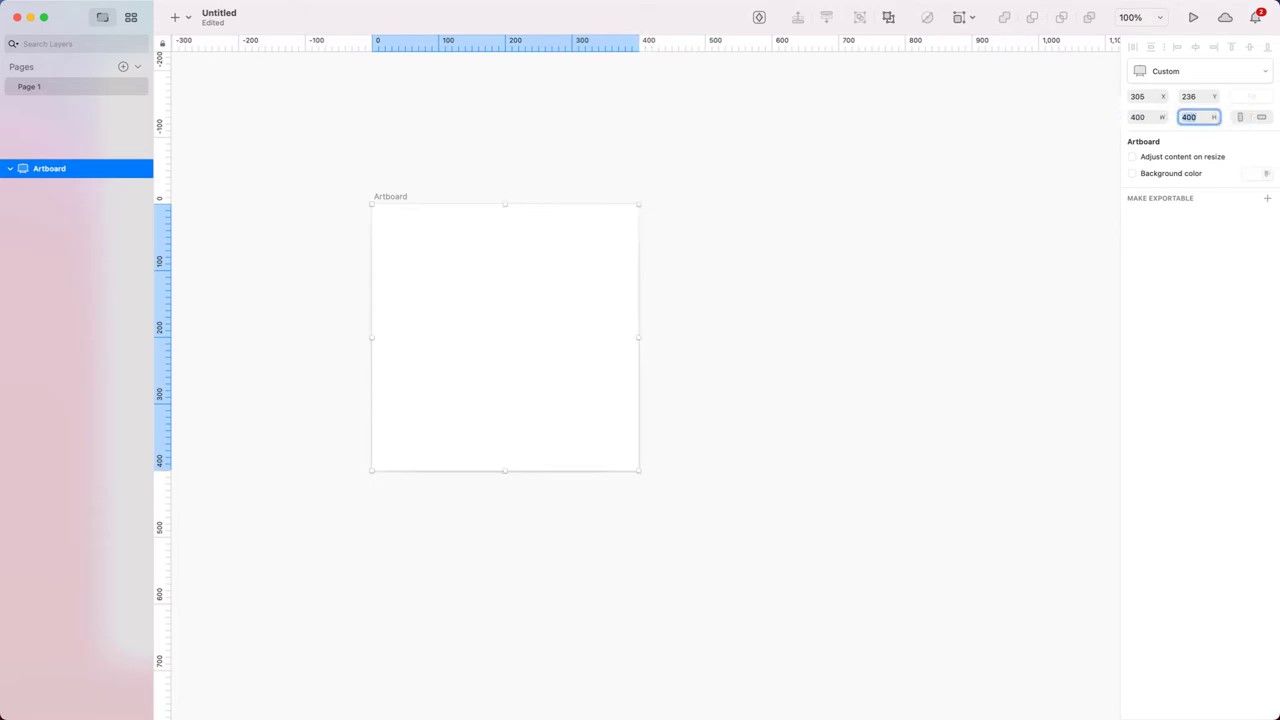
pyautogui.click(947, 277)
pyautogui.press('super+1')
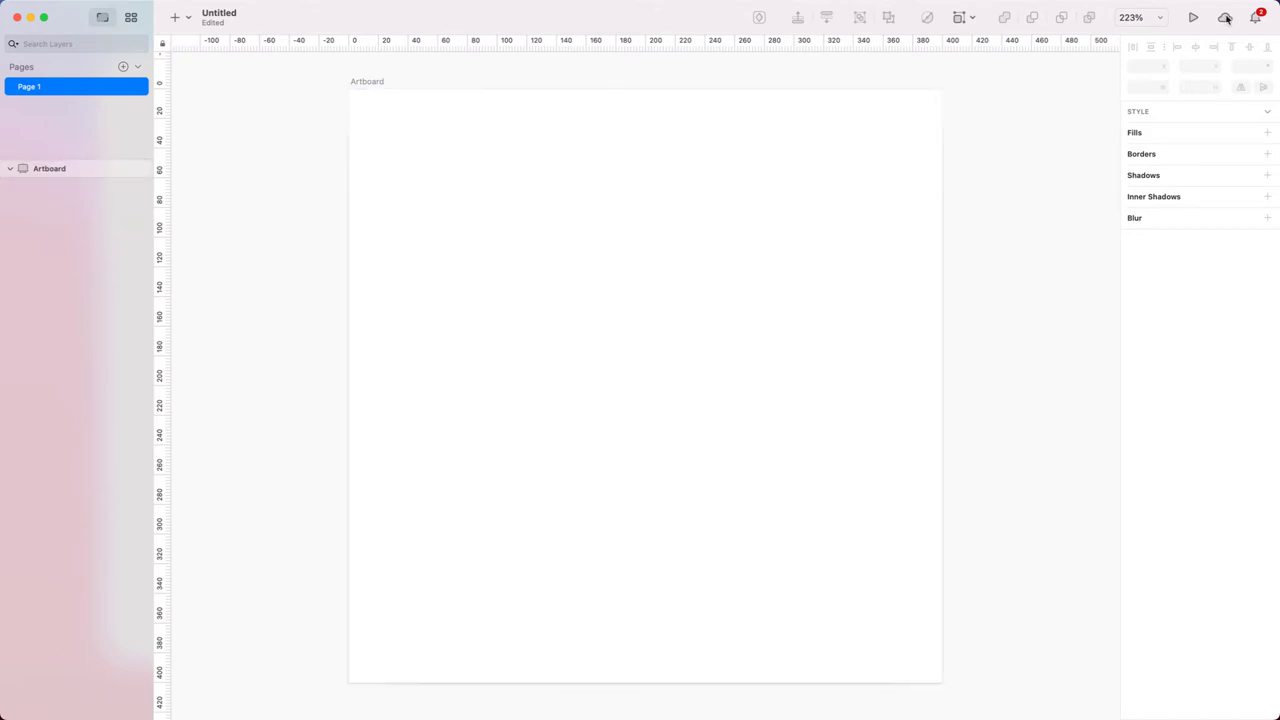
# - Open the frames folder from the Desktop and place all of its Timeline PNG images onto the artboard
pyautogui.click(891, 303)
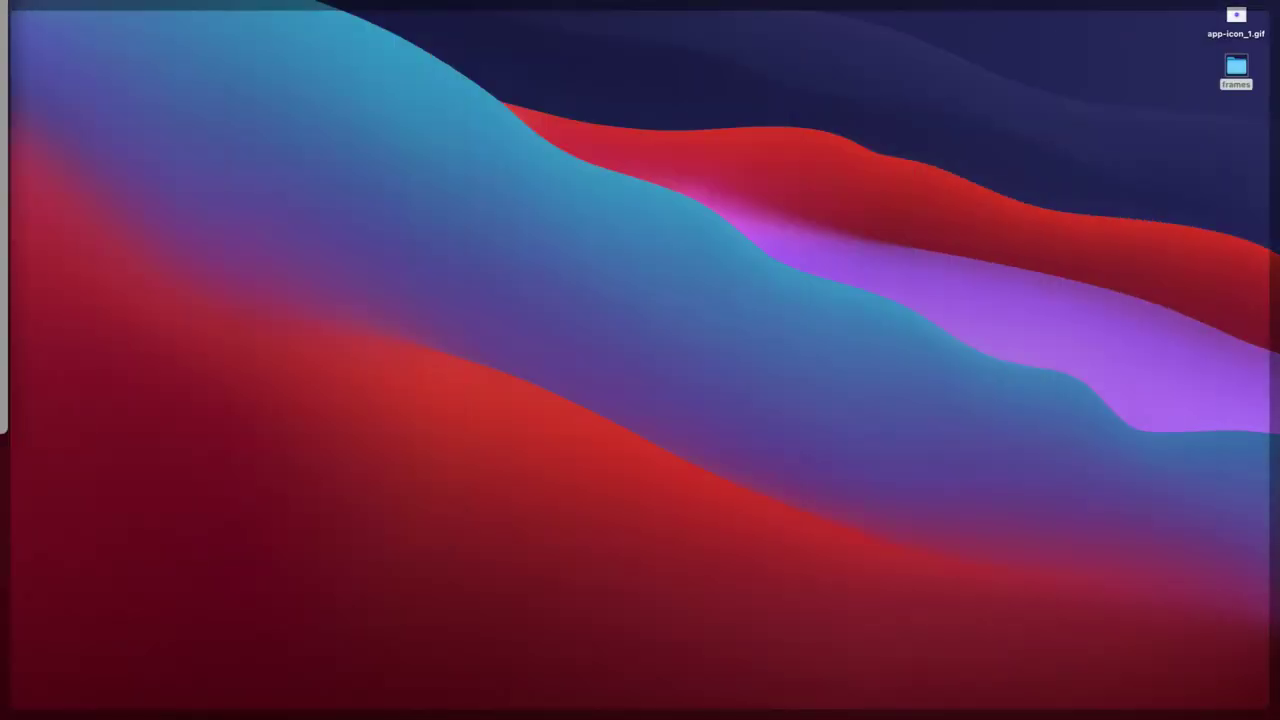
pyautogui.doubleClick(1236, 68)
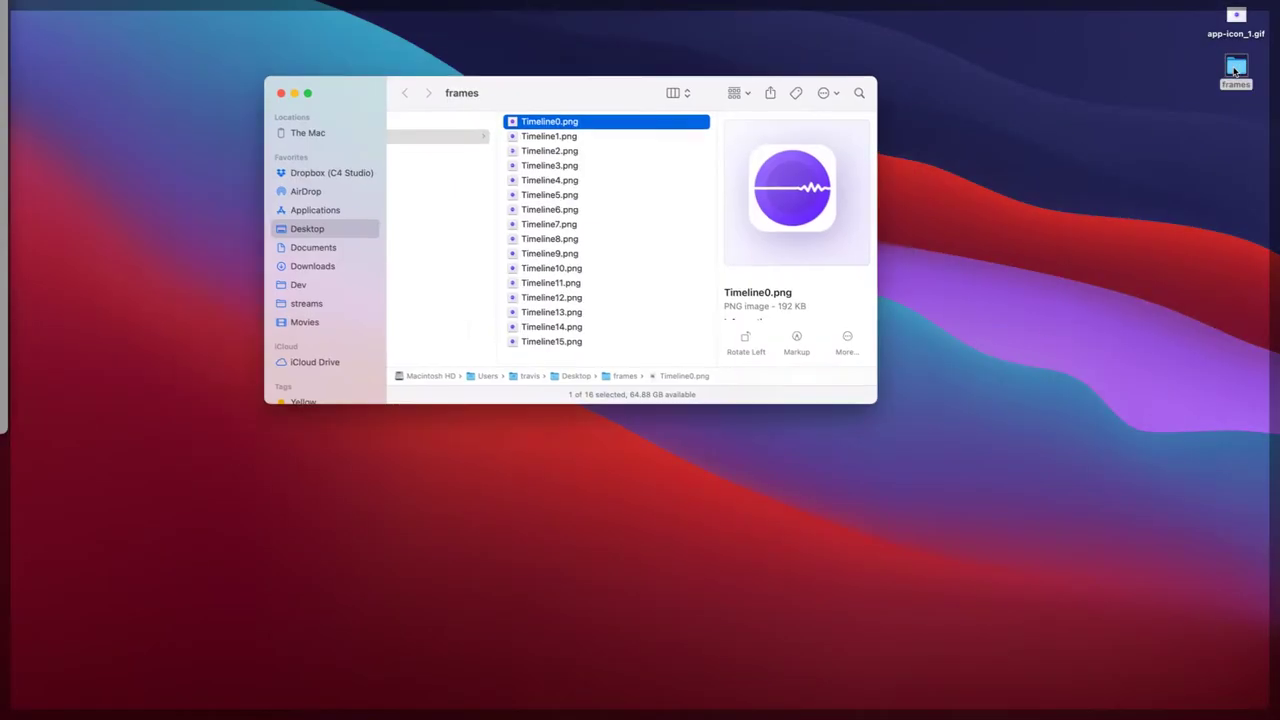
pyautogui.click(616, 290)
pyautogui.press('super+a')
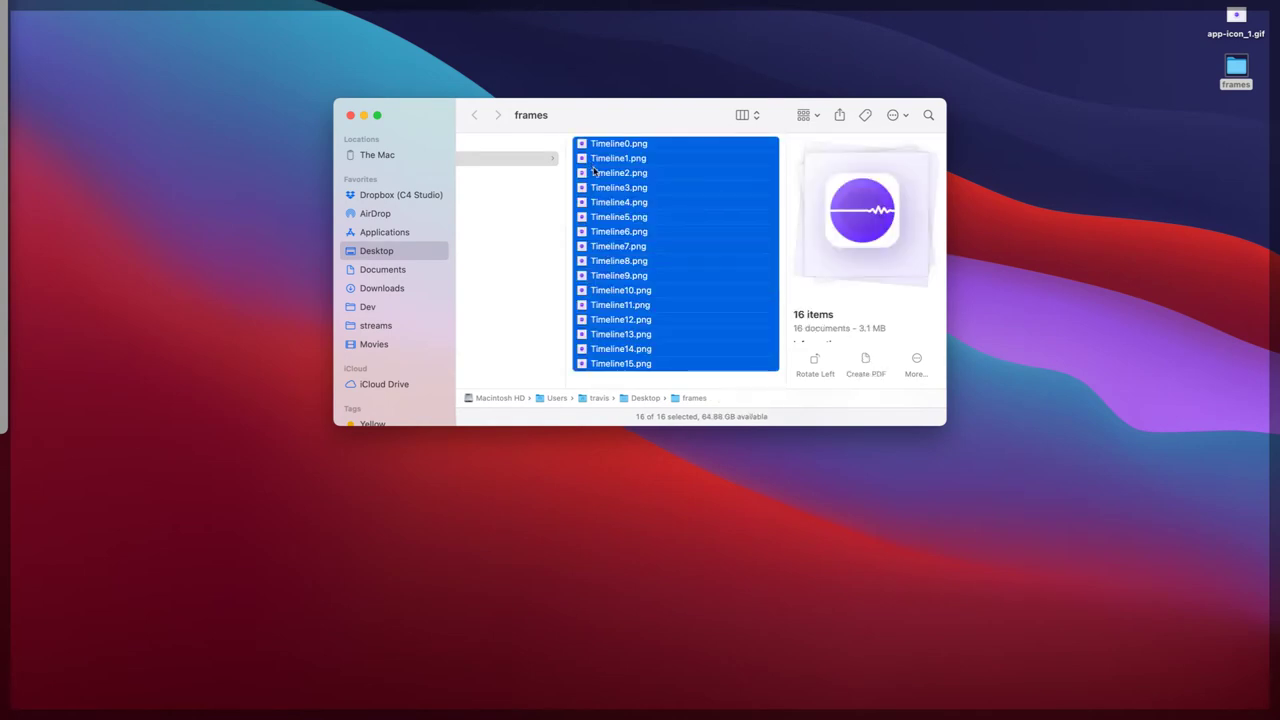
pyautogui.moveTo(601, 157)
pyautogui.mouseDown()
pyautogui.moveTo(694, 214)
pyautogui.moveTo(988, 627)
pyautogui.moveTo(625, 480)
pyautogui.mouseUp()
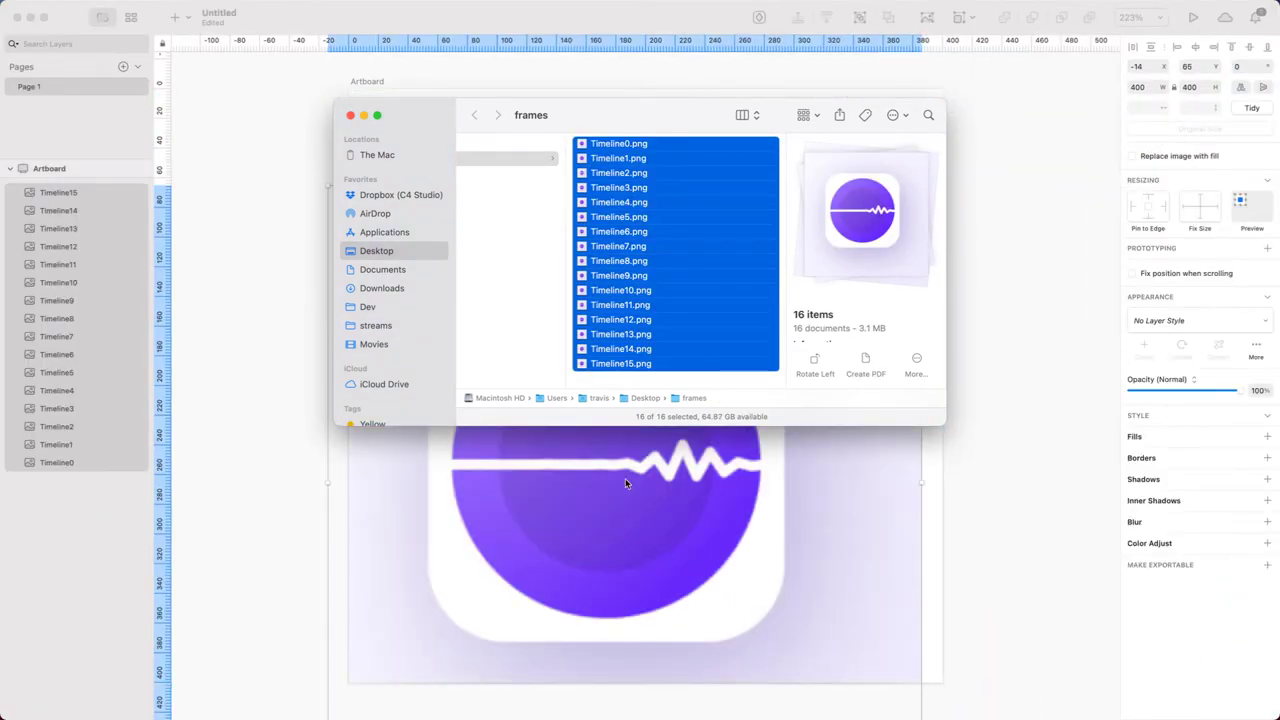
# - Close the folder window and move the placed images to X 0, Y 0 so they cover the artboard
pyautogui.click(350, 116)
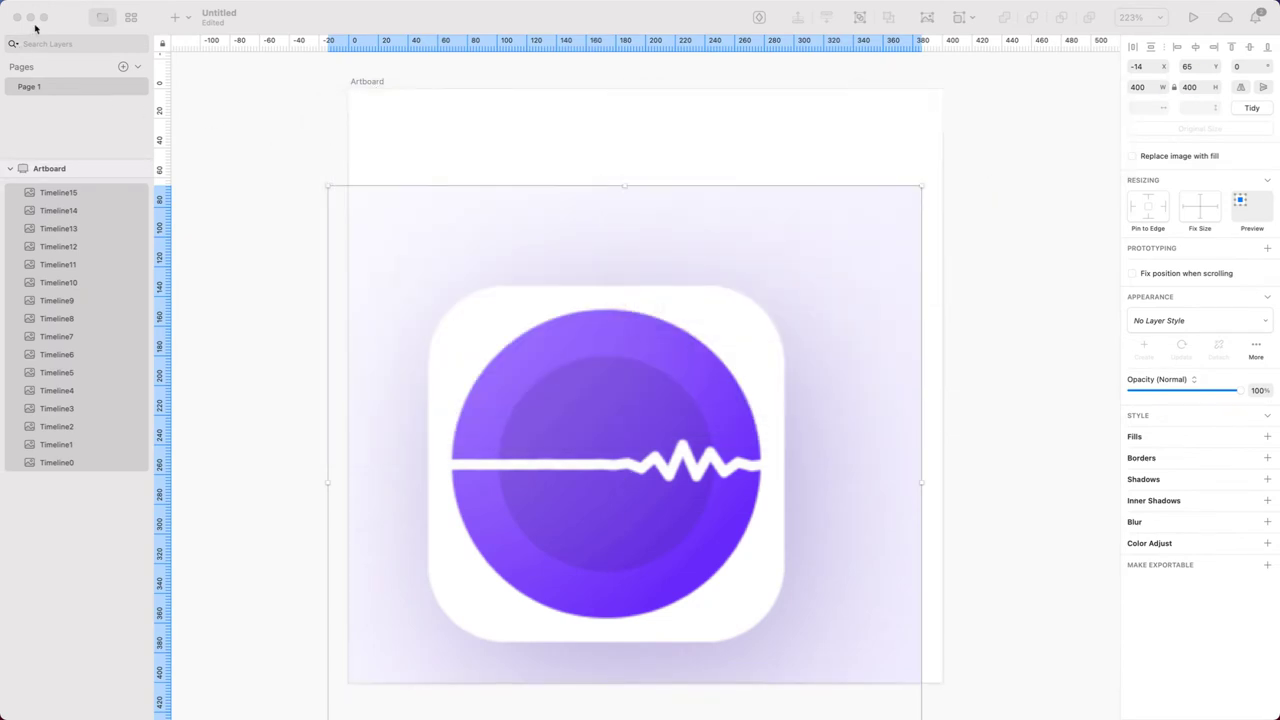
pyautogui.click(273, 272)
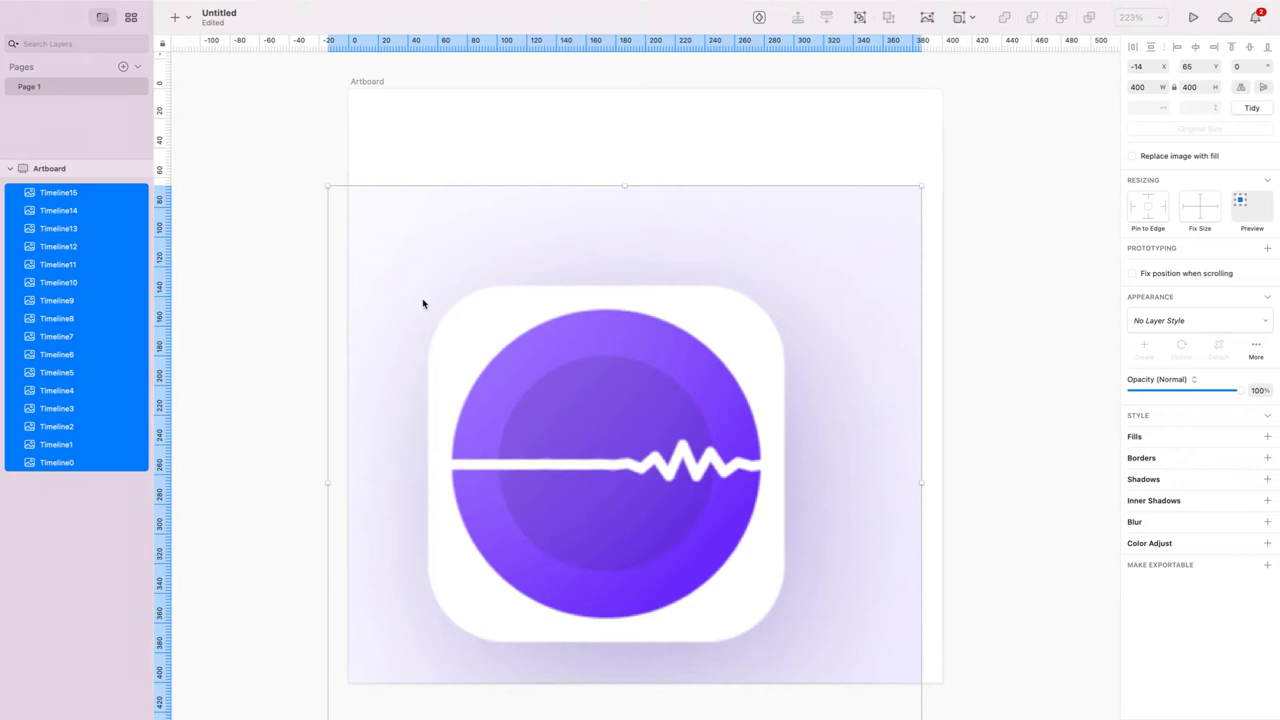
pyautogui.moveTo(708, 292); pyautogui.dragTo(725, 208)
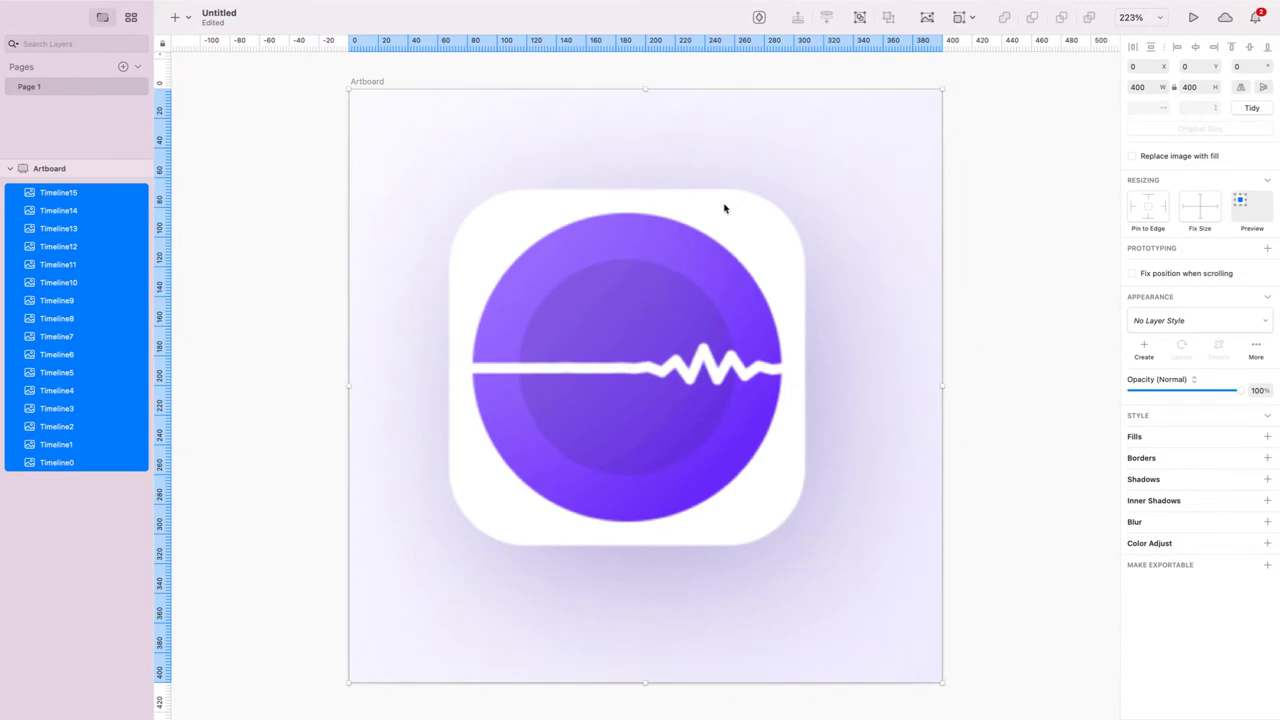
# - Hide the Timeline15, Timeline14 and Timeline13 layers to look at the frame beneath them
pyautogui.click(80, 211)
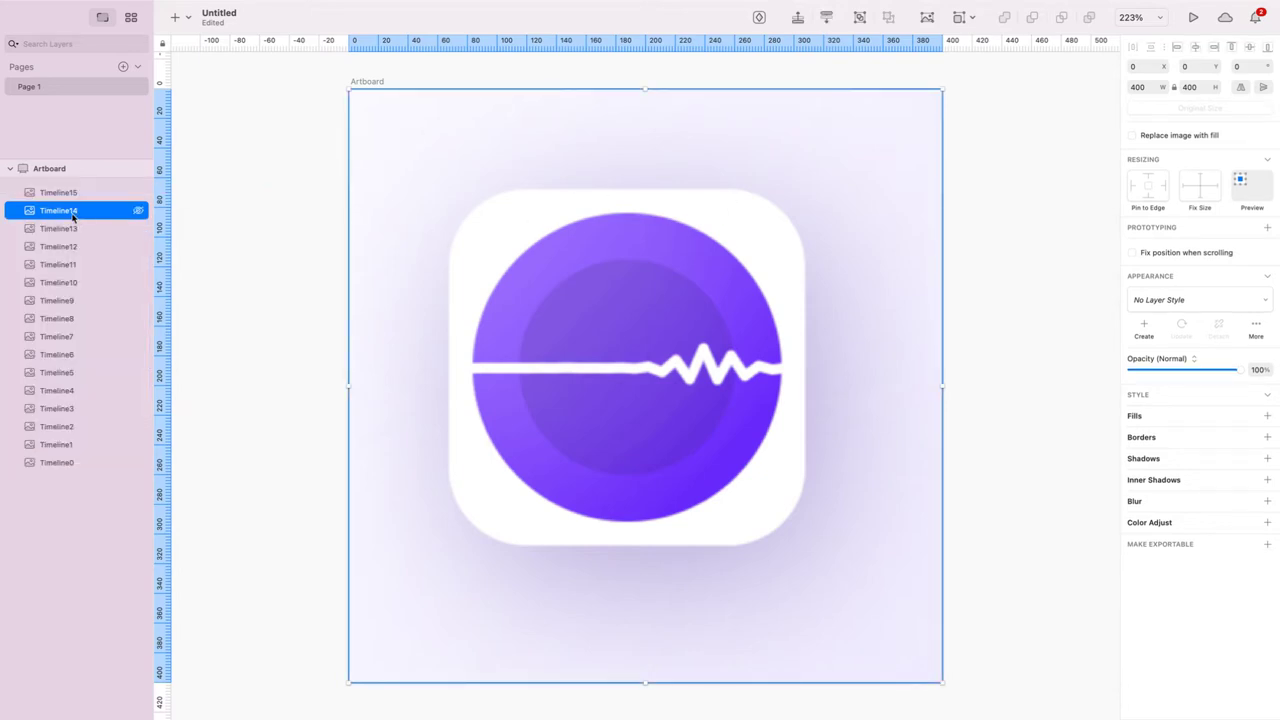
pyautogui.click(138, 192)
pyautogui.click(138, 211)
pyautogui.click(139, 229)
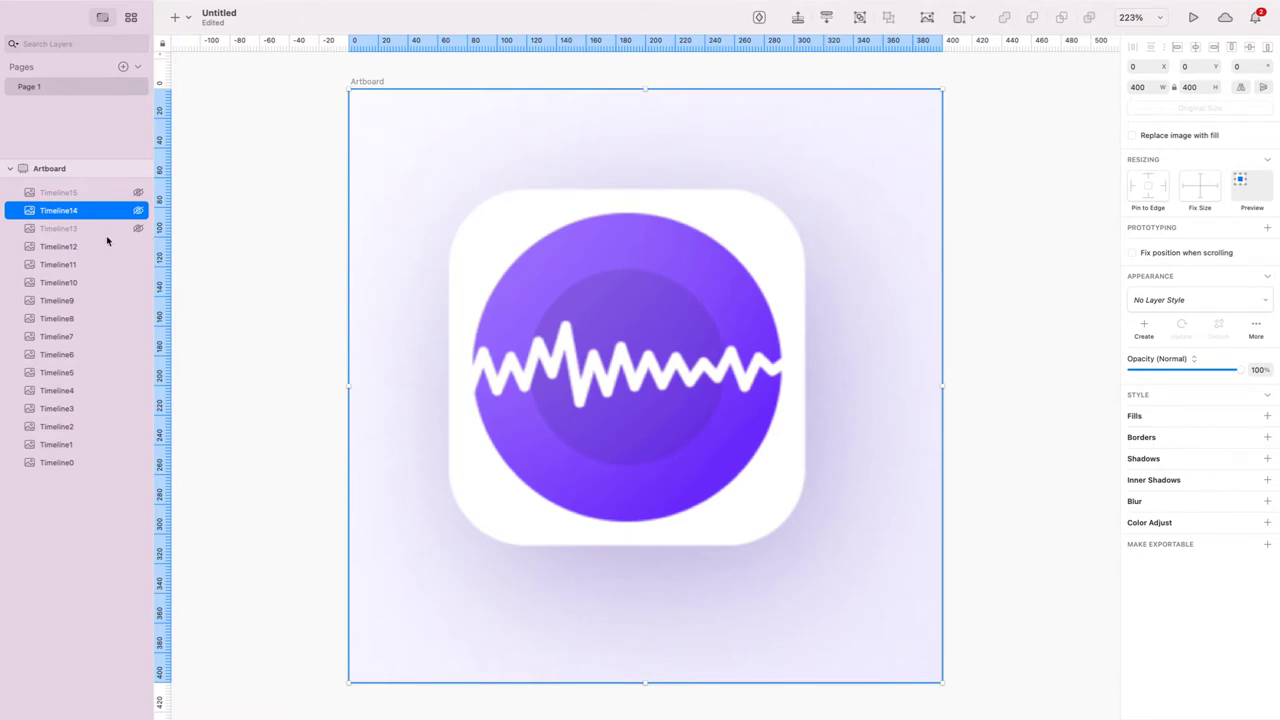
# - Move the Timeline12 layer to the top of the artboard's layers and show the three hidden layers again
pyautogui.moveTo(75, 248); pyautogui.dragTo(77, 190)
pyautogui.click(138, 210)
pyautogui.click(138, 228)
pyautogui.click(138, 246)
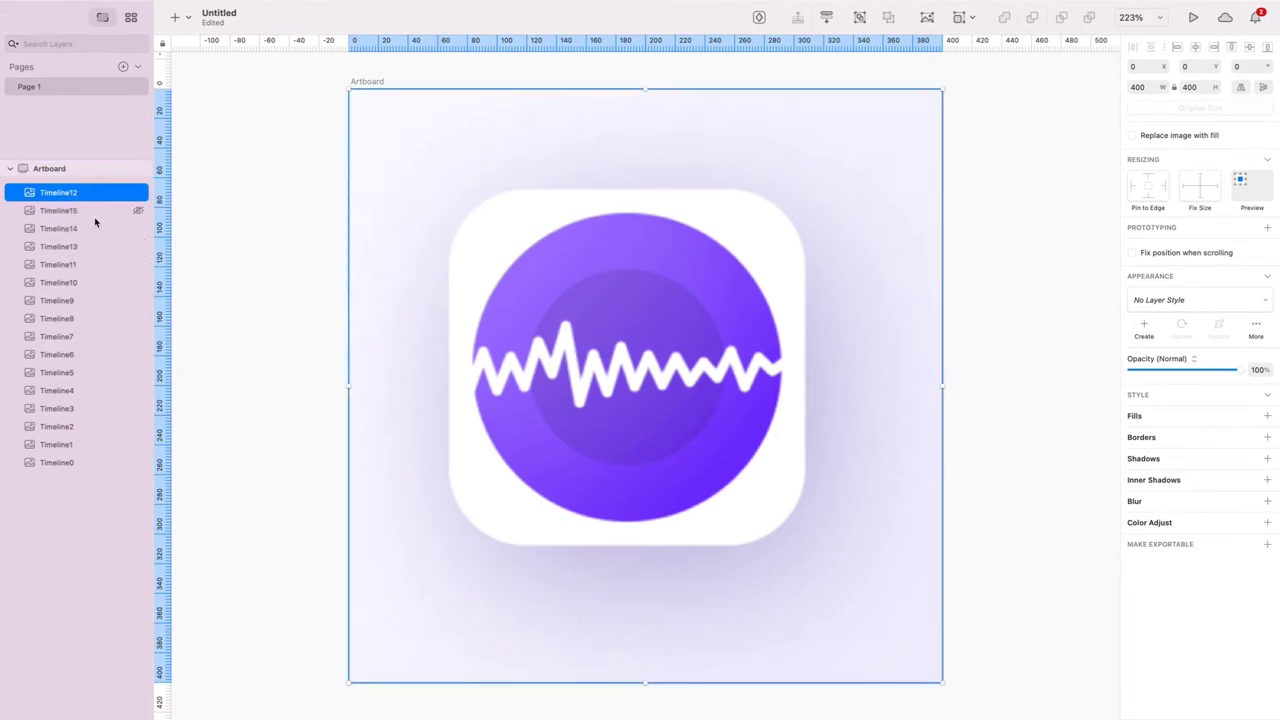
# - Draw a horizontal line about 215 px long across the middle of the waveform and set its end X to 300
pyautogui.press('r')
pyautogui.moveTo(466, 372); pyautogui.dragTo(787, 368)
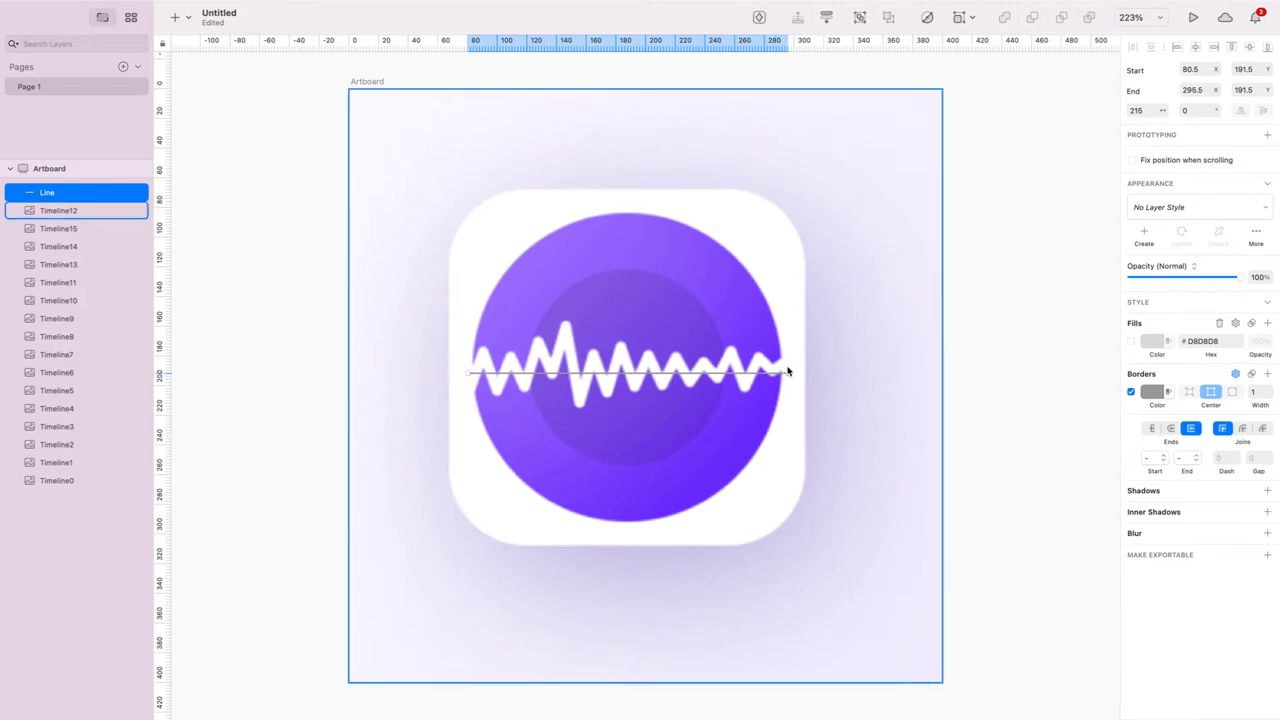
pyautogui.click(1194, 90)
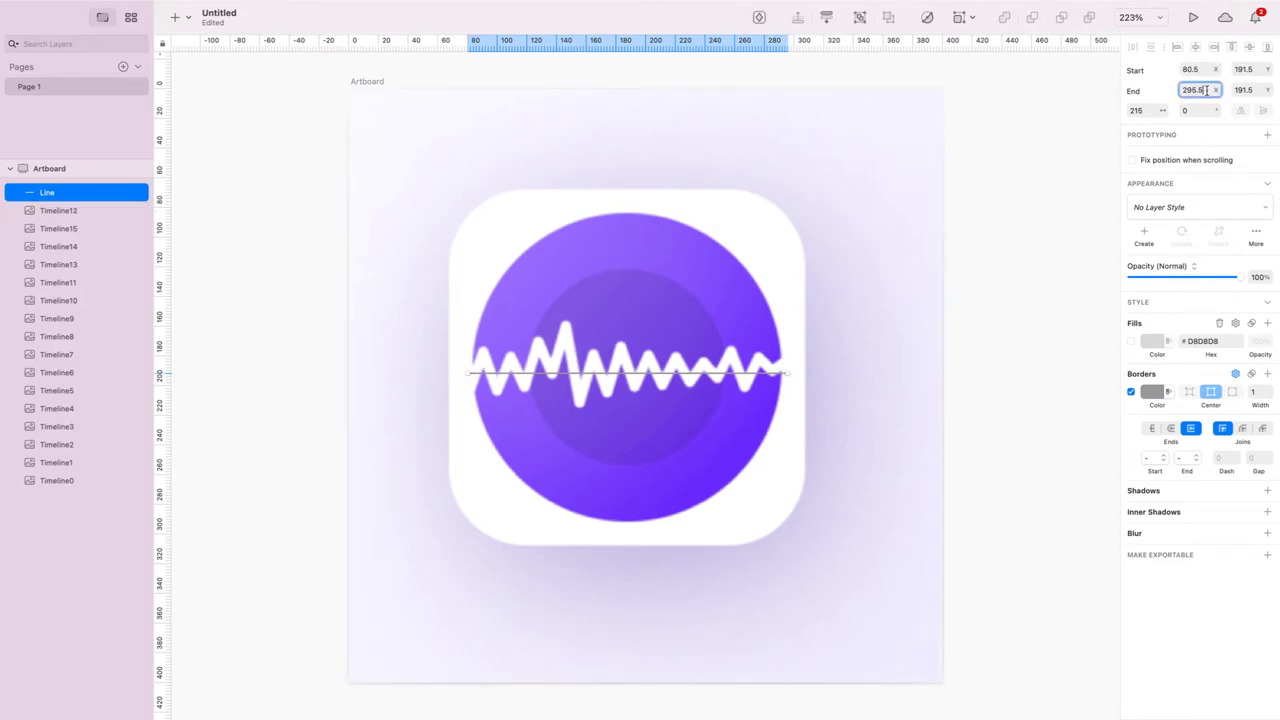
pyautogui.write('300')
pyautogui.press('Return')
# - Try an end Y of 200 for the line and undo that change
pyautogui.press('Tab')
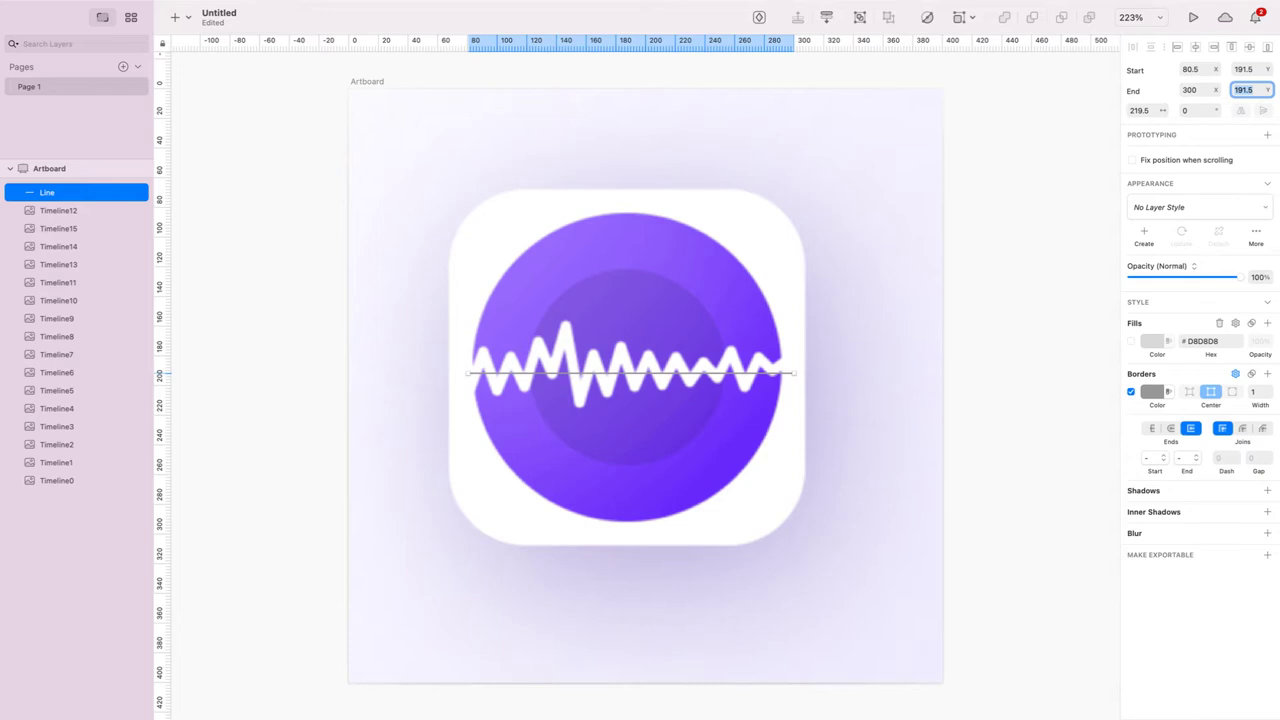
pyautogui.write('200')
pyautogui.press('Return')
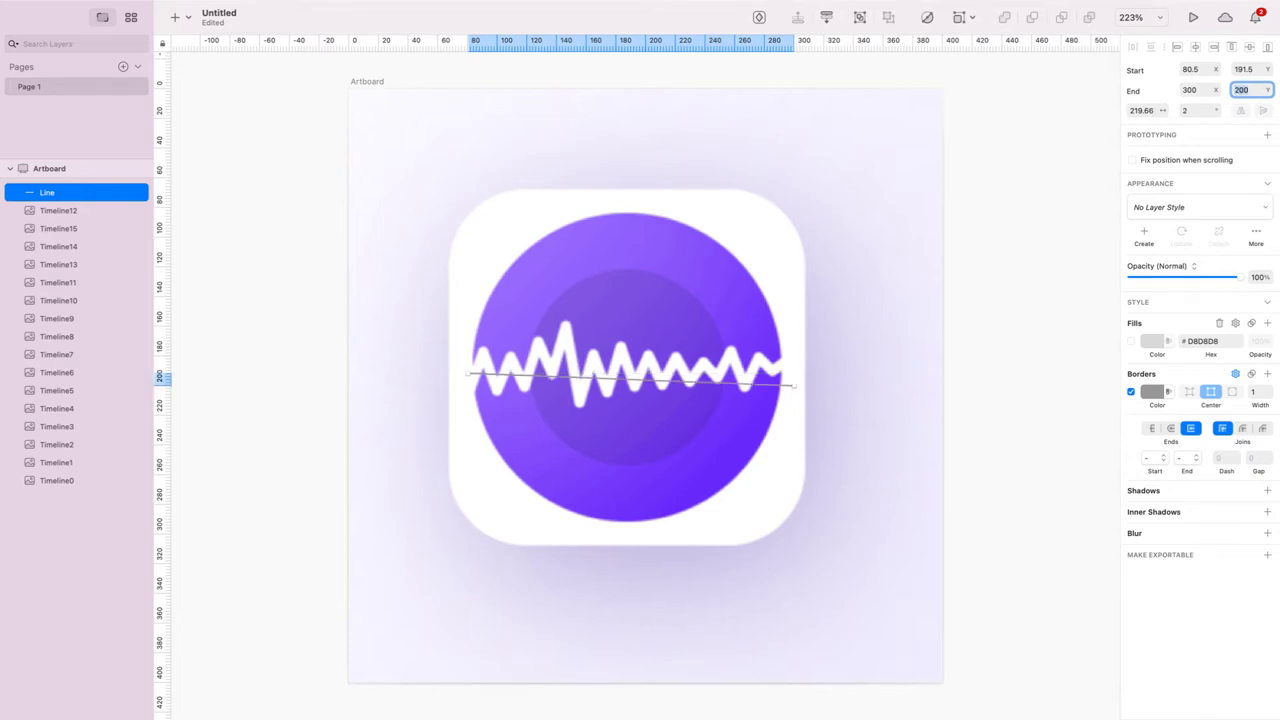
pyautogui.press('super+z')
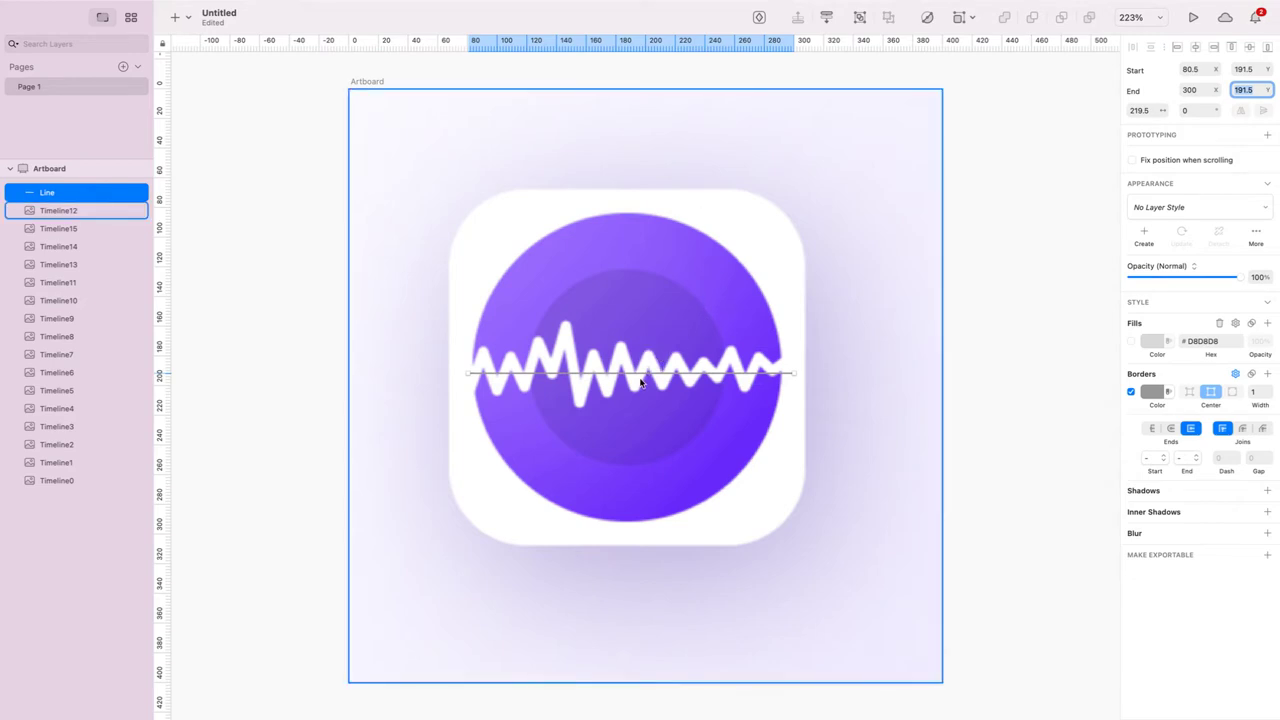
# - Move the line to Y 188.5 over the flat part of the waveform, temporarily hiding Timeline12 for reference
pyautogui.moveTo(643, 377); pyautogui.dragTo(644, 371)
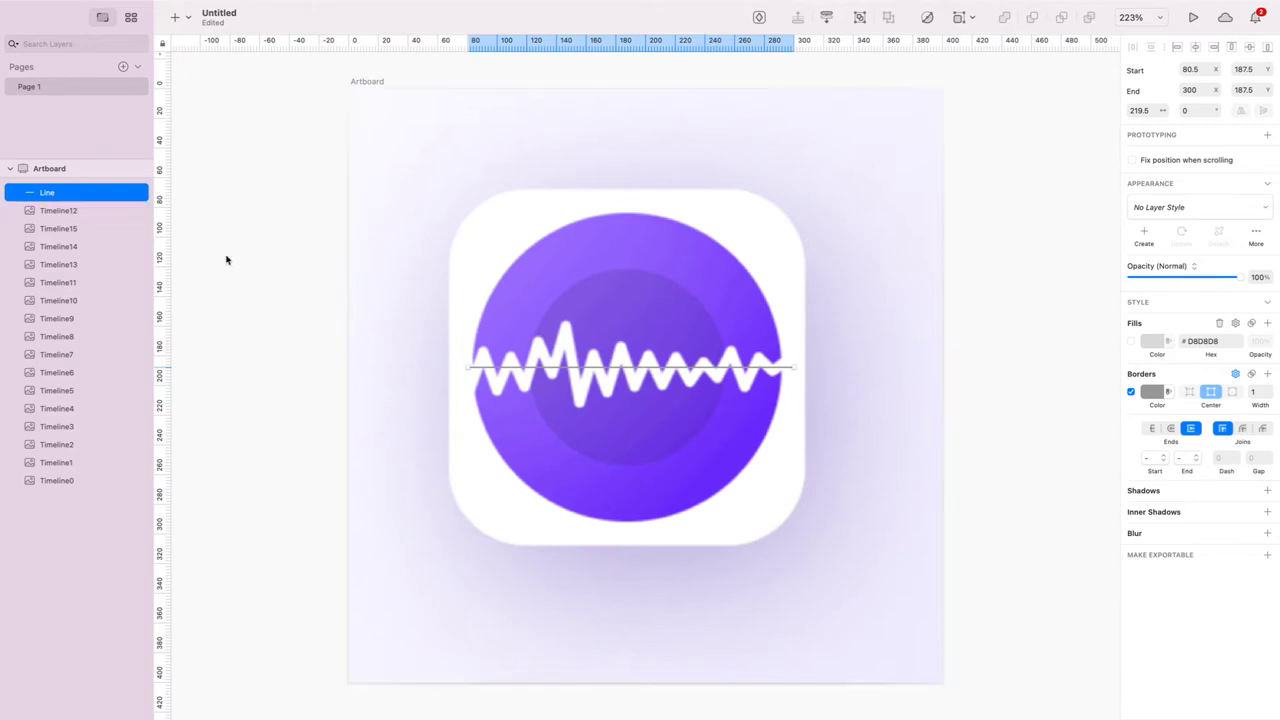
pyautogui.click(138, 211)
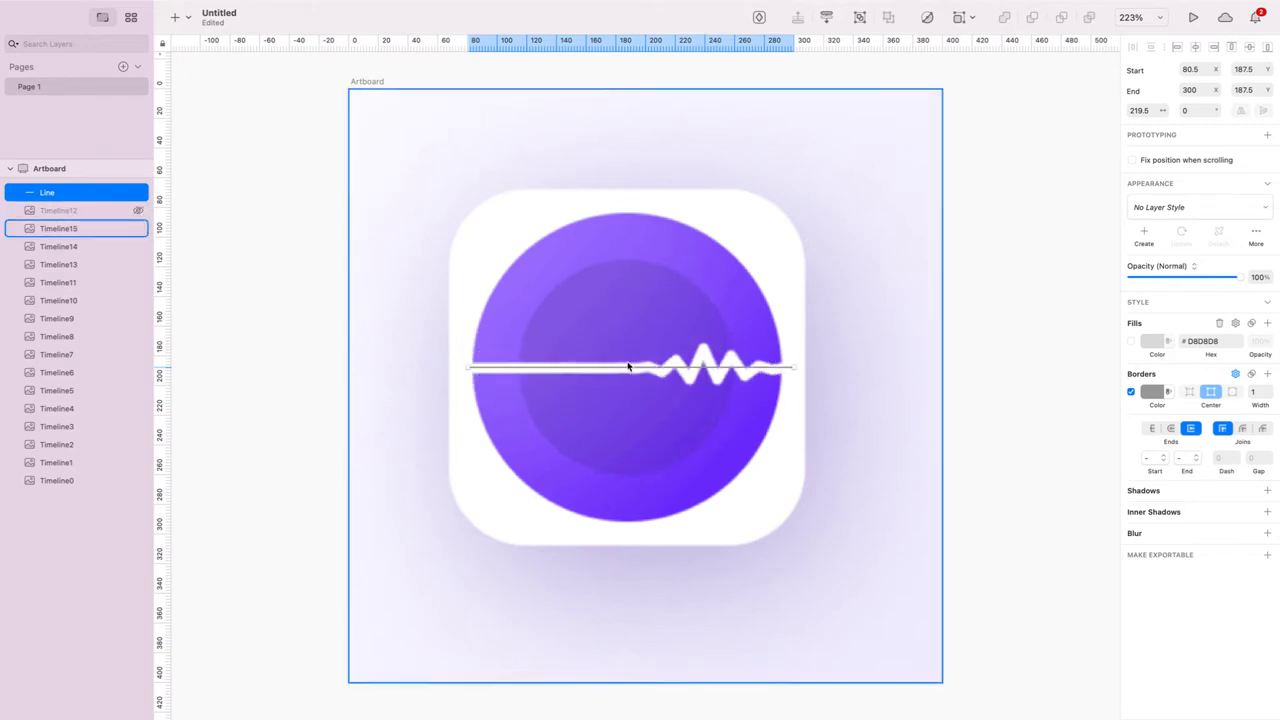
pyautogui.press('Down')
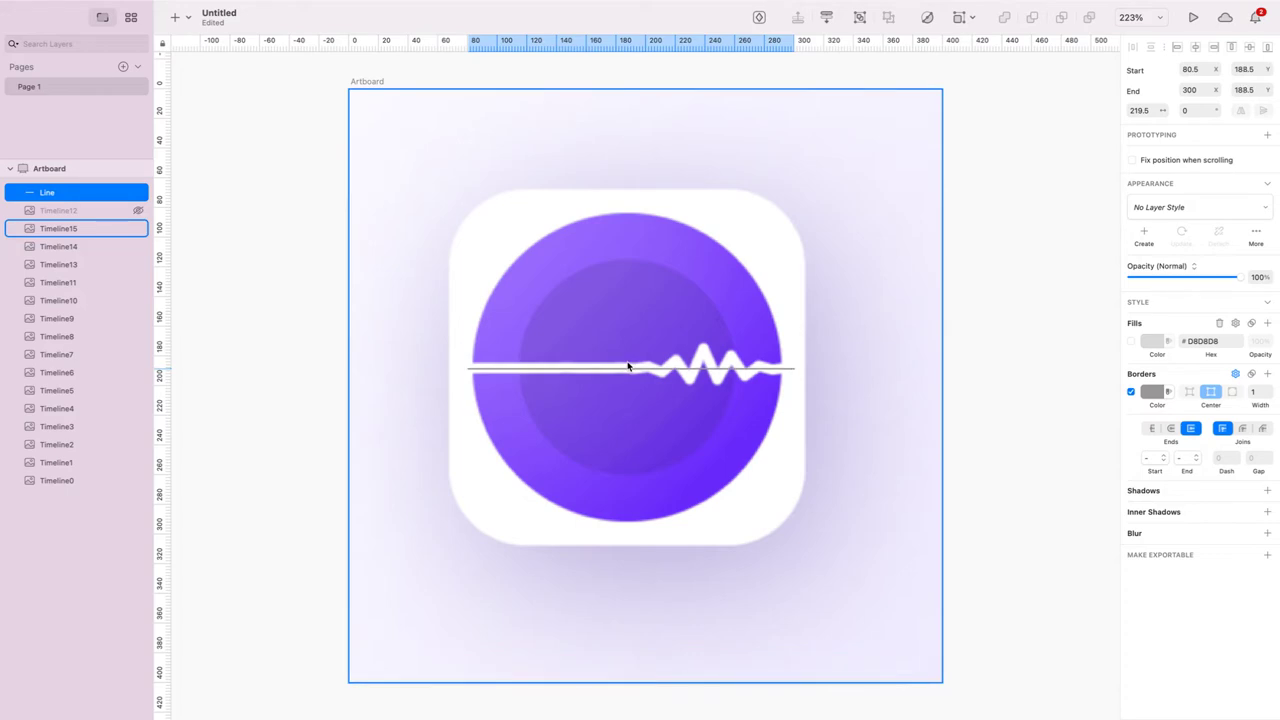
pyautogui.click(137, 211)
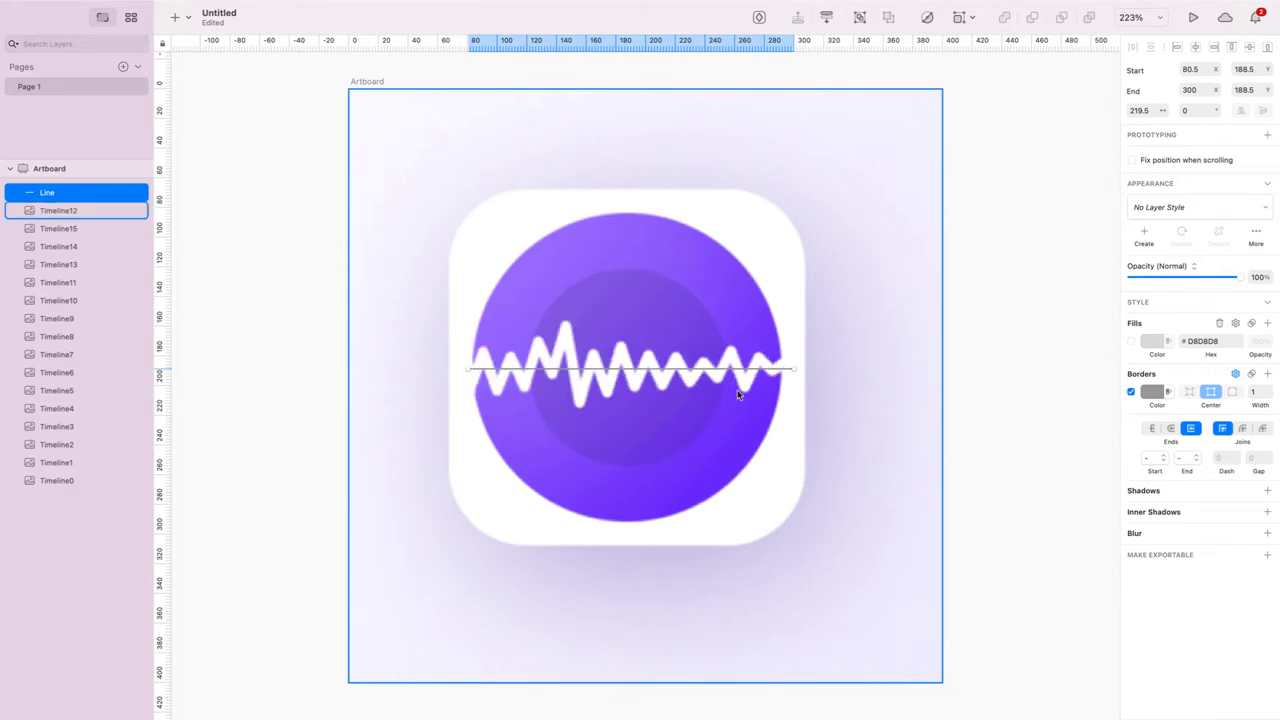
# - Add anchor points along the line wherever the waveform's strokes cross it, from one side of the circle to the other
pyautogui.doubleClick(638, 374)
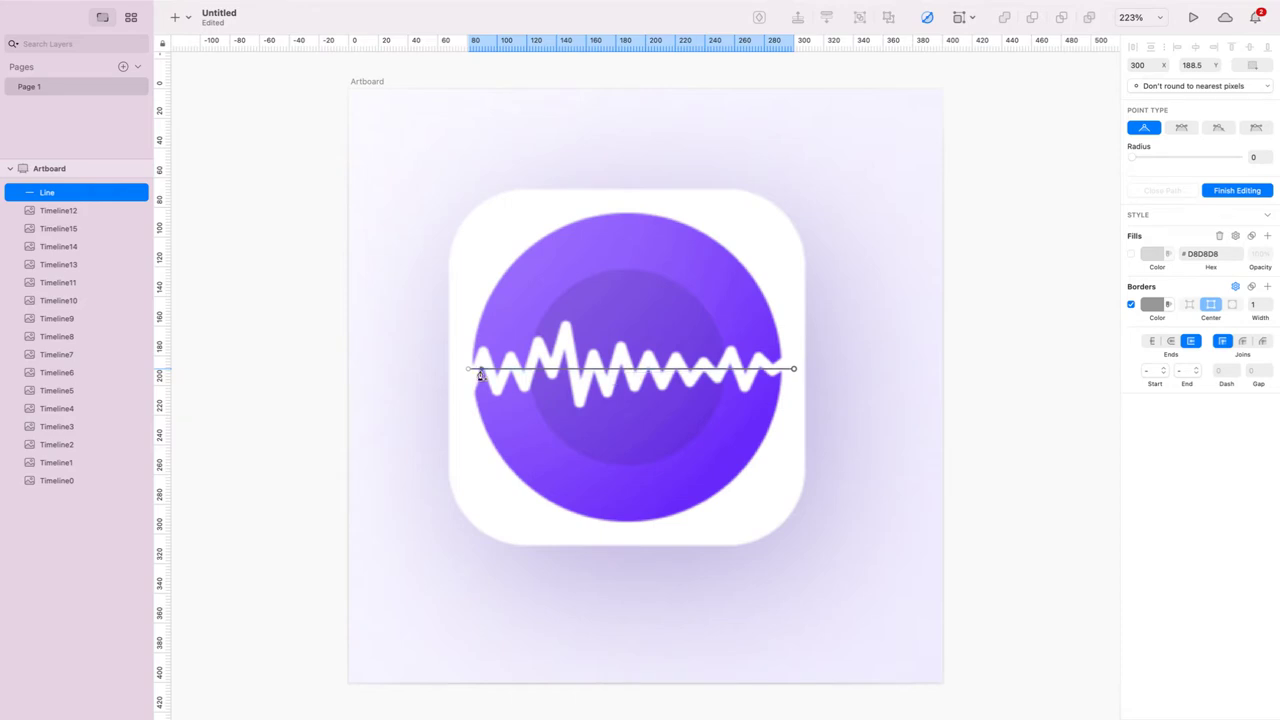
pyautogui.click(686, 384)
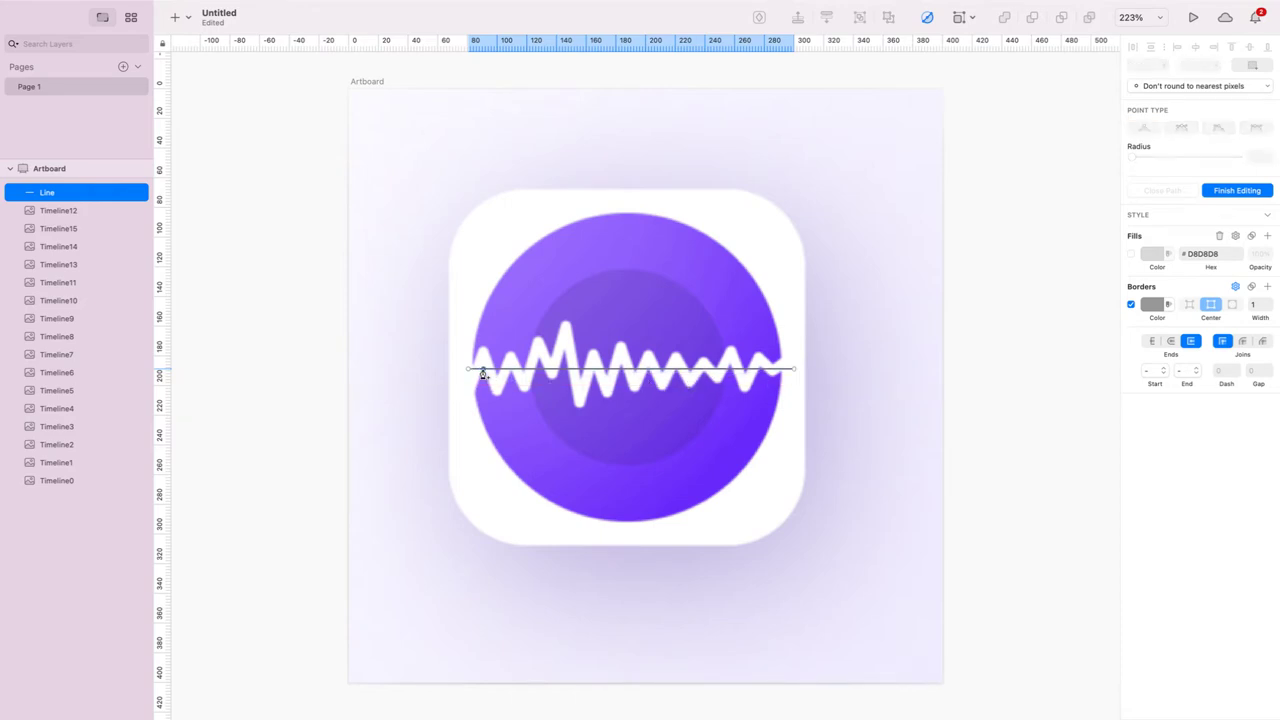
pyautogui.click(483, 371)
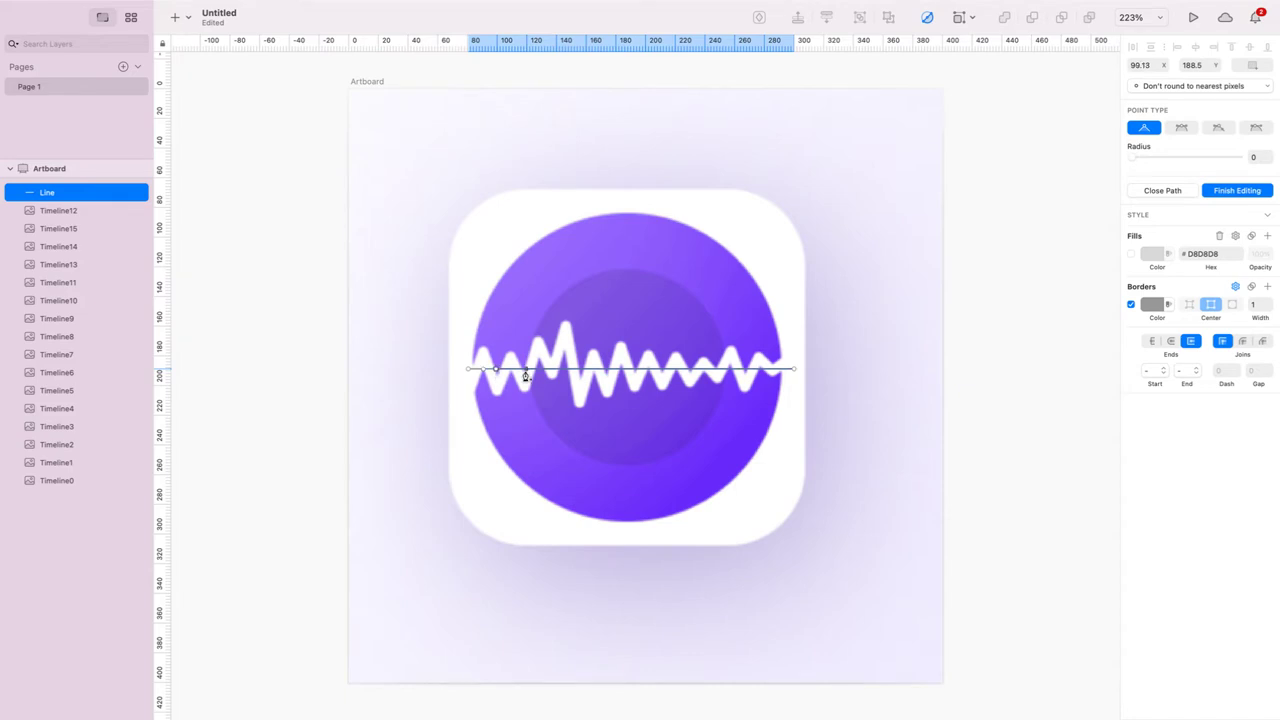
pyautogui.click(516, 371)
pyautogui.click(524, 371)
pyautogui.click(538, 371)
pyautogui.click(552, 371)
pyautogui.click(567, 371)
pyautogui.click(582, 371)
pyautogui.click(596, 371)
pyautogui.click(608, 371)
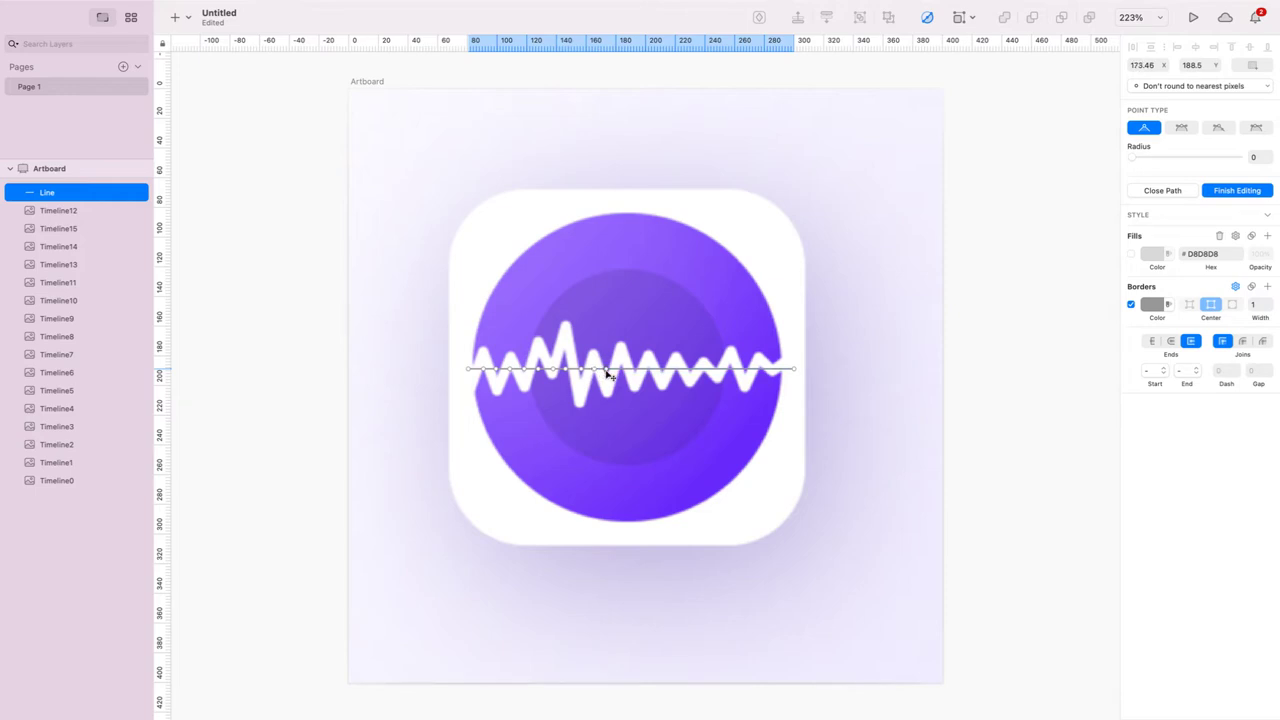
pyautogui.click(621, 371)
pyautogui.click(634, 371)
pyautogui.click(648, 371)
pyautogui.click(661, 371)
pyautogui.click(680, 371)
pyautogui.click(711, 371)
pyautogui.click(729, 371)
pyautogui.click(758, 371)
pyautogui.click(775, 369)
# - Shift all of the line's anchor points together slightly left, to an X of about 78.29, and finish editing
pyautogui.press('super+a')
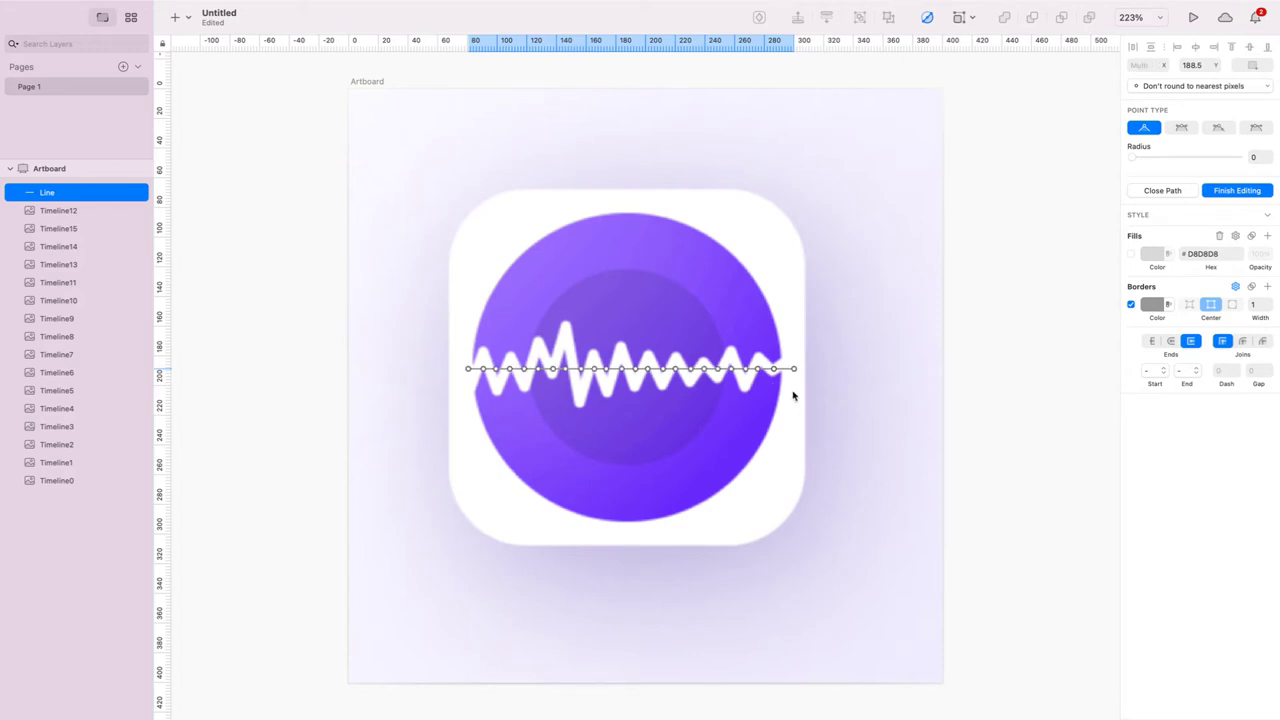
pyautogui.moveTo(797, 372); pyautogui.dragTo(794, 374)
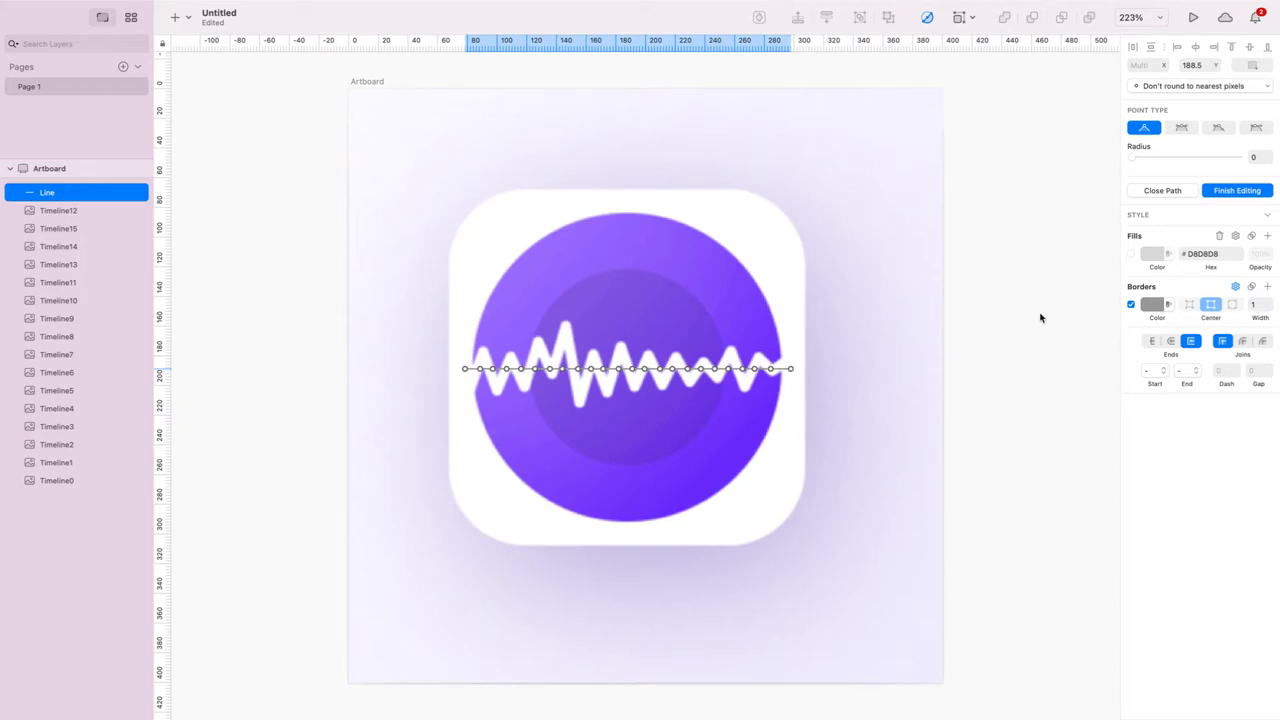
pyautogui.press('Escape')
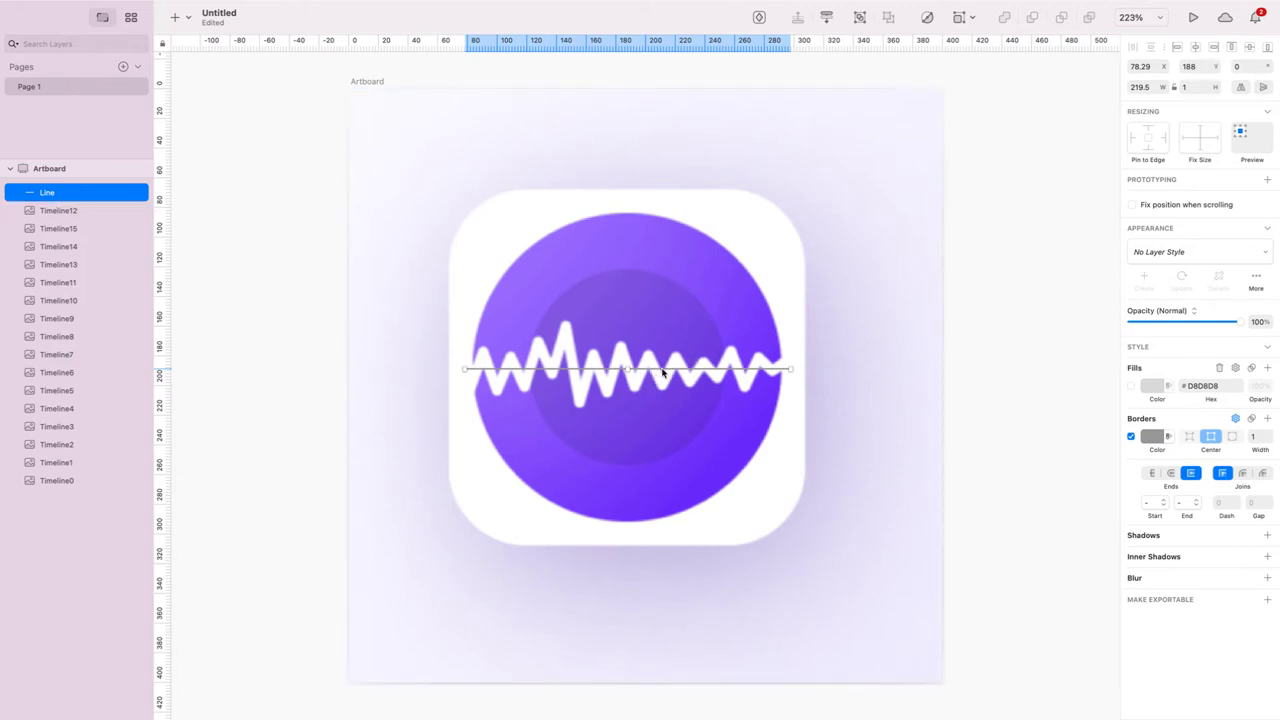
pyautogui.click(1148, 66)
pyautogui.moveTo(652, 369); pyautogui.dragTo(673, 373)
pyautogui.hotkey('shift', 'Left')
pyautogui.press('Left')
pyautogui.press('Left')
pyautogui.click(691, 209)
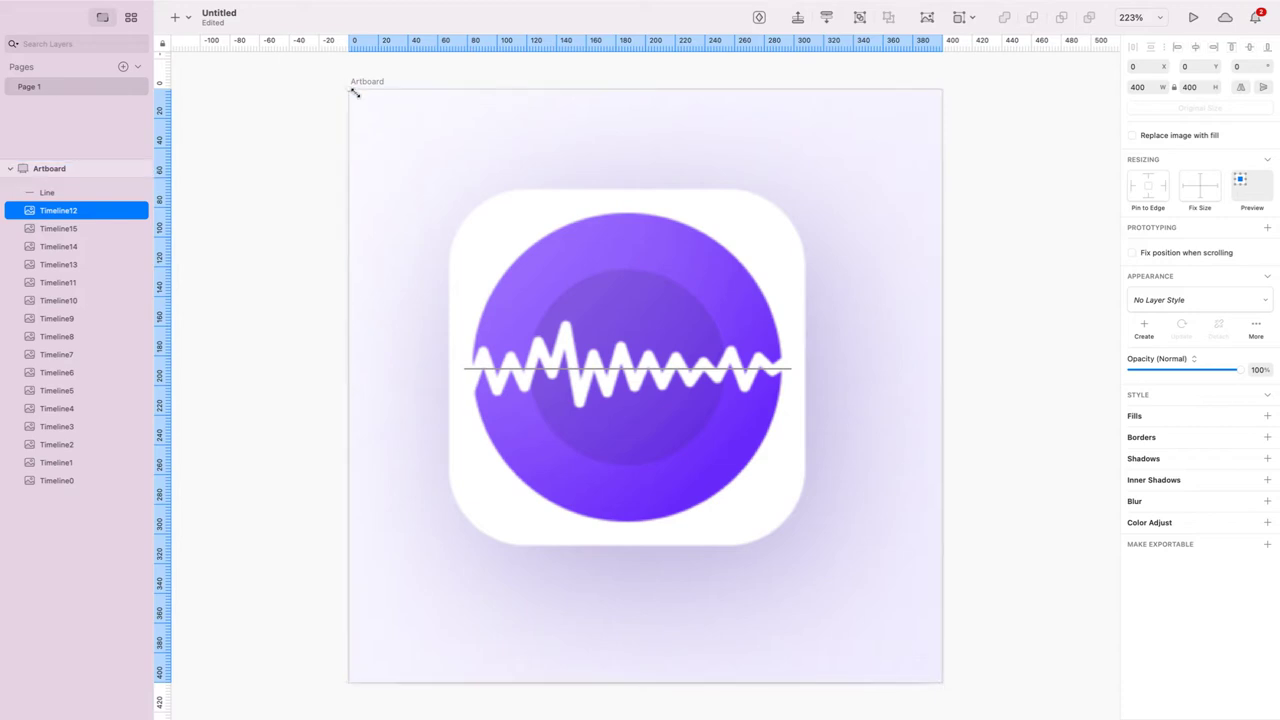
pyautogui.moveTo(354, 89); pyautogui.dragTo(370, 113)
pyautogui.click(291, 129)
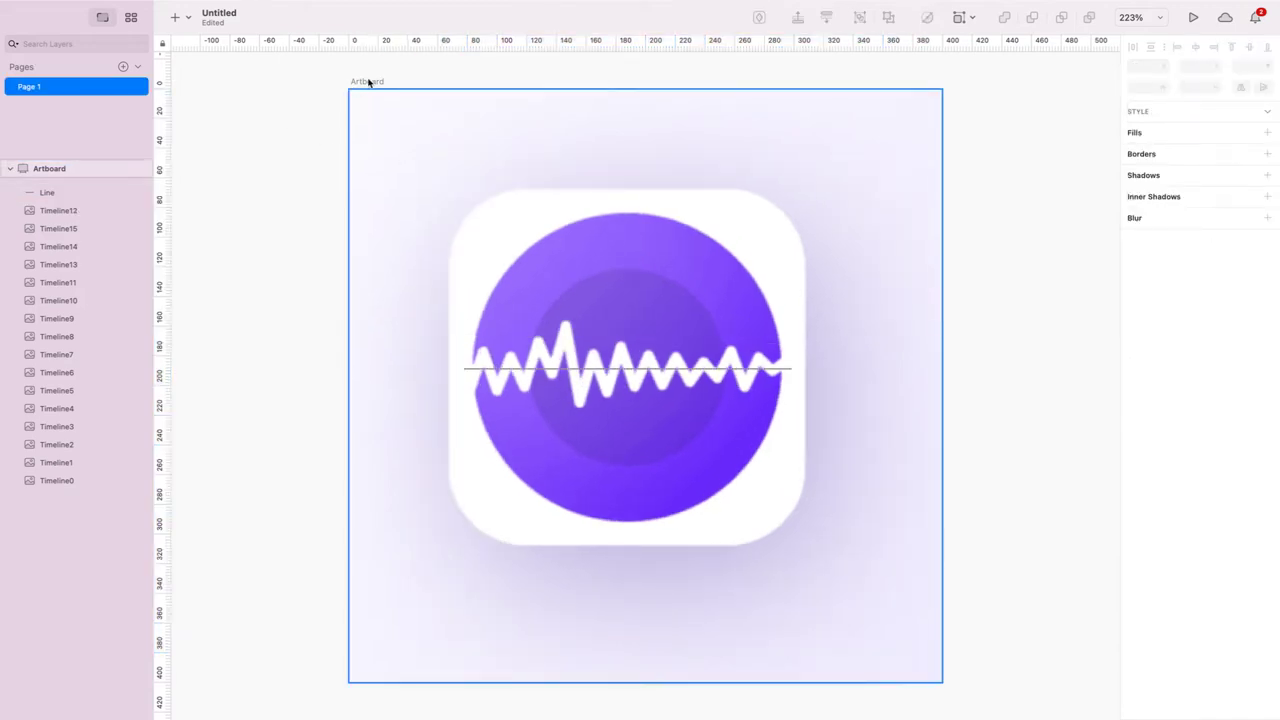
# - Shrink the artboard on all four sides to about 241 × 242 so it closely frames the white icon tile
pyautogui.click(371, 80)
pyautogui.moveTo(348, 87); pyautogui.dragTo(447, 180)
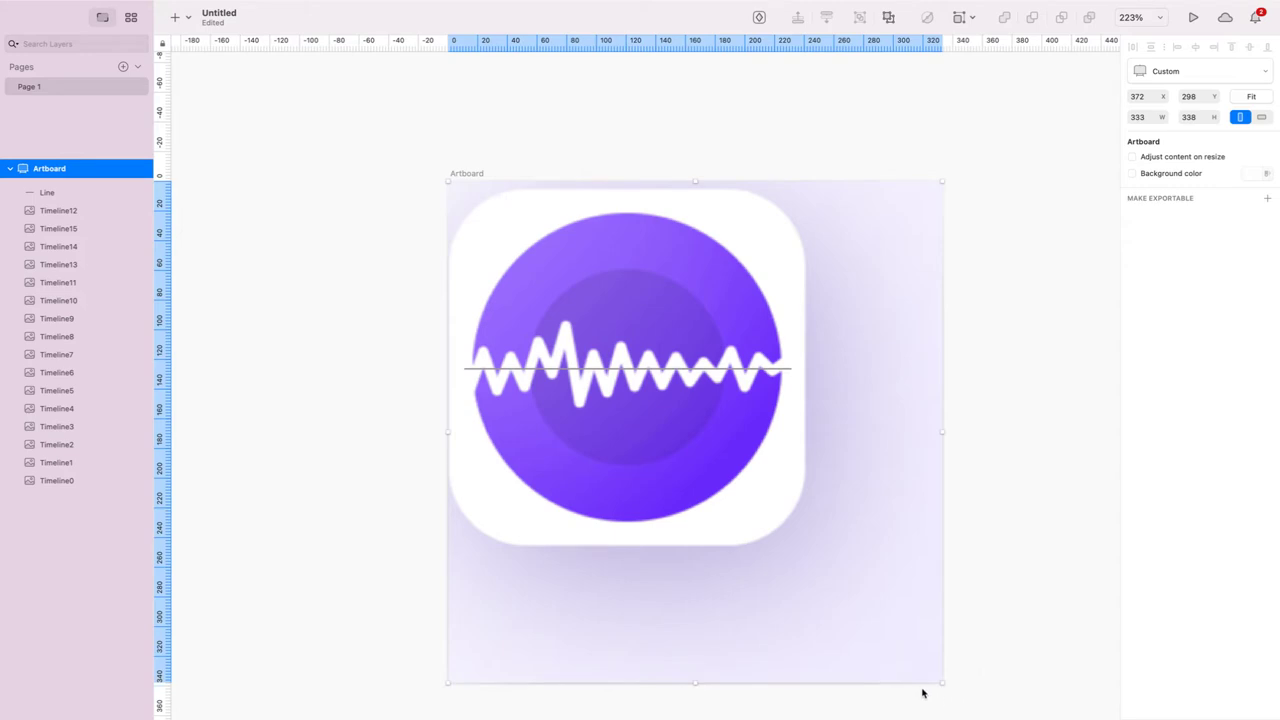
pyautogui.moveTo(941, 683); pyautogui.dragTo(806, 584)
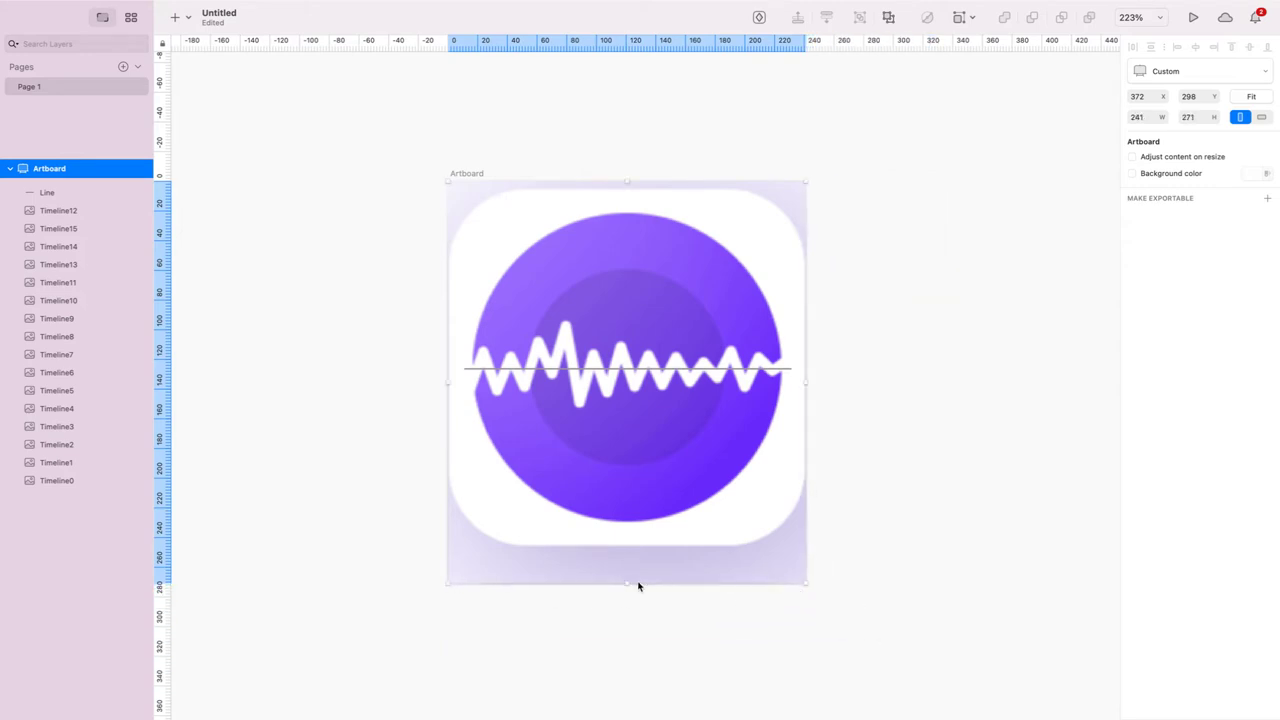
pyautogui.moveTo(628, 581); pyautogui.dragTo(628, 544)
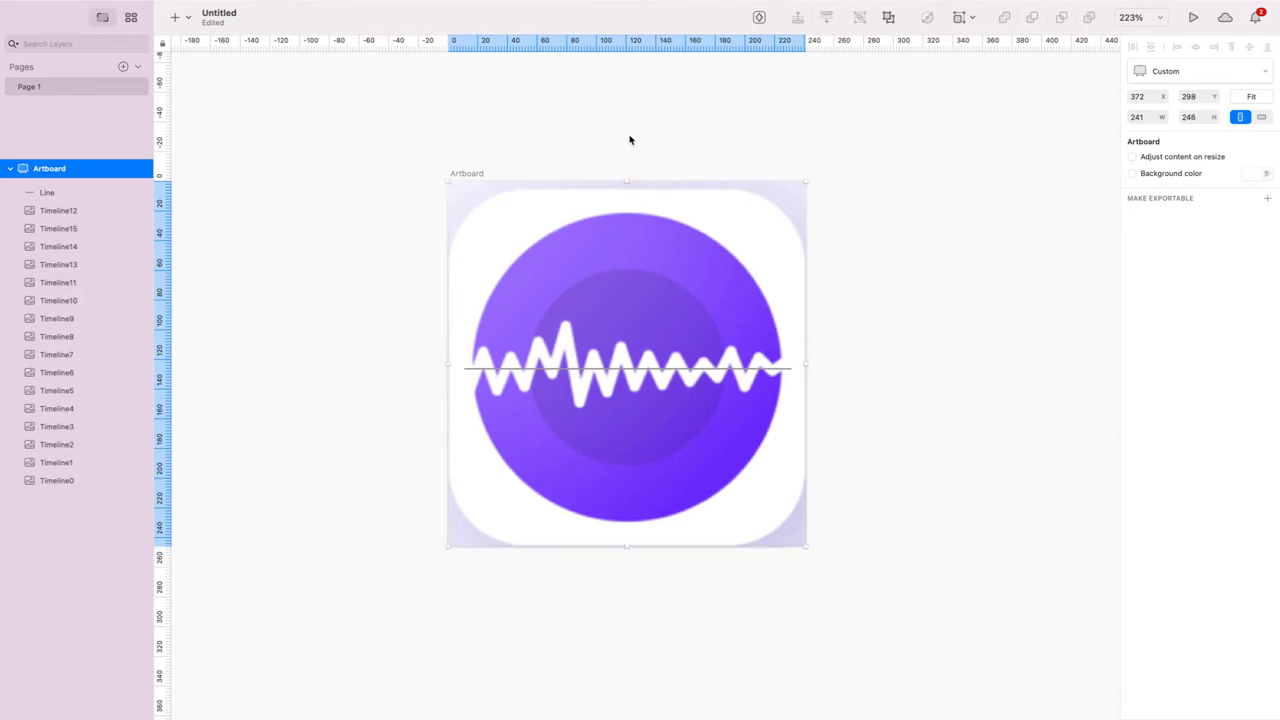
pyautogui.moveTo(627, 179); pyautogui.dragTo(628, 186)
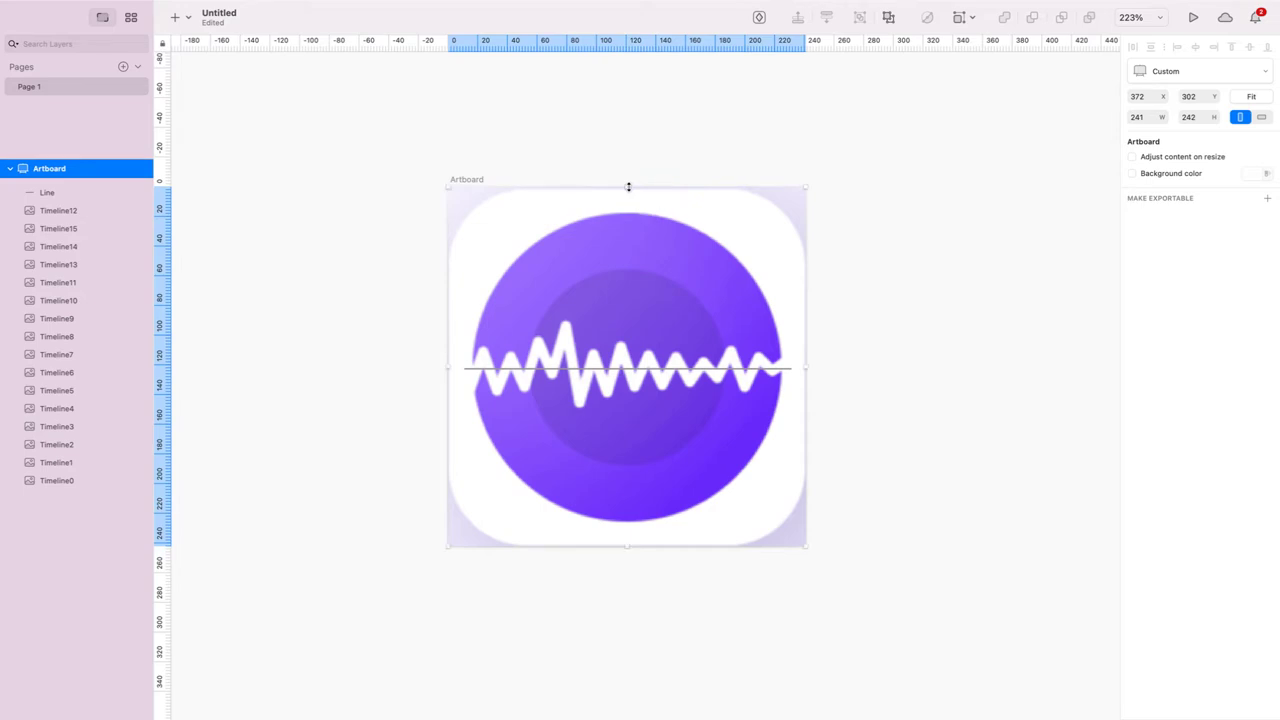
# - Set the artboard's width and height to 240
pyautogui.click(1160, 118)
pyautogui.press('Tab')
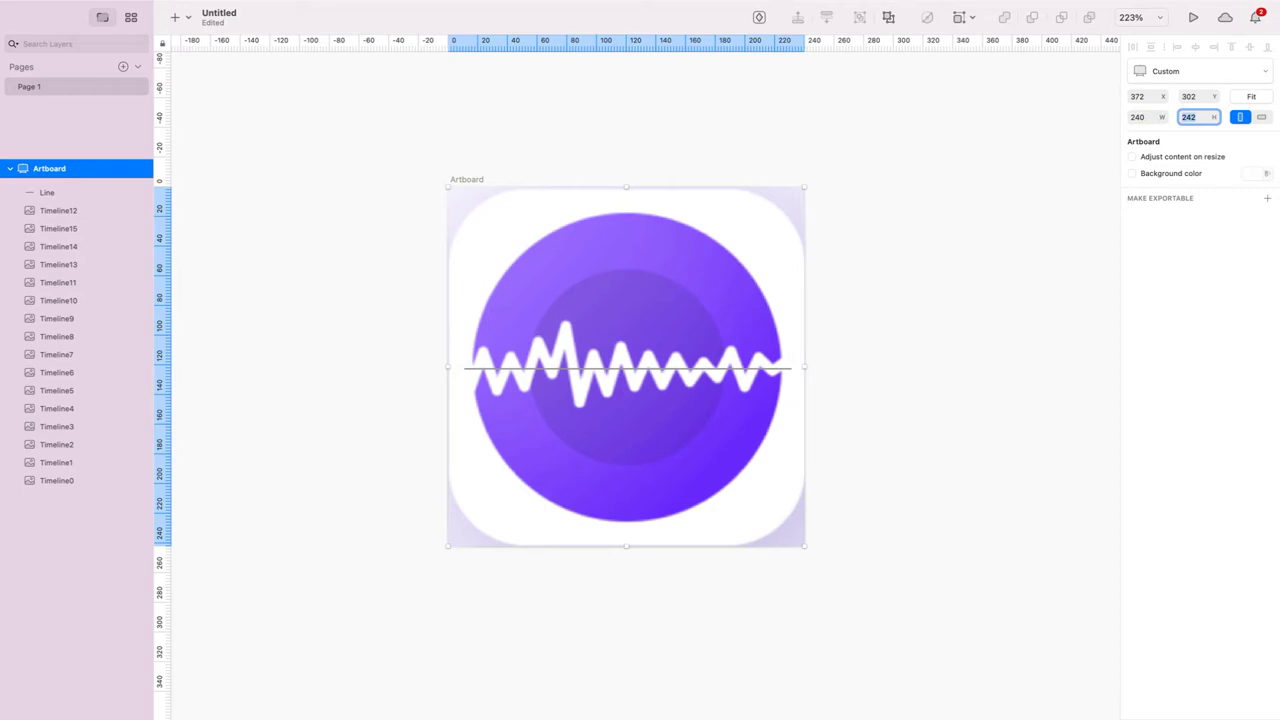
pyautogui.write('240')
pyautogui.press('Return')
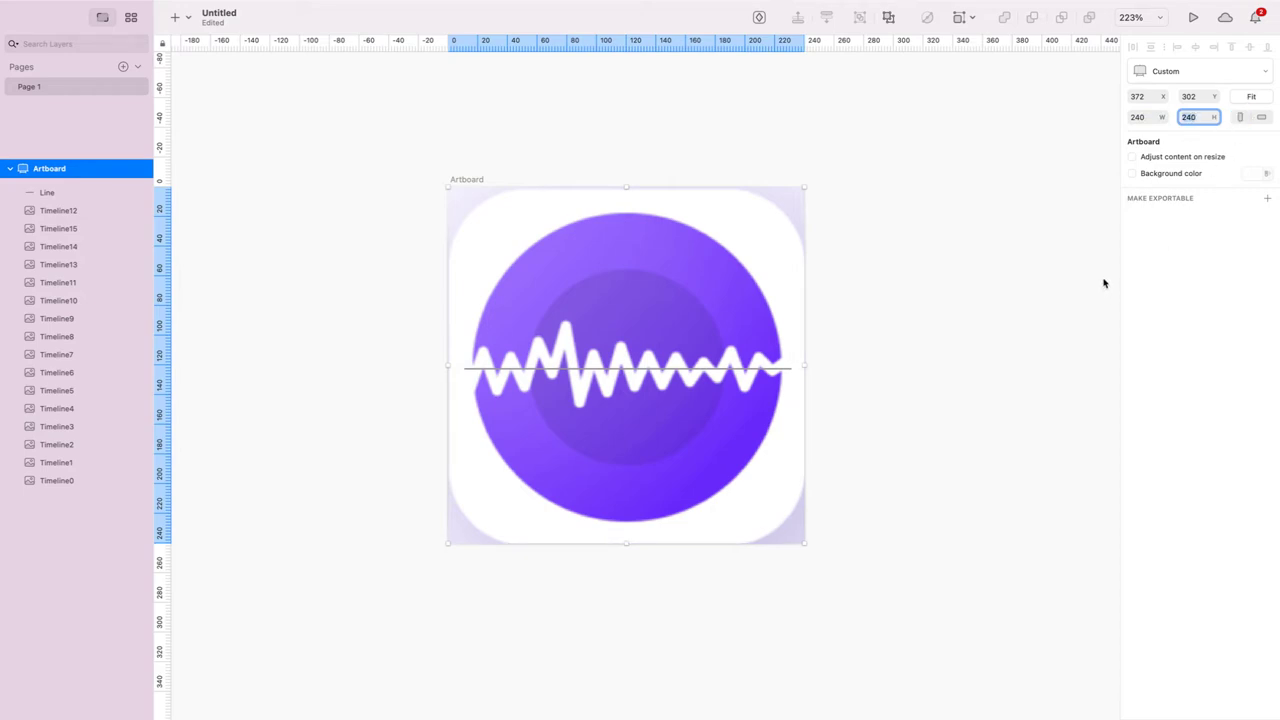
# - Set the line's width to 220 and position it at X 10 and Y 120
pyautogui.click(594, 370)
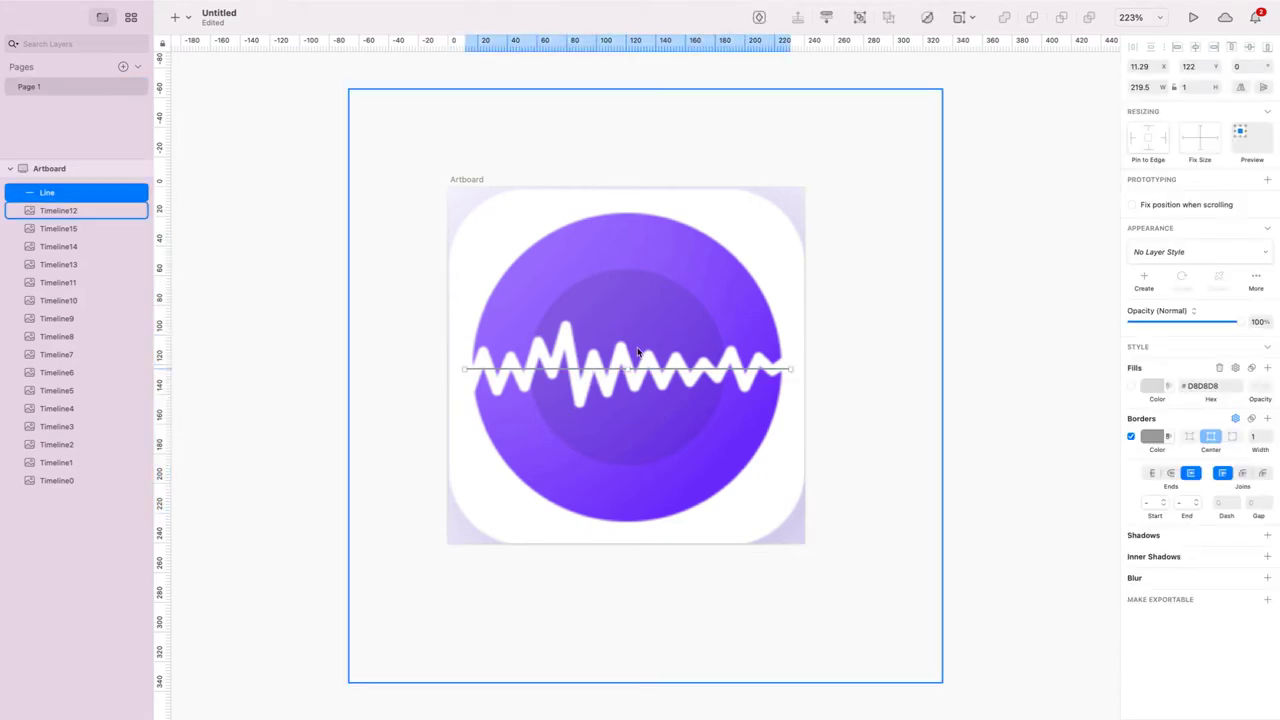
pyautogui.click(1152, 87)
pyautogui.write('220')
pyautogui.press('Tab')
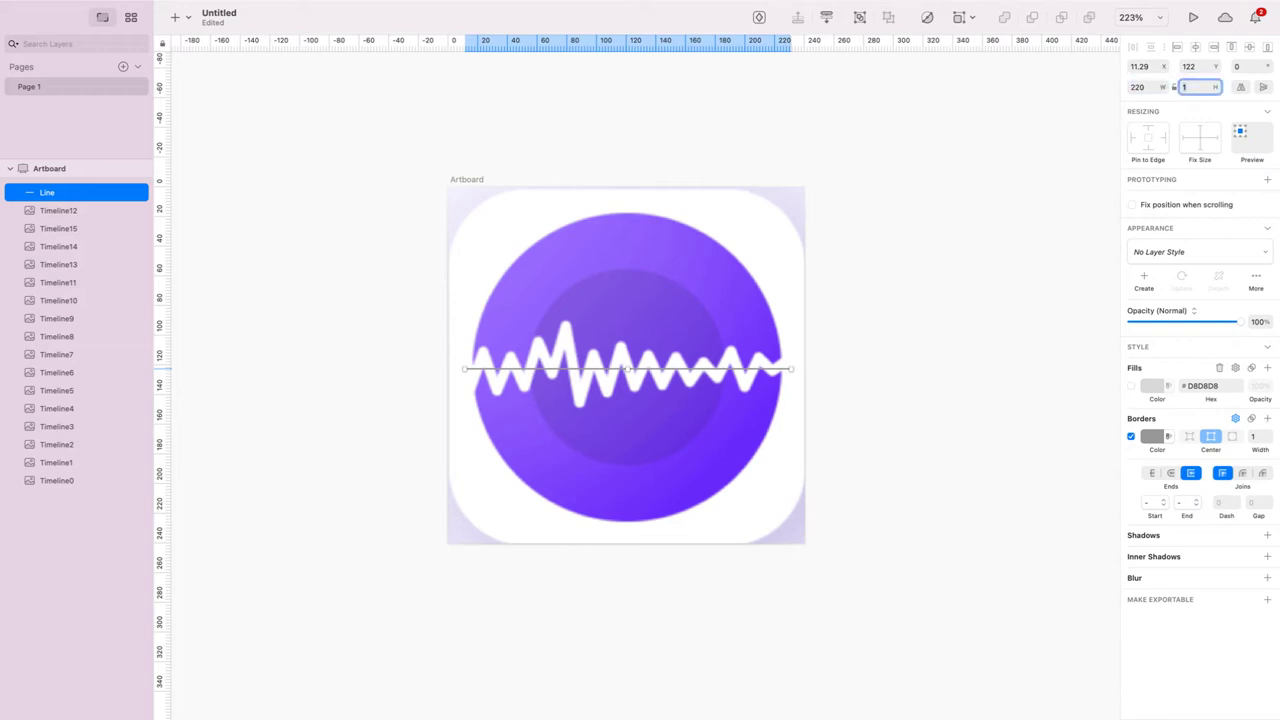
pyautogui.click(1141, 66)
pyautogui.write('10')
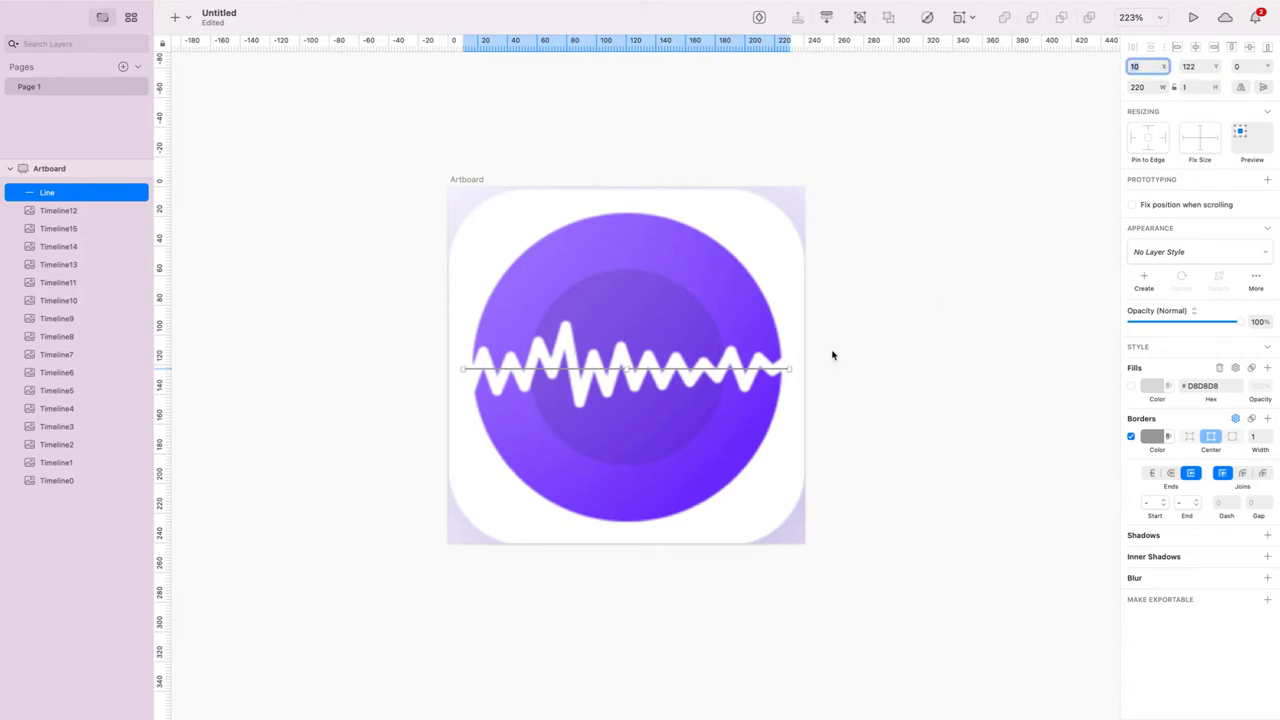
pyautogui.click(836, 414)
pyautogui.click(698, 371)
pyautogui.click(1205, 67)
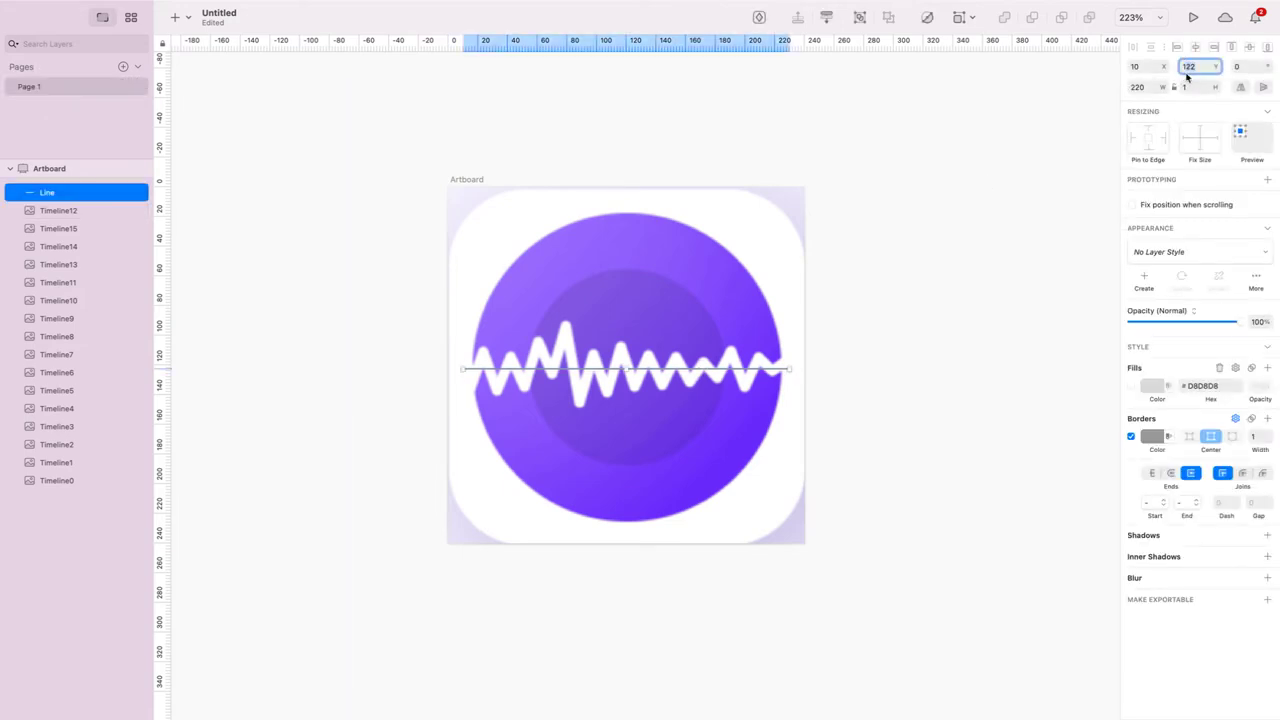
pyautogui.write('120')
pyautogui.press('Return')
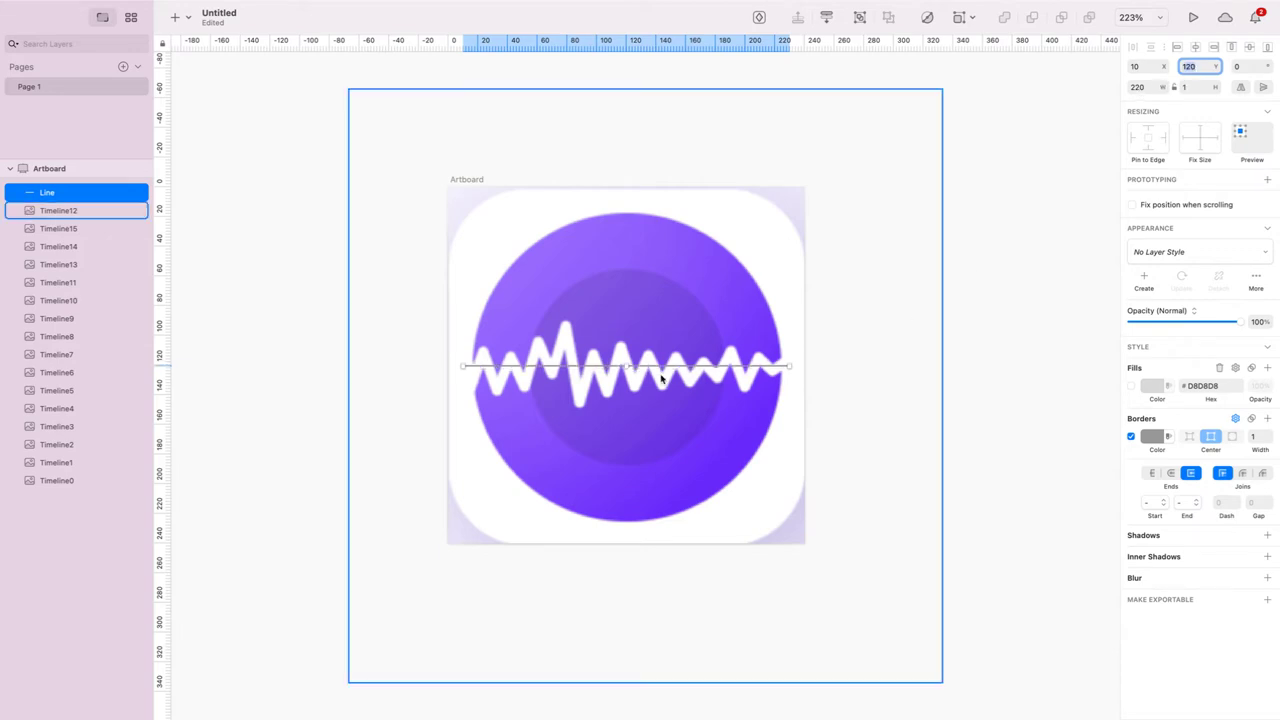
# - Distribute all of the line's anchor points evenly horizontally and change its border colour to flowRed
pyautogui.doubleClick(636, 370)
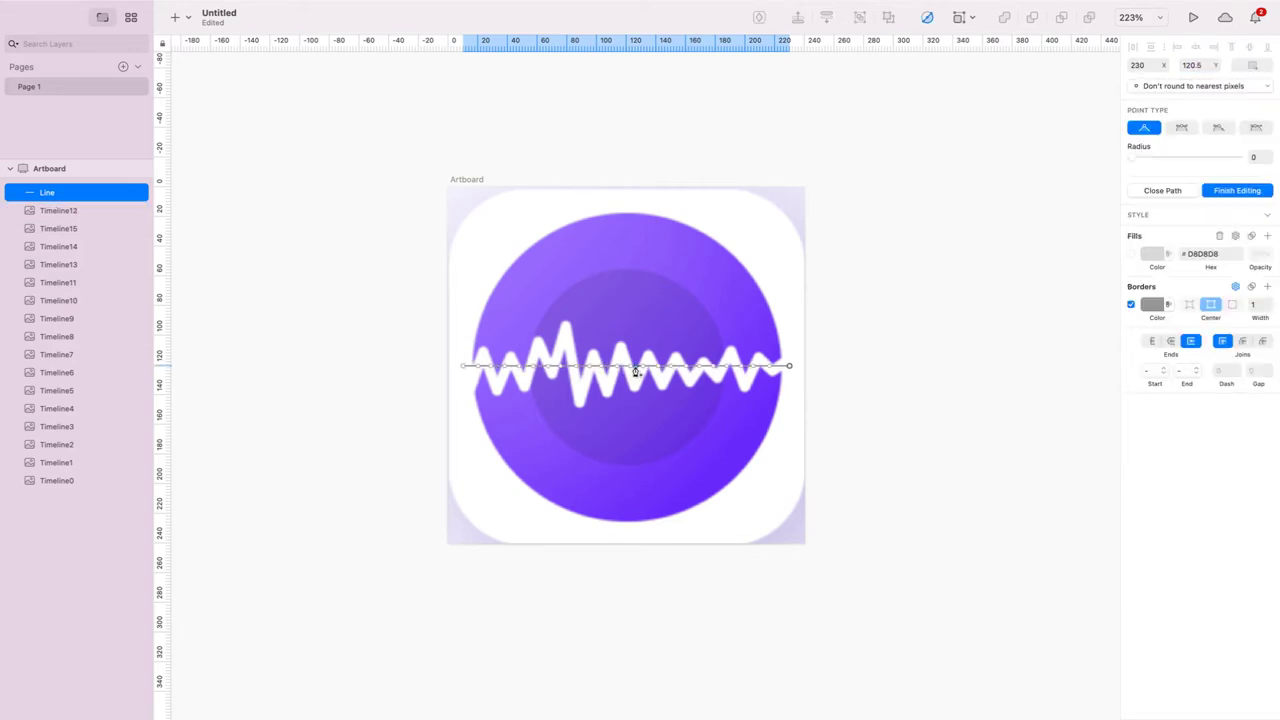
pyautogui.press('super+a')
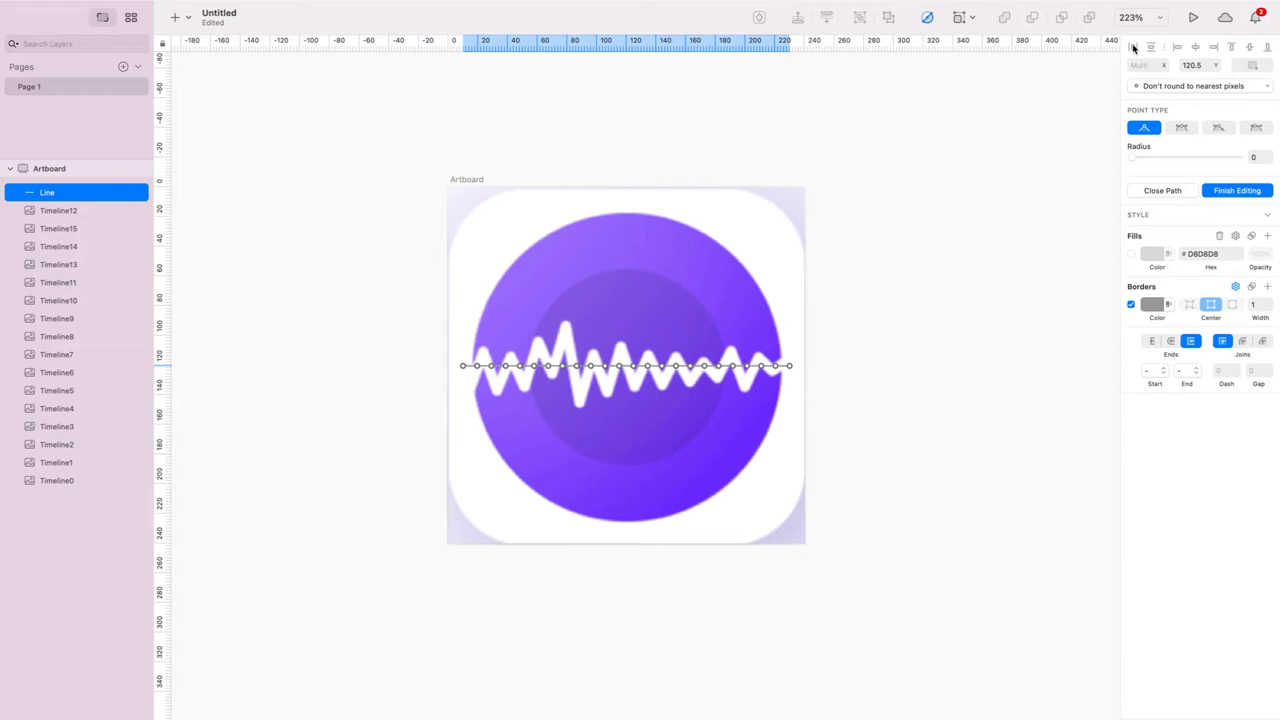
pyautogui.scroll(-1, 600, 160)
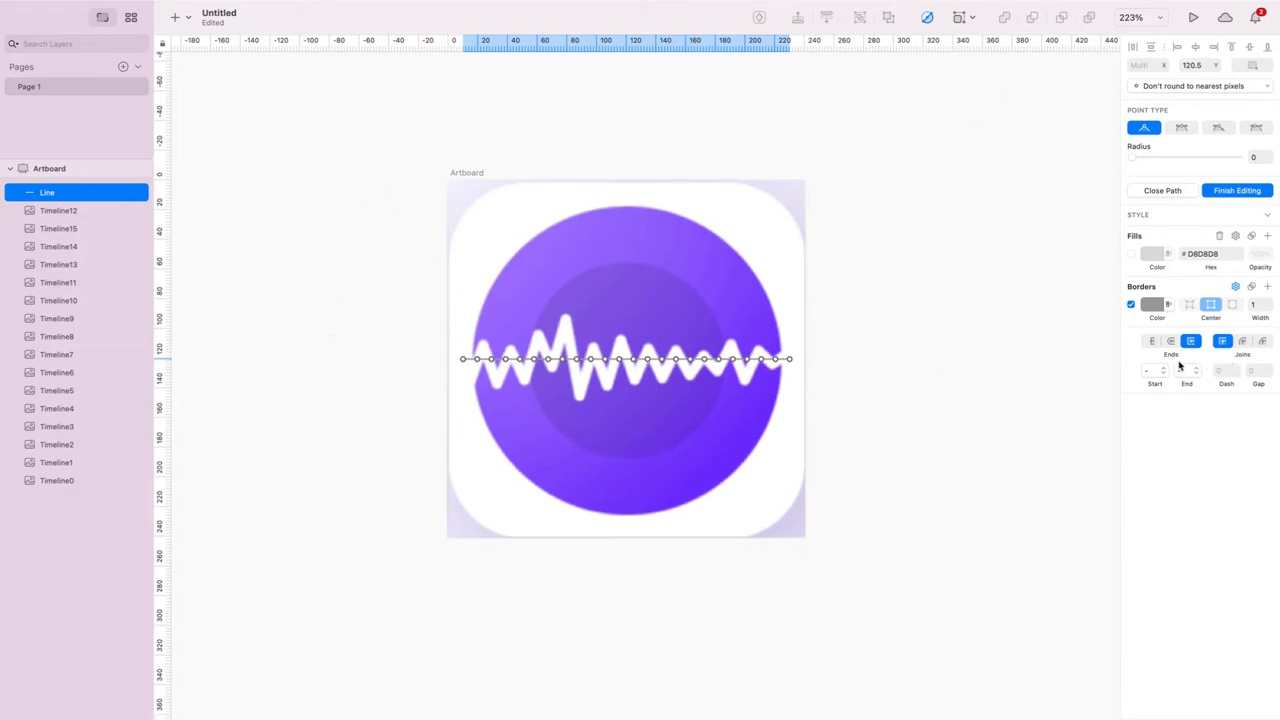
pyautogui.click(1152, 304)
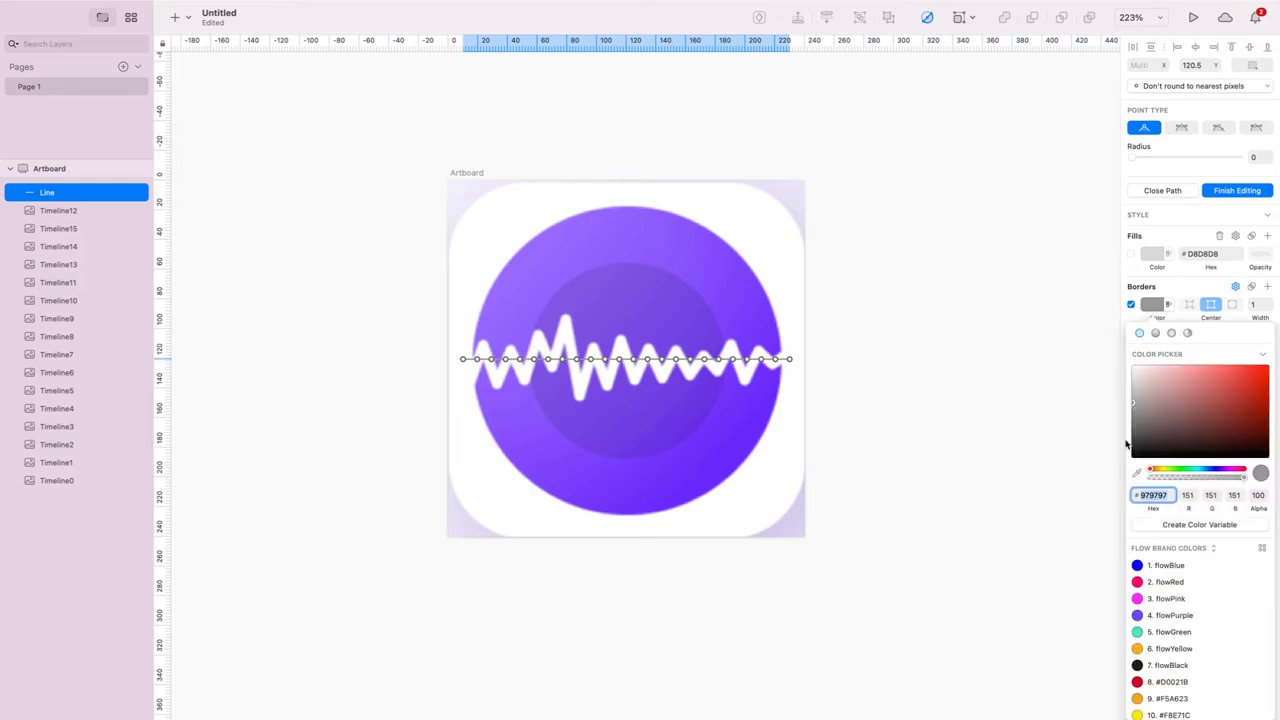
pyautogui.click(1138, 582)
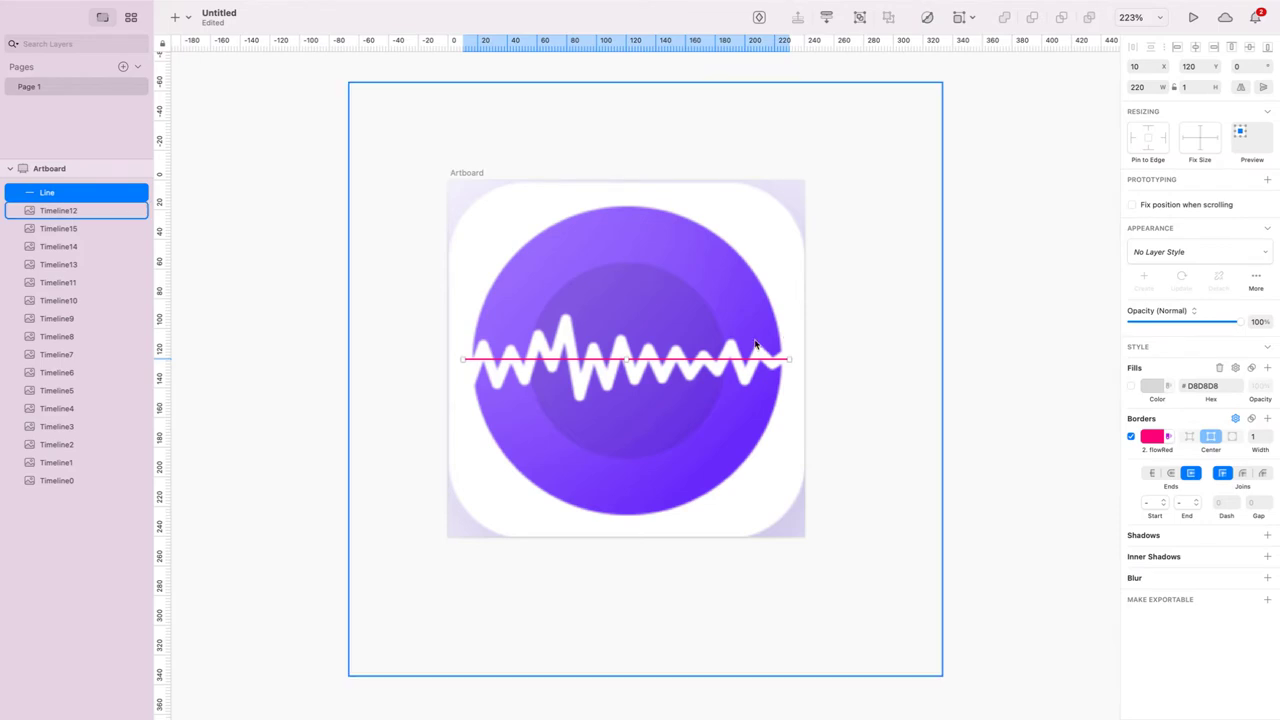
# - Try pulling the first alternate anchor points of the line down into a zigzag and undo those moves
pyautogui.doubleClick(495, 364)
pyautogui.moveTo(480, 364)
pyautogui.mouseDown()
pyautogui.moveTo(477, 377)
pyautogui.moveTo(491, 342)
pyautogui.moveTo(498, 380)
pyautogui.mouseUp()
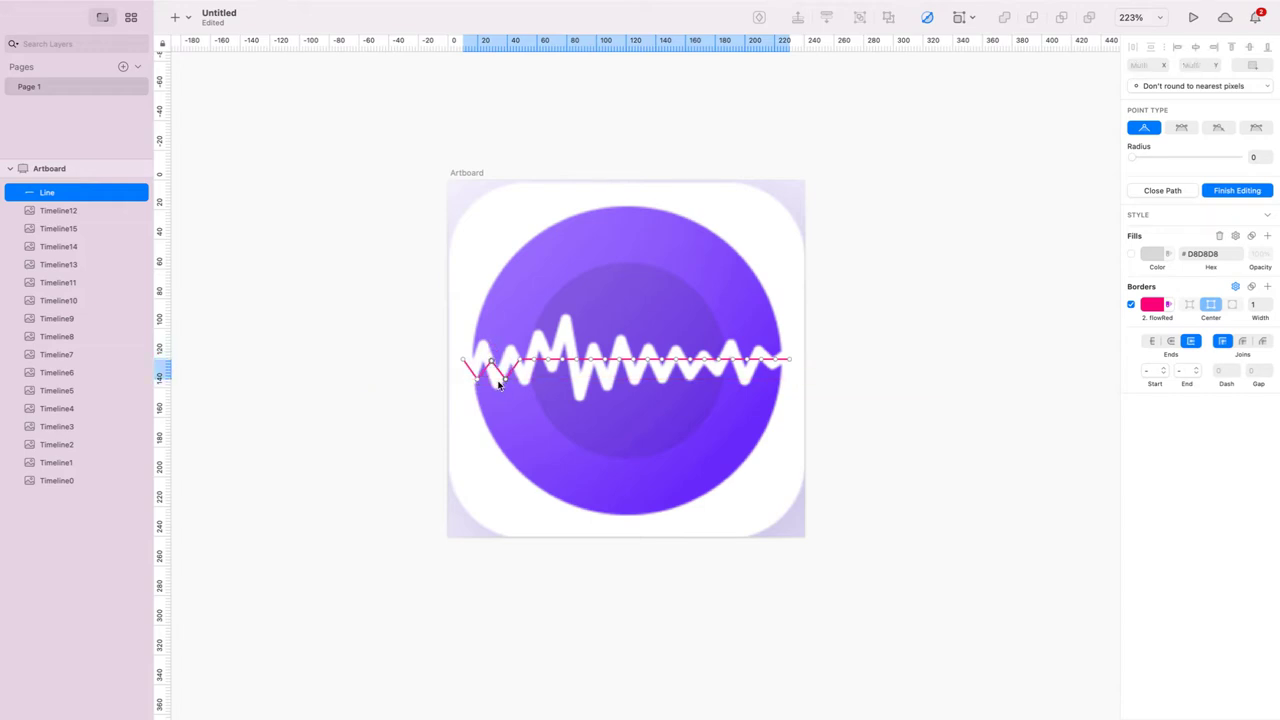
pyautogui.press('cmd+z')
pyautogui.press('cmd+z')
pyautogui.press('cmd+z')
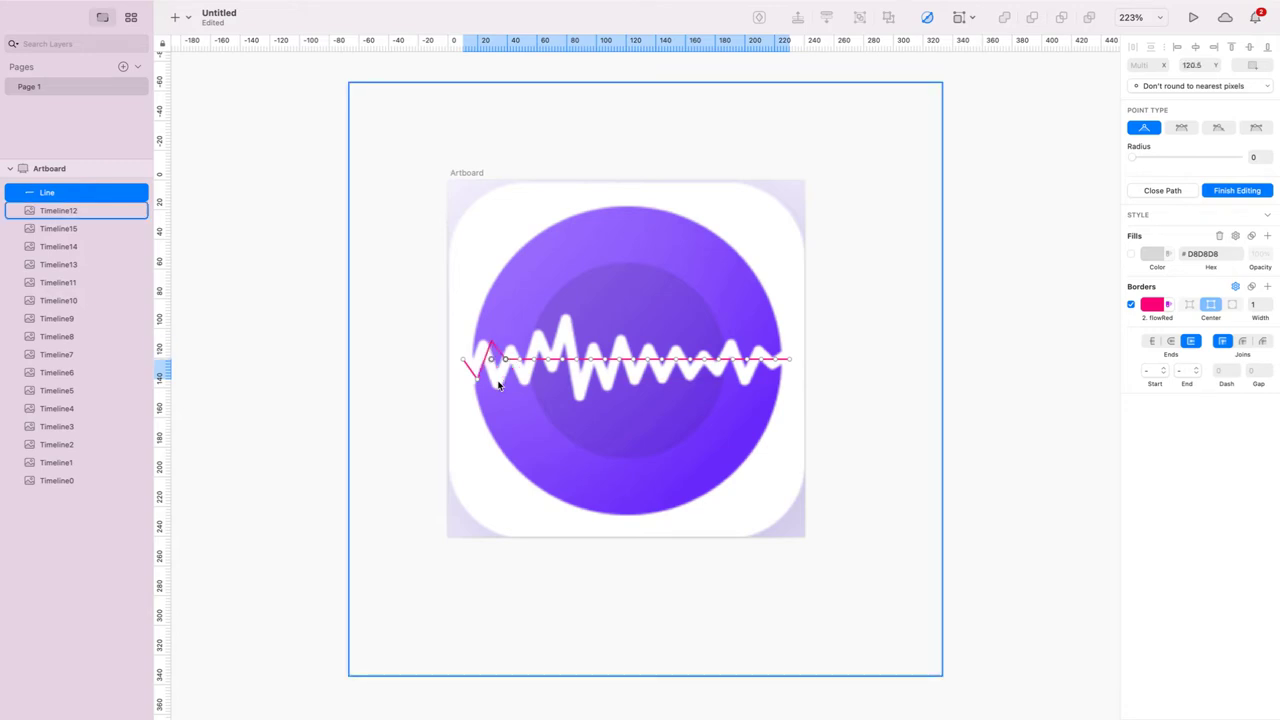
# - Move the line's end points inward to about X 14 and X 228 and distribute all anchor points evenly horizontally
pyautogui.moveTo(464, 360); pyautogui.dragTo(470, 363)
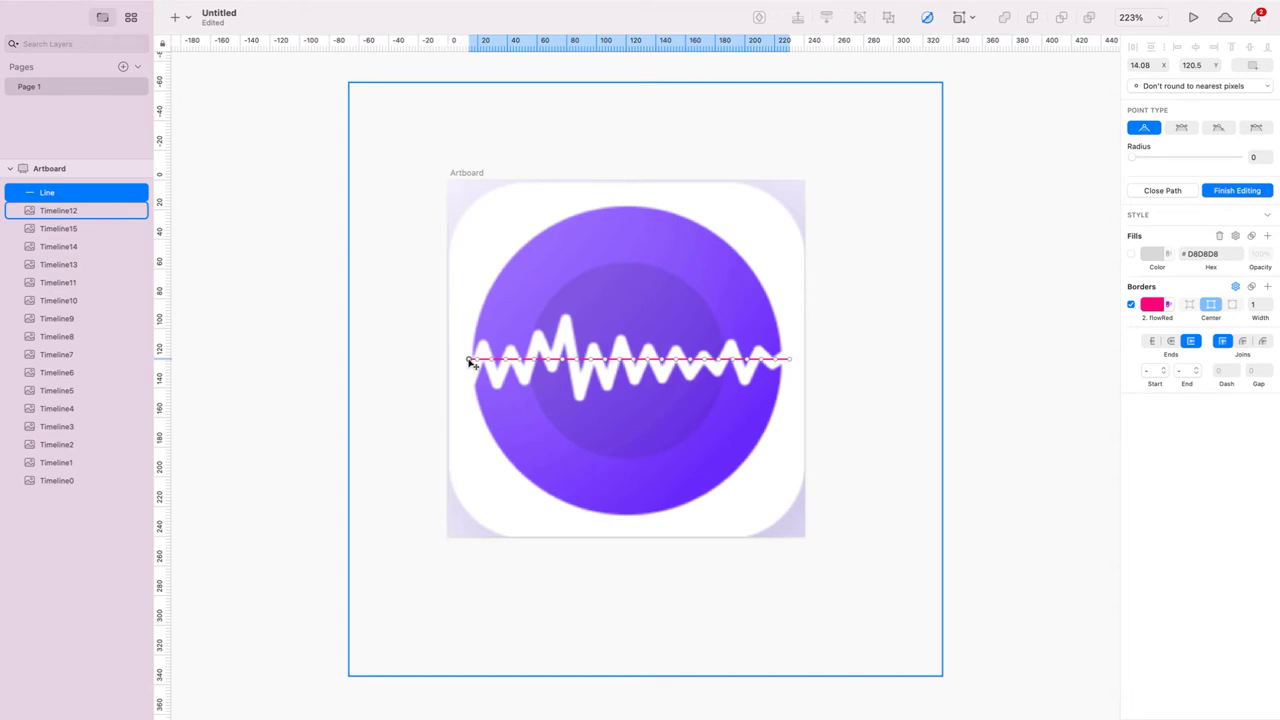
pyautogui.click(793, 362)
pyautogui.press('super+a')
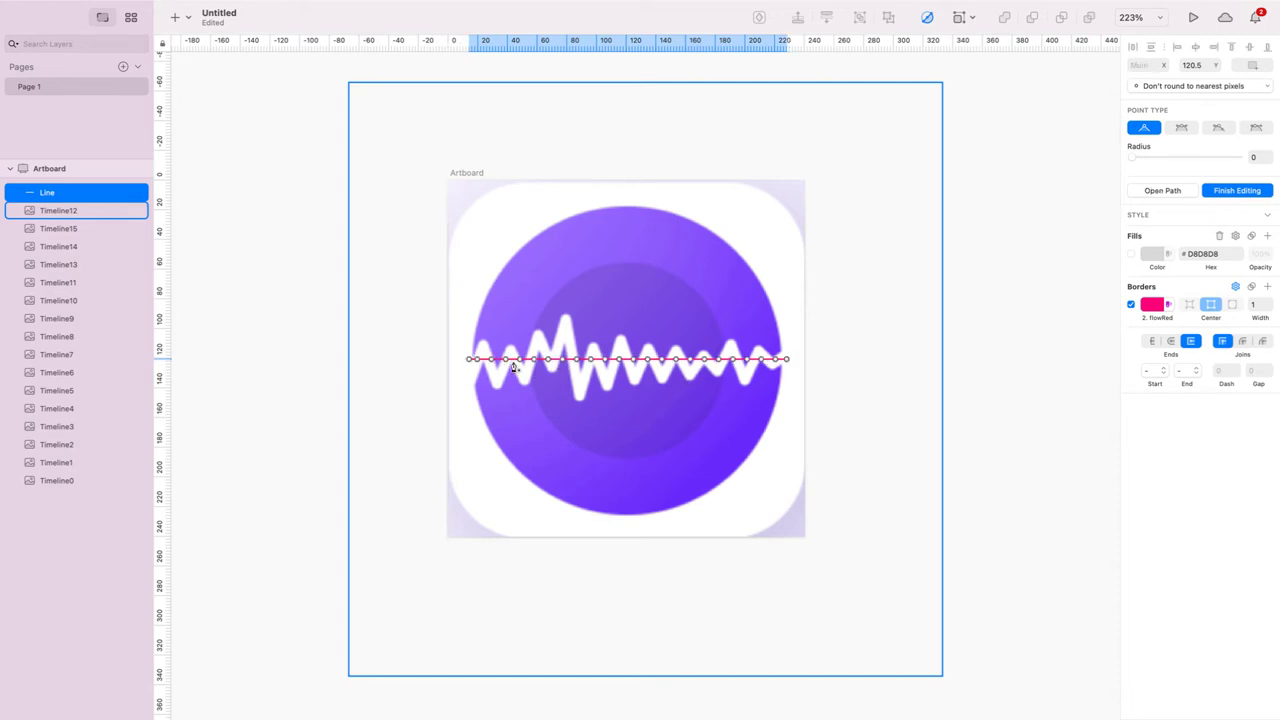
pyautogui.click(1134, 48)
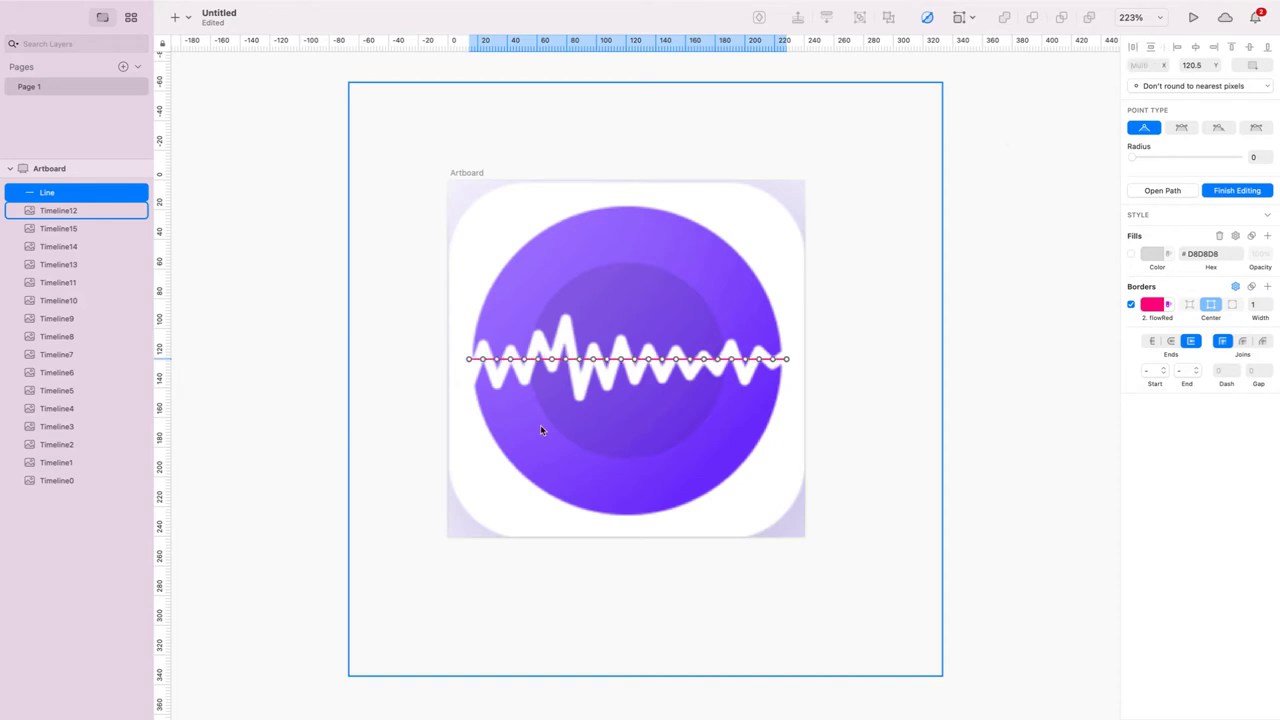
# - Try moving the line's second anchor point up to Y 113.08 and down to Y 128.15, and undo back past the even distribution
pyautogui.click(483, 359)
pyautogui.moveTo(483, 359); pyautogui.dragTo(483, 352)
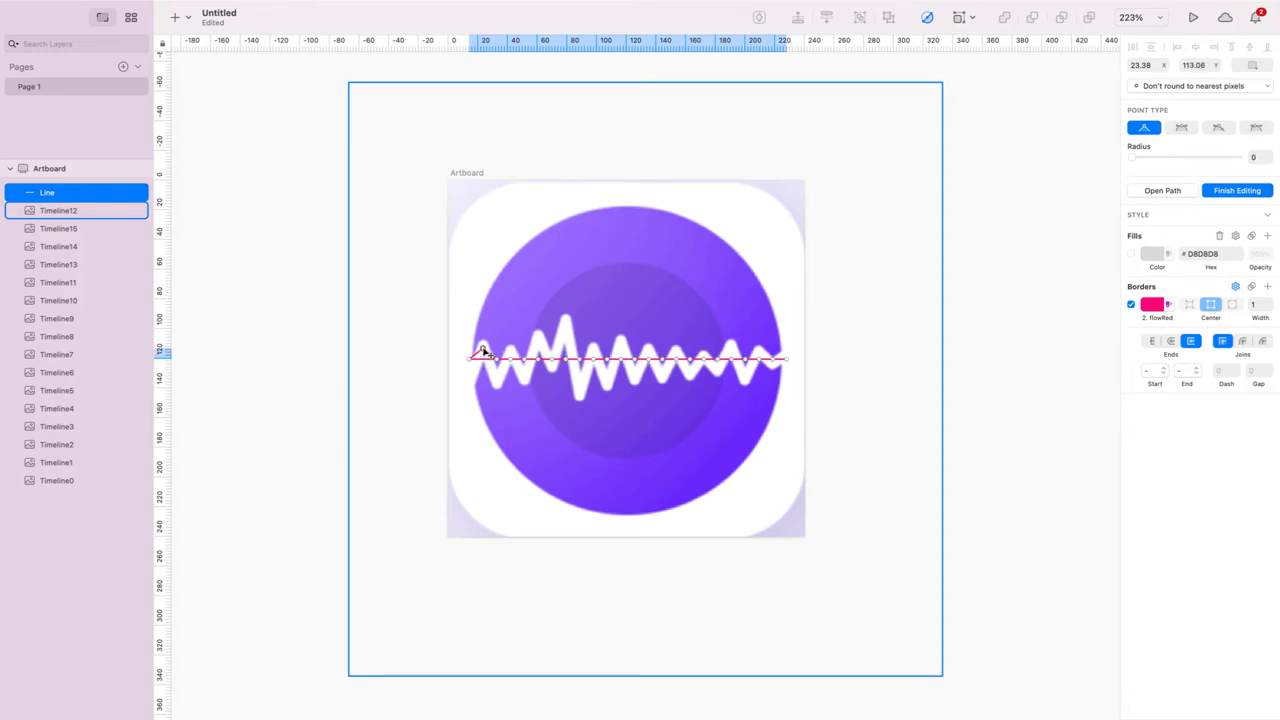
pyautogui.press('super+z')
pyautogui.moveTo(484, 361); pyautogui.dragTo(485, 373)
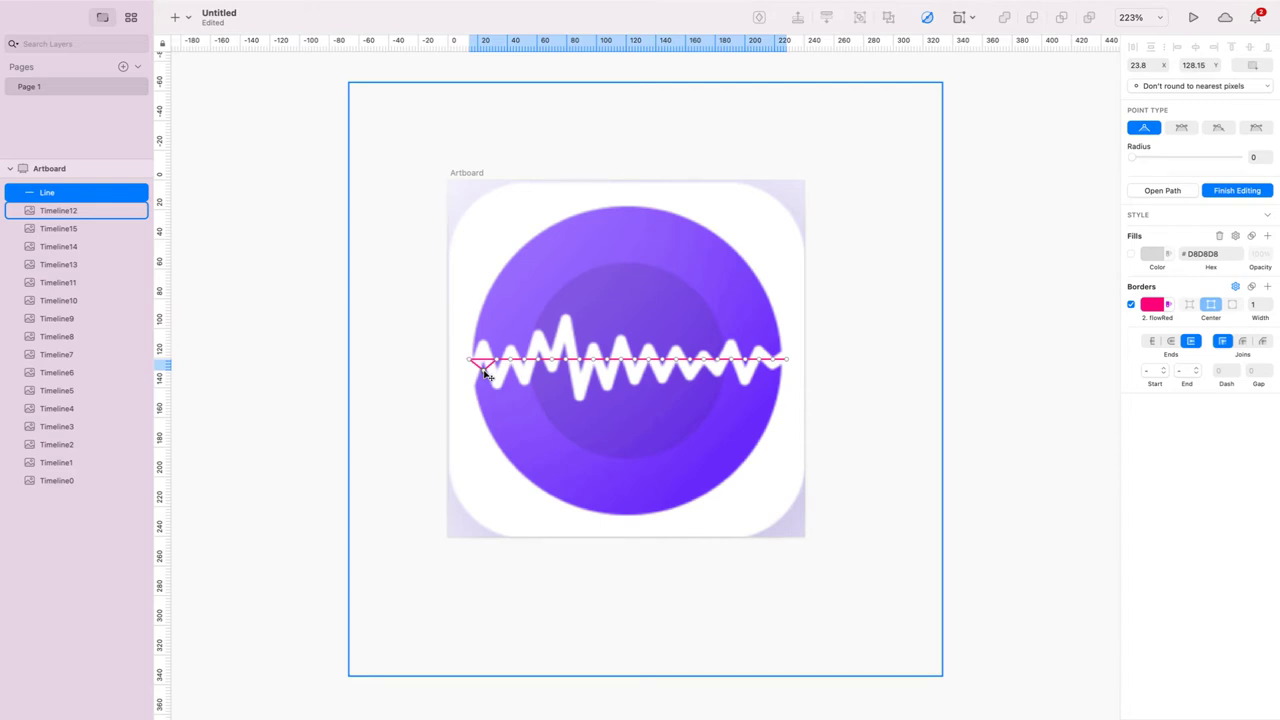
pyautogui.press('super+z')
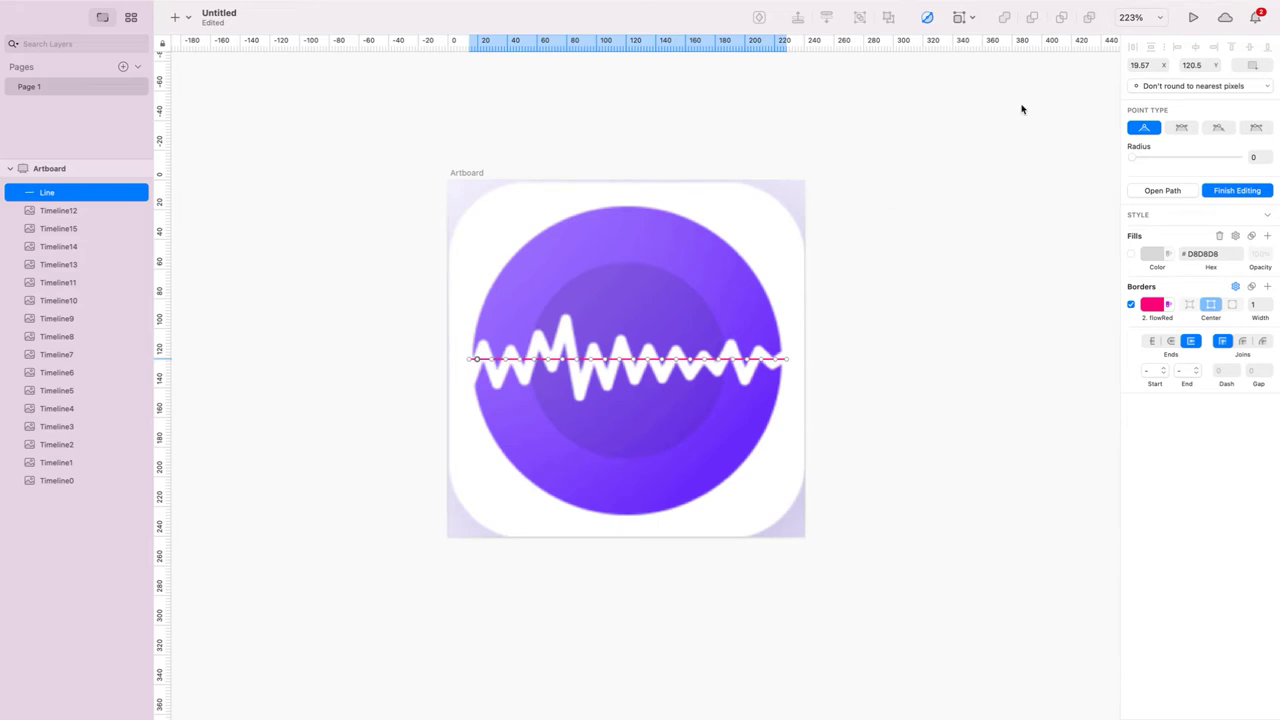
# - Open the line's closed path so its two end points are separate
pyautogui.click(995, 135)
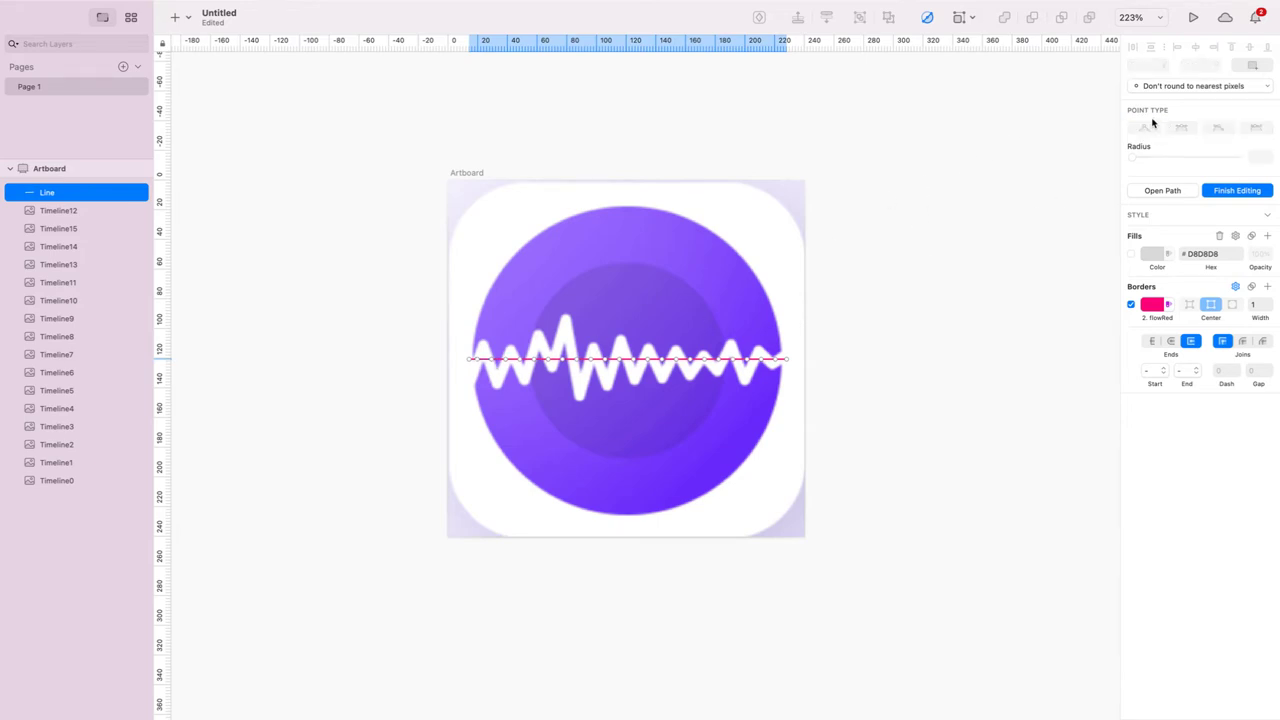
pyautogui.click(1152, 190)
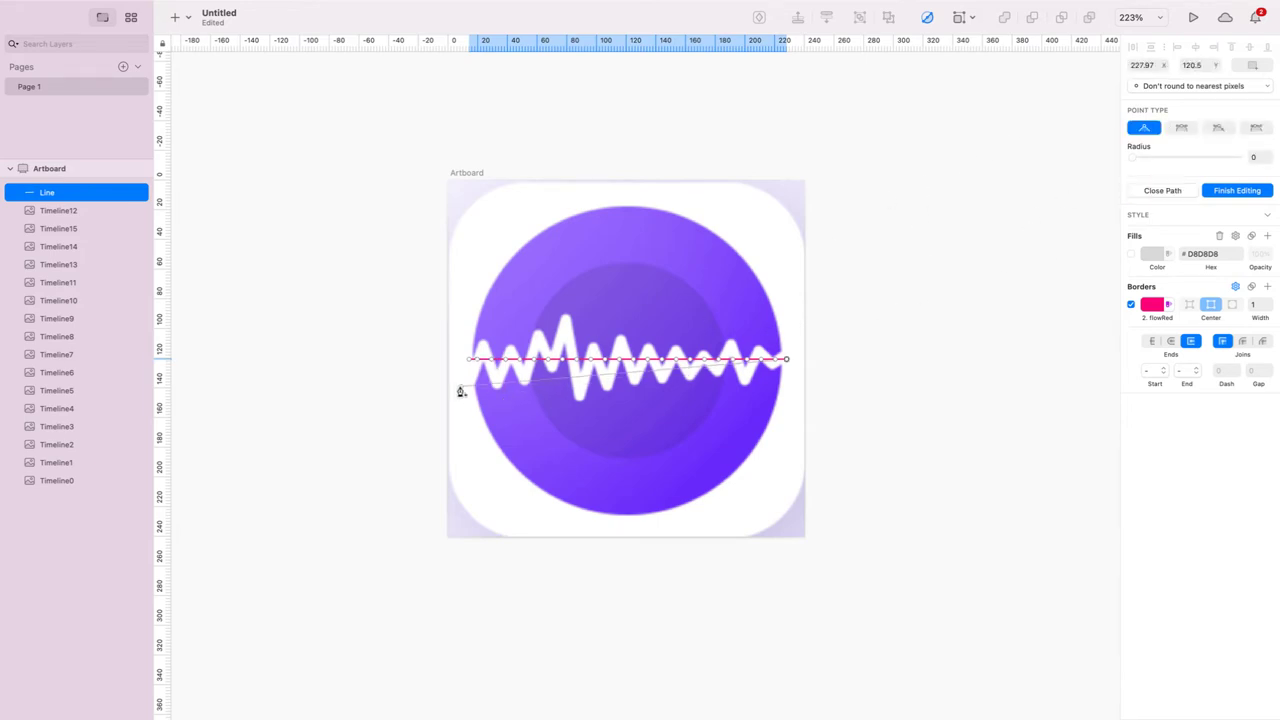
# - Distribute the line's anchor points evenly horizontally and shape its first two onto the waveform, with the start point at Y 134
pyautogui.click(458, 385)
pyautogui.press('super+a')
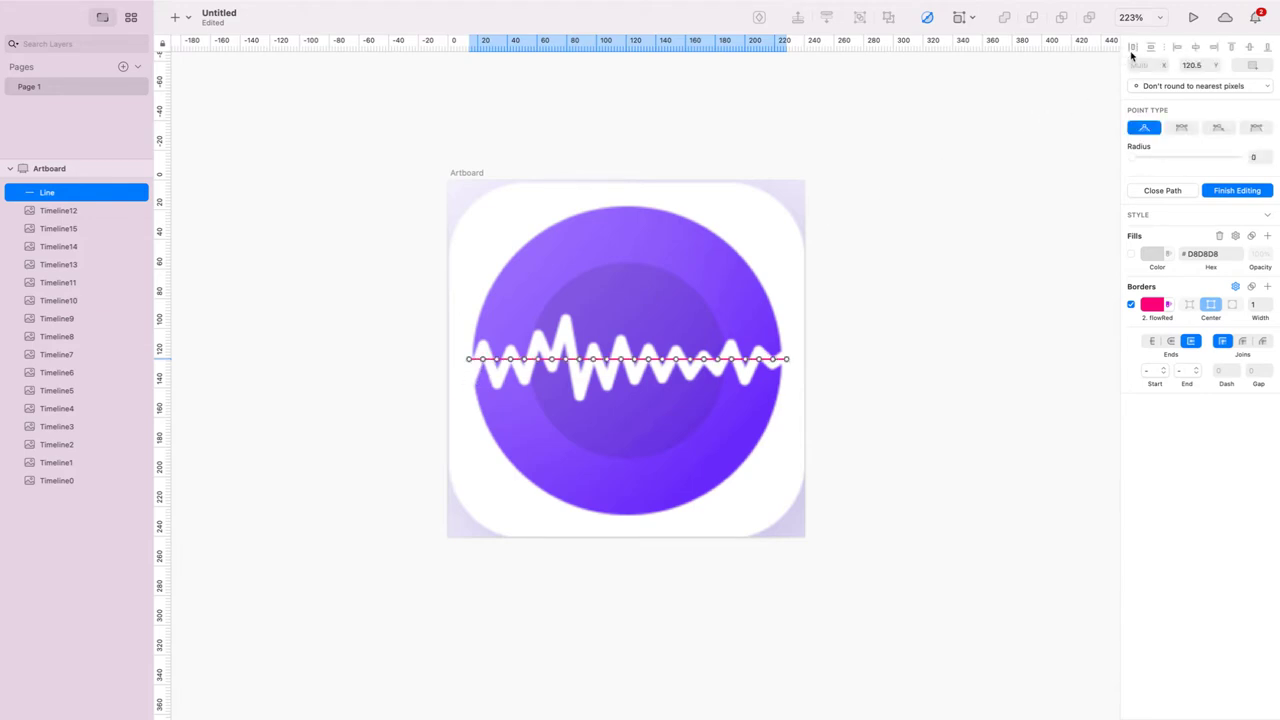
pyautogui.click(486, 362)
pyautogui.click(486, 362)
pyautogui.moveTo(484, 361)
pyautogui.mouseDown()
pyautogui.moveTo(483, 348)
pyautogui.moveTo(472, 379)
pyautogui.mouseUp()
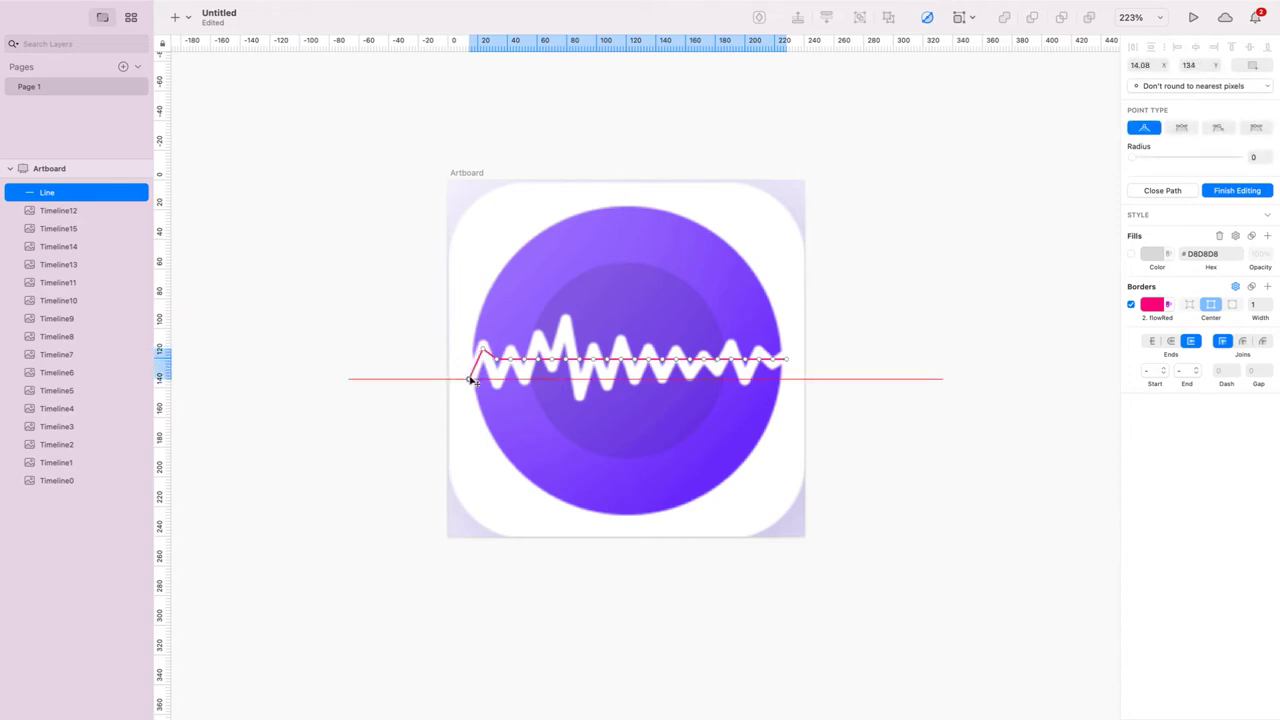
# - Move the line's anchor points from the third one up to about X 144 onto the waveform's peaks and valleys
pyautogui.moveTo(499, 361); pyautogui.dragTo(497, 378)
pyautogui.click(510, 360)
pyautogui.moveTo(526, 362)
pyautogui.mouseDown()
pyautogui.moveTo(524, 378)
pyautogui.moveTo(541, 343)
pyautogui.mouseUp()
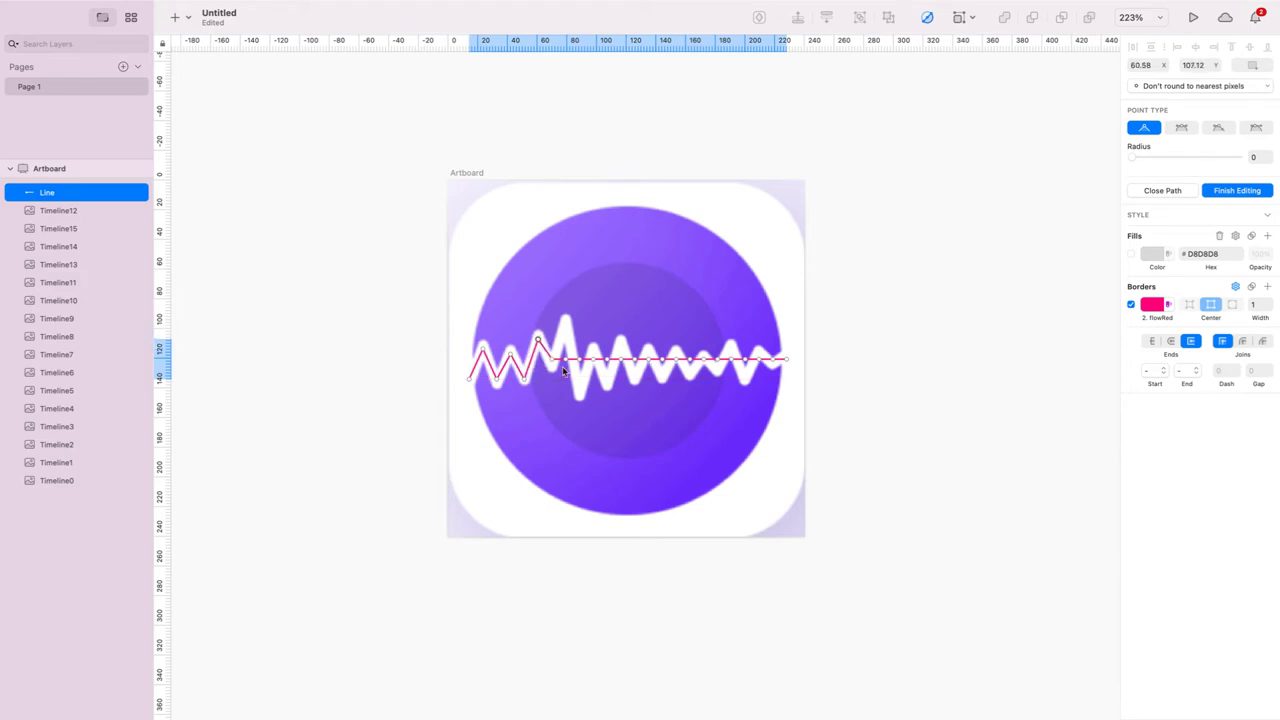
pyautogui.moveTo(553, 363); pyautogui.dragTo(579, 389)
pyautogui.click(594, 357)
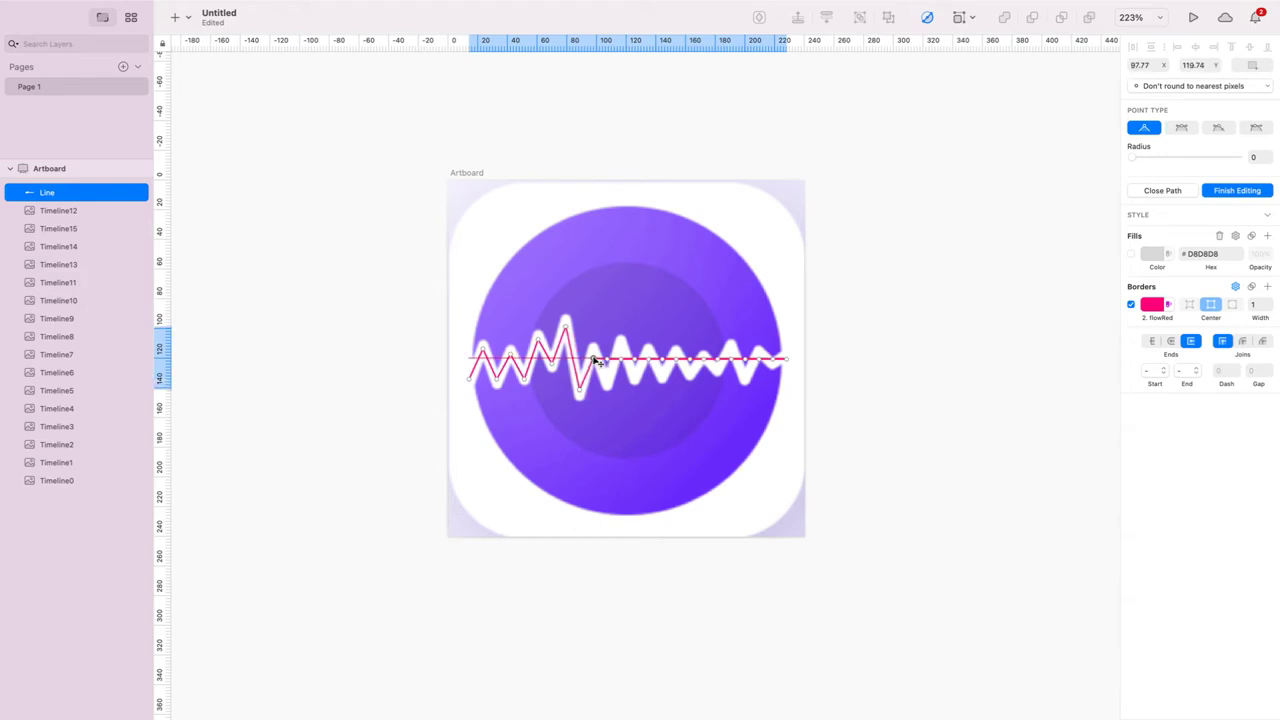
pyautogui.moveTo(607, 360); pyautogui.dragTo(664, 375)
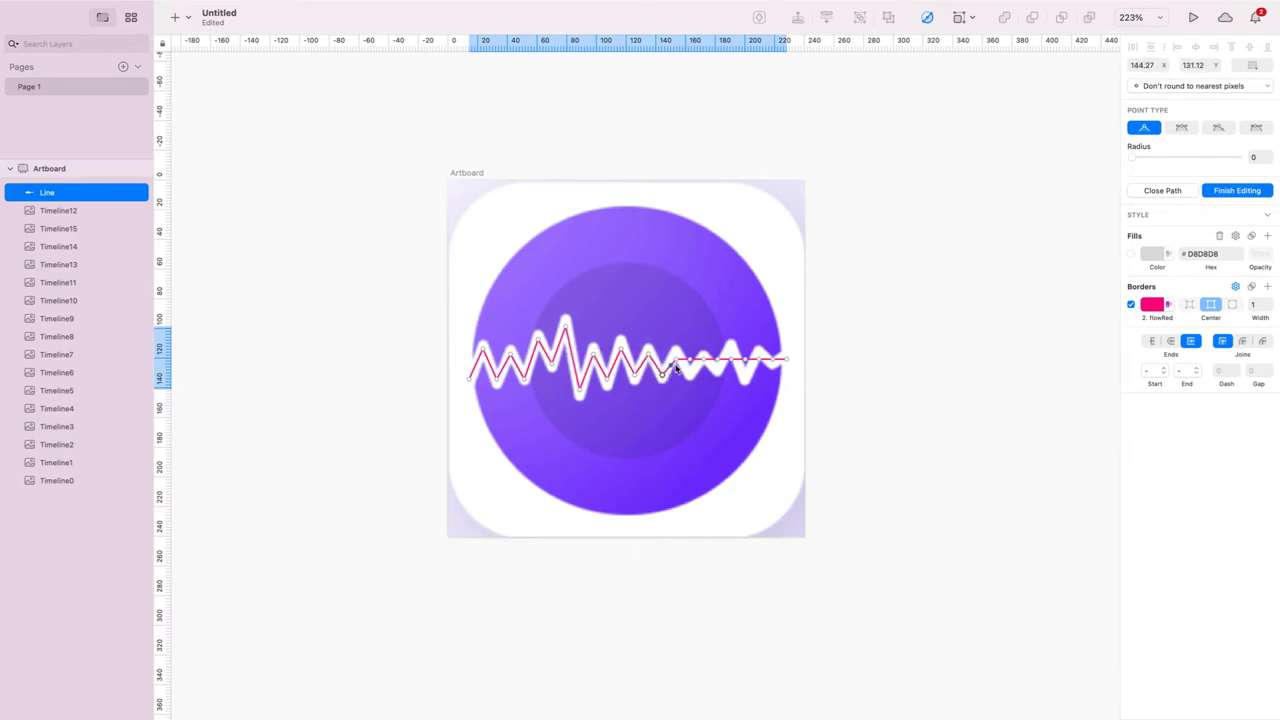
# - Move the line's remaining anchor points beyond about X 144 onto the waveform up to its end point and finish editing the path
pyautogui.click(679, 359)
pyautogui.moveTo(692, 360); pyautogui.dragTo(692, 376)
pyautogui.click(706, 360)
pyautogui.moveTo(719, 360)
pyautogui.mouseDown()
pyautogui.moveTo(717, 373)
pyautogui.moveTo(731, 345)
pyautogui.mouseUp()
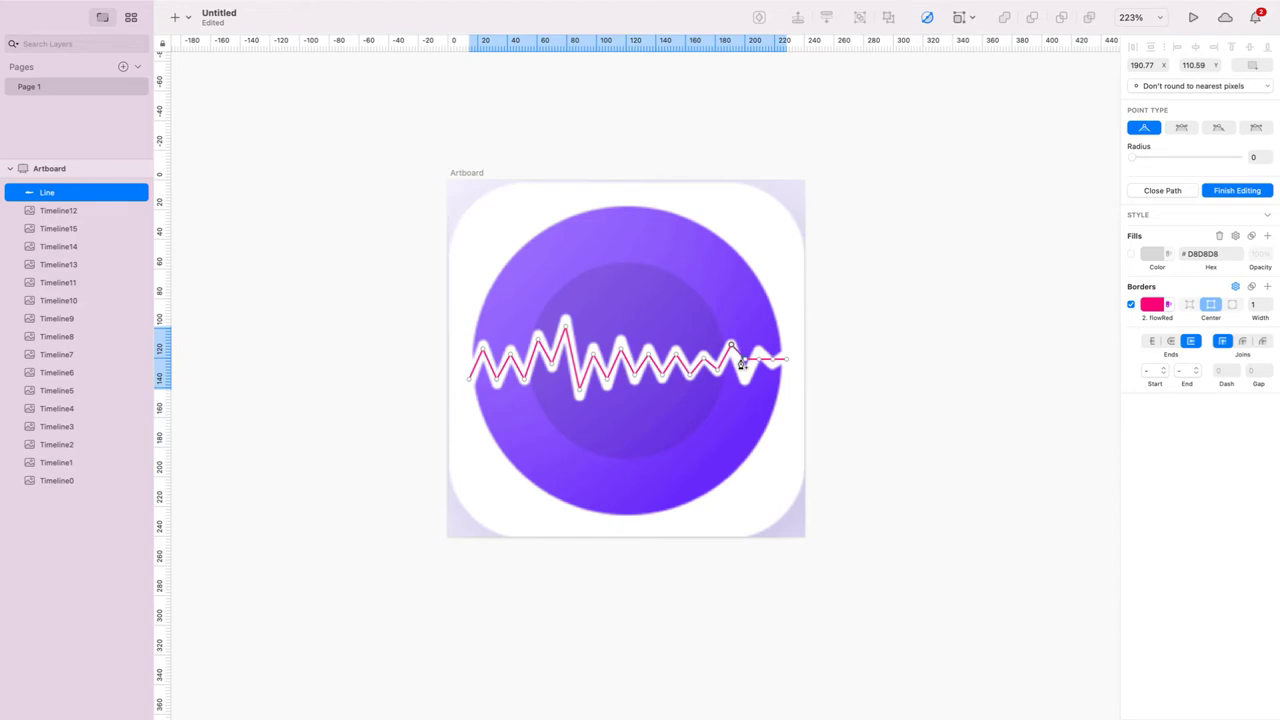
pyautogui.click(748, 362)
pyautogui.click(760, 357)
pyautogui.moveTo(776, 364)
pyautogui.mouseDown()
pyautogui.moveTo(792, 364)
pyautogui.moveTo(786, 354)
pyautogui.mouseUp()
pyautogui.click(760, 355)
pyautogui.press('Down')
pyautogui.press('Escape')
pyautogui.press('Escape')
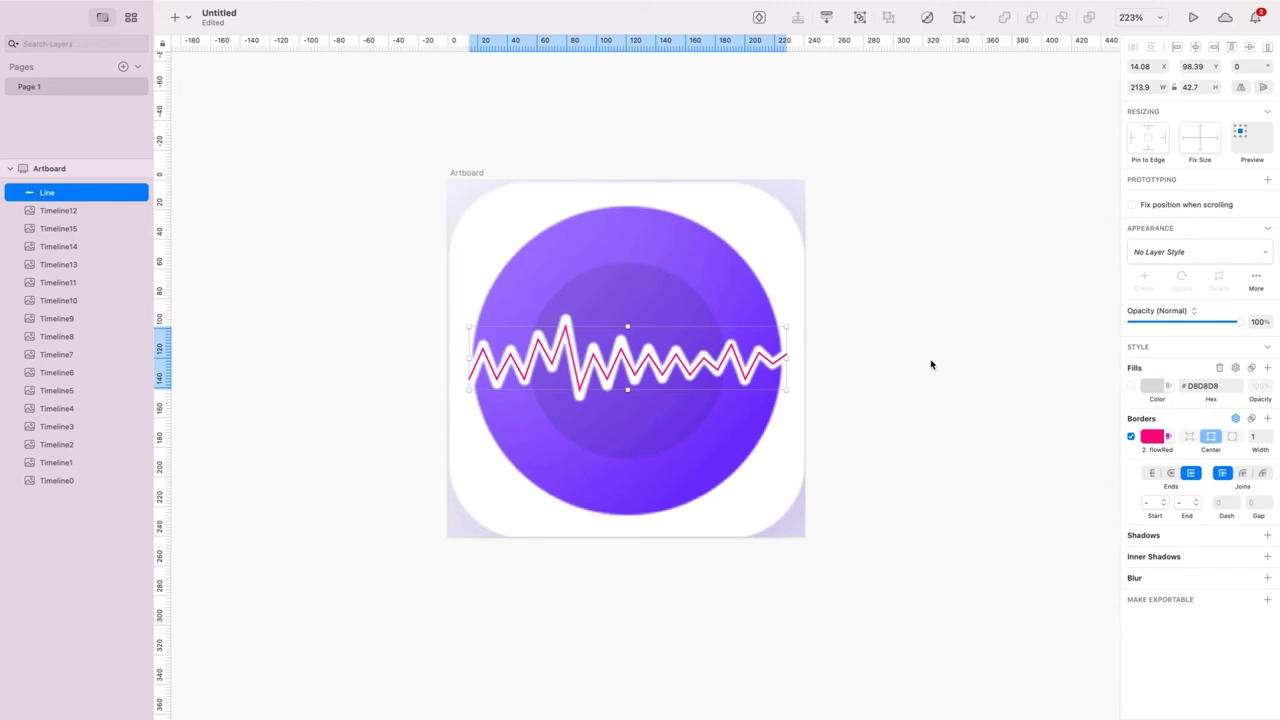
# - Duplicate the artboard beside the original at X 654 and hide the Timeline12 image in the copy
pyautogui.moveTo(455, 183); pyautogui.dragTo(874, 178)
pyautogui.hscroll(2, 876, 185)
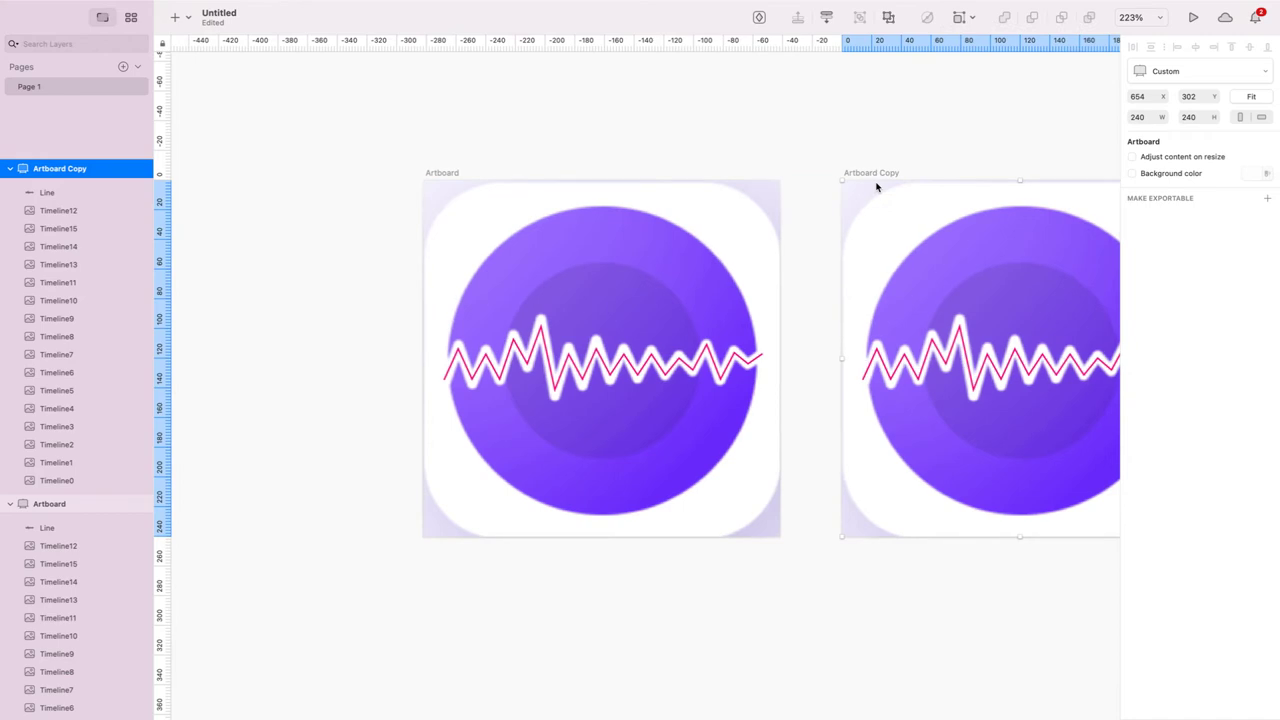
pyautogui.hscroll(6, 876, 185)
pyautogui.scroll(-3, 89, 234)
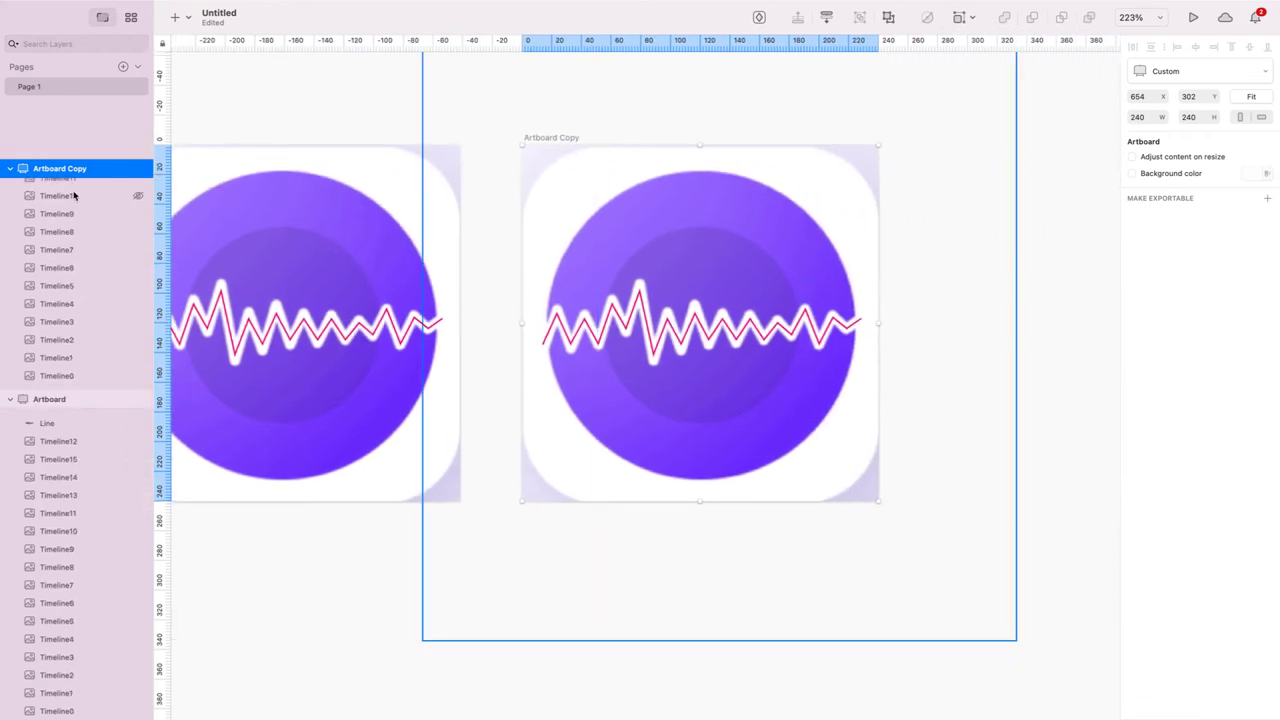
pyautogui.scroll(3, 78, 200)
pyautogui.click(138, 211)
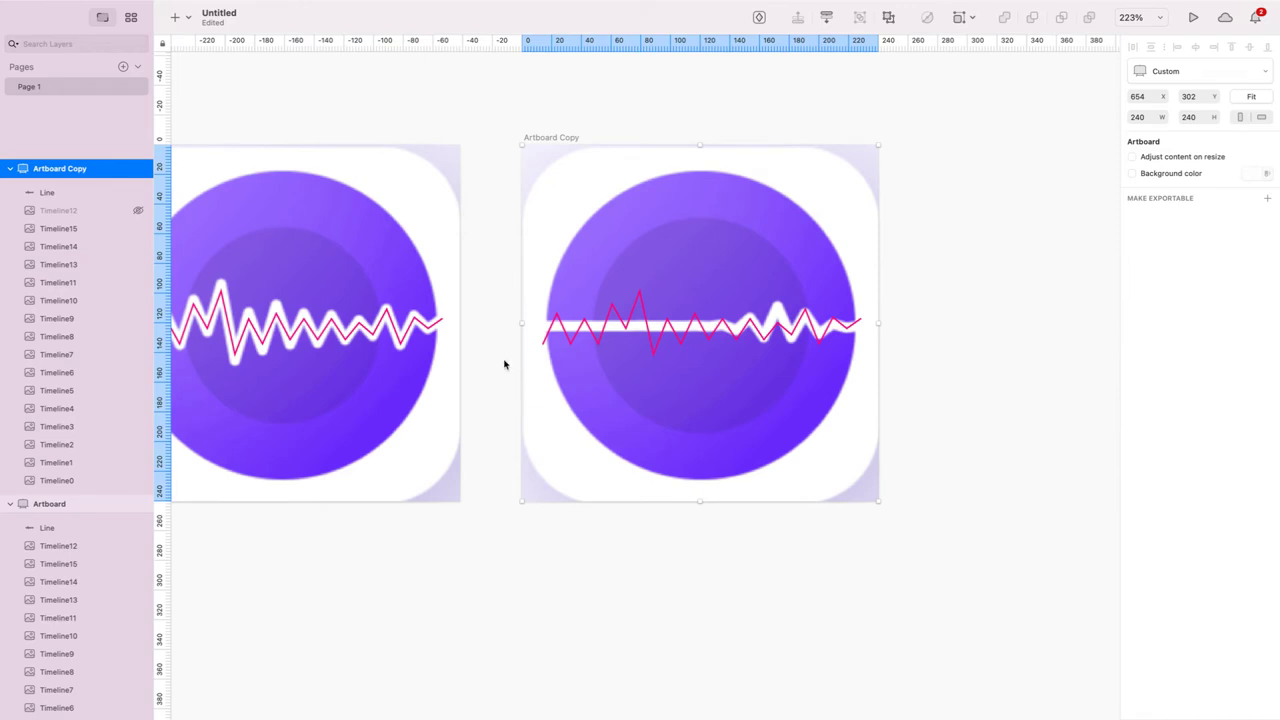
# - Align the copied line's anchor points from the start to about X 153 into a straight run at Y 122
pyautogui.doubleClick(644, 320)
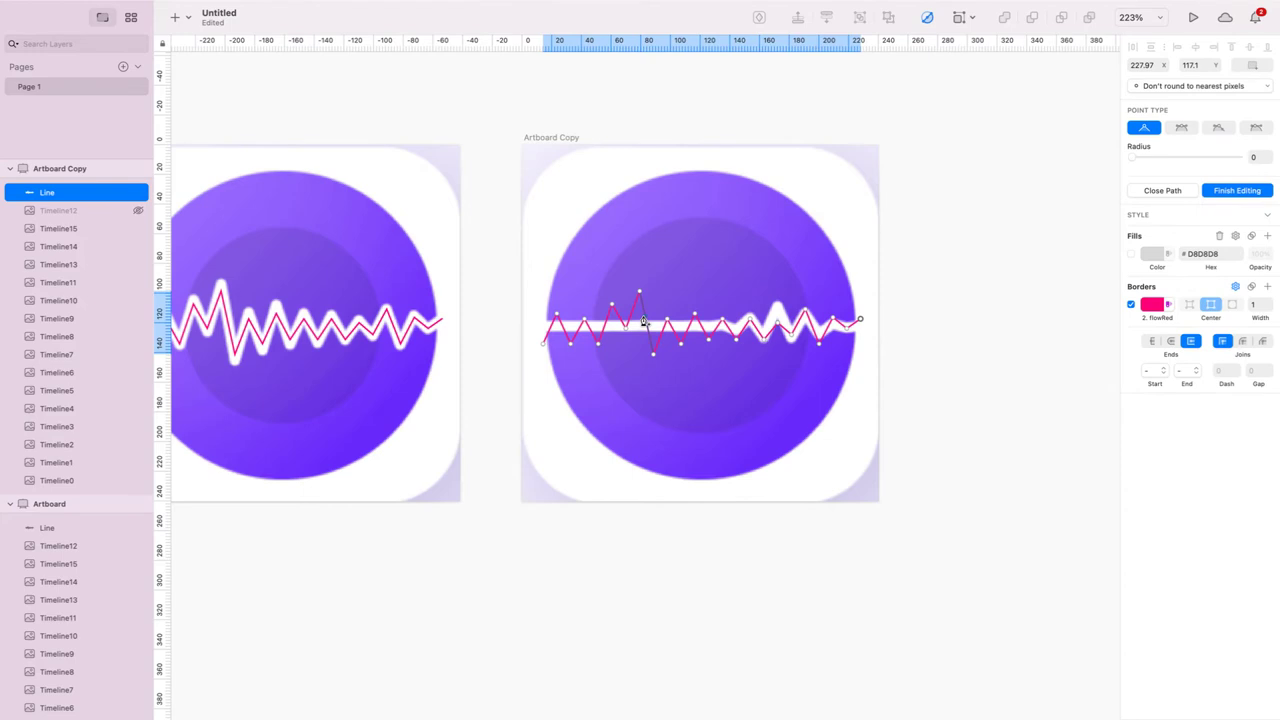
pyautogui.moveTo(552, 287); pyautogui.dragTo(756, 379)
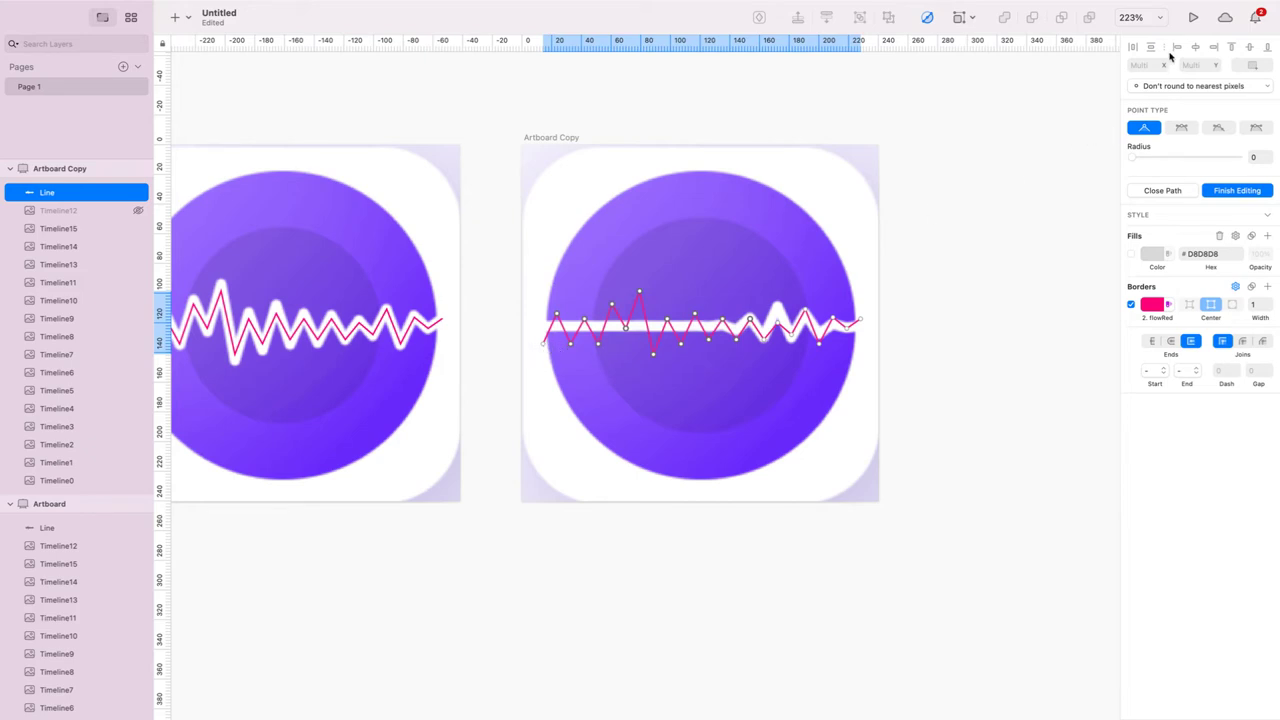
pyautogui.click(1266, 52)
pyautogui.keyDown('shift'); pyautogui.click(544, 345); pyautogui.keyUp('shift')
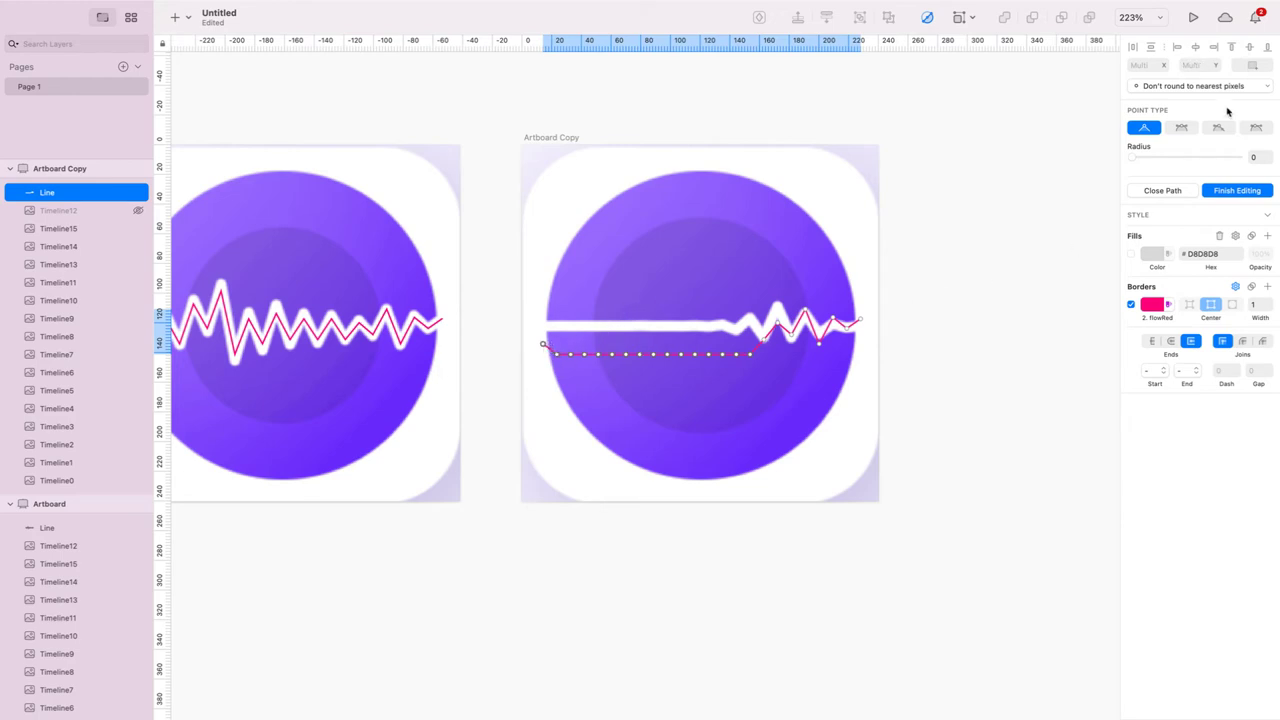
pyautogui.click(1231, 47)
pyautogui.hotkey('shift', 'Up')
pyautogui.press('Up')
pyautogui.press('Up')
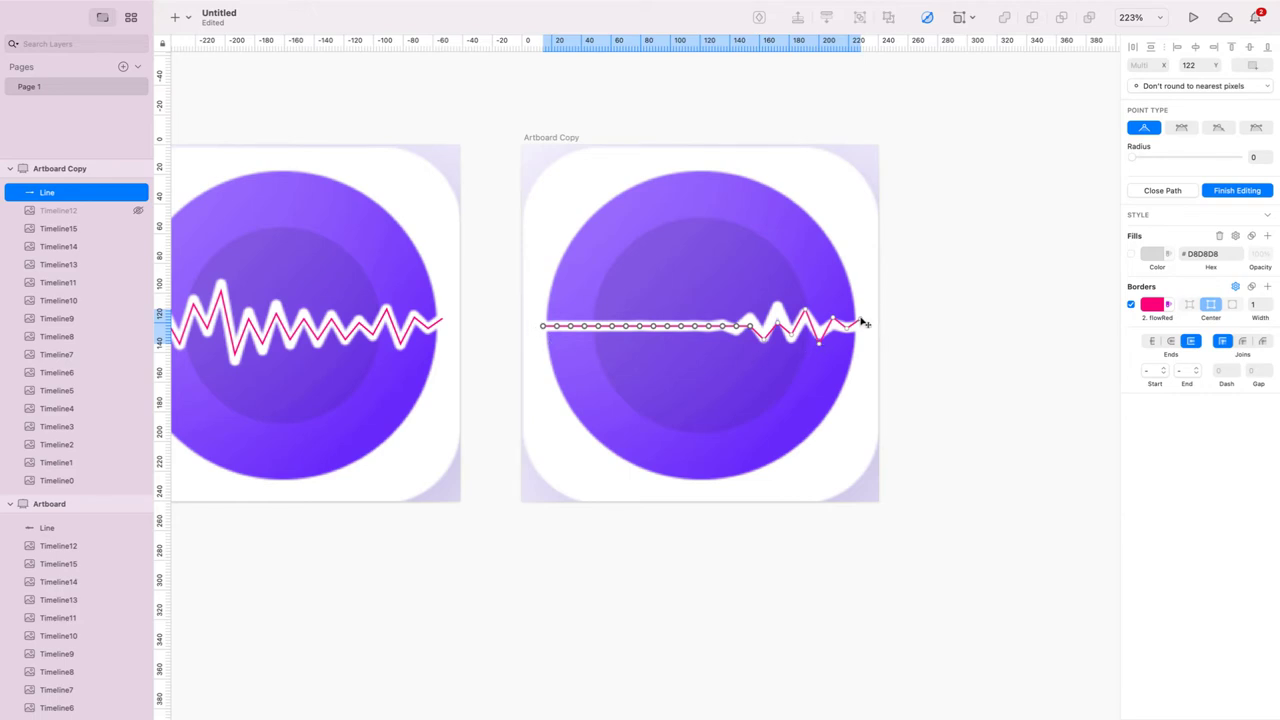
# - Move the copied line's anchor points between about X 116 and X 163 onto the frame's small zigzags
pyautogui.click(694, 327)
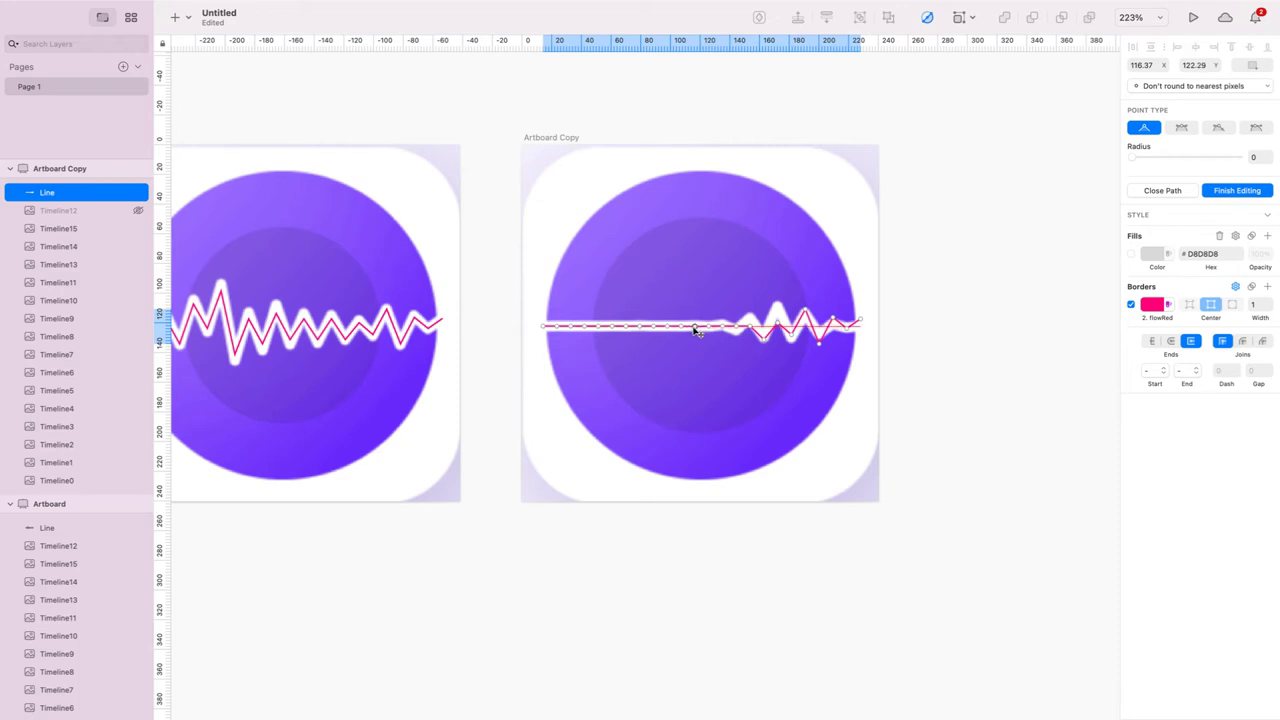
pyautogui.moveTo(694, 327); pyautogui.dragTo(712, 334)
pyautogui.click(692, 329)
pyautogui.click(726, 328)
pyautogui.click(736, 337)
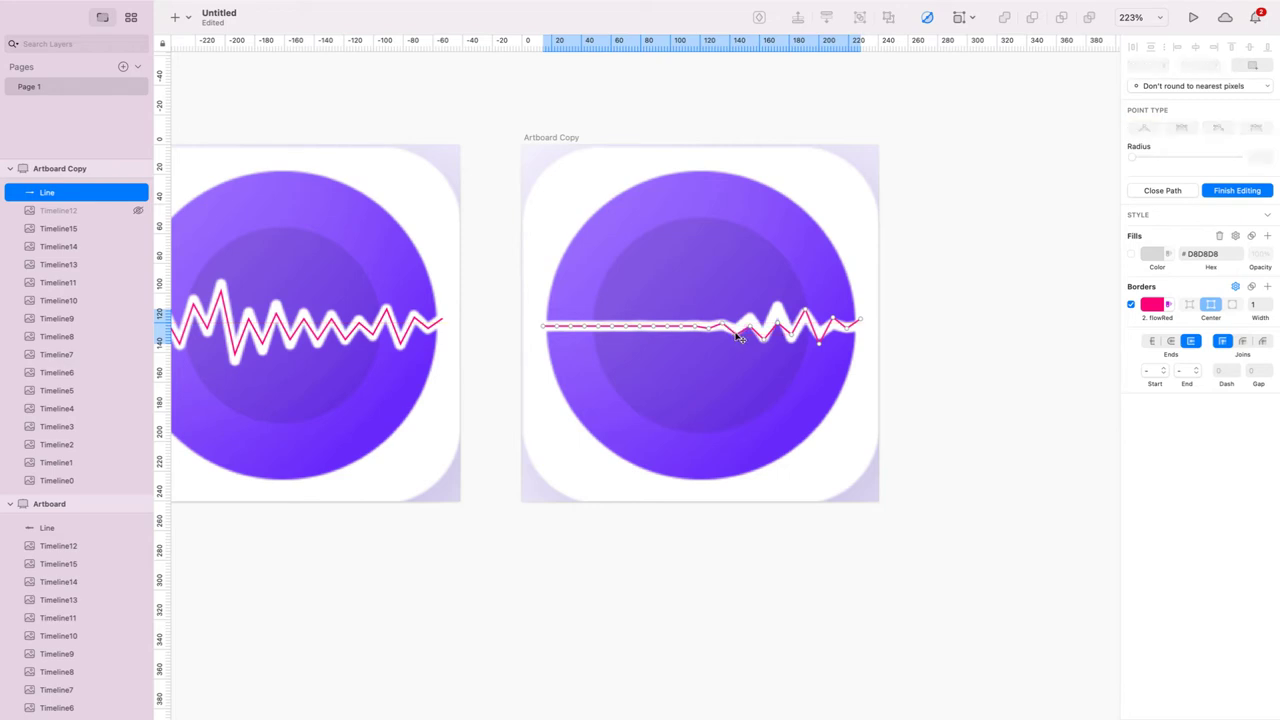
pyautogui.click(738, 335)
pyautogui.moveTo(750, 328); pyautogui.dragTo(752, 322)
pyautogui.click(765, 336)
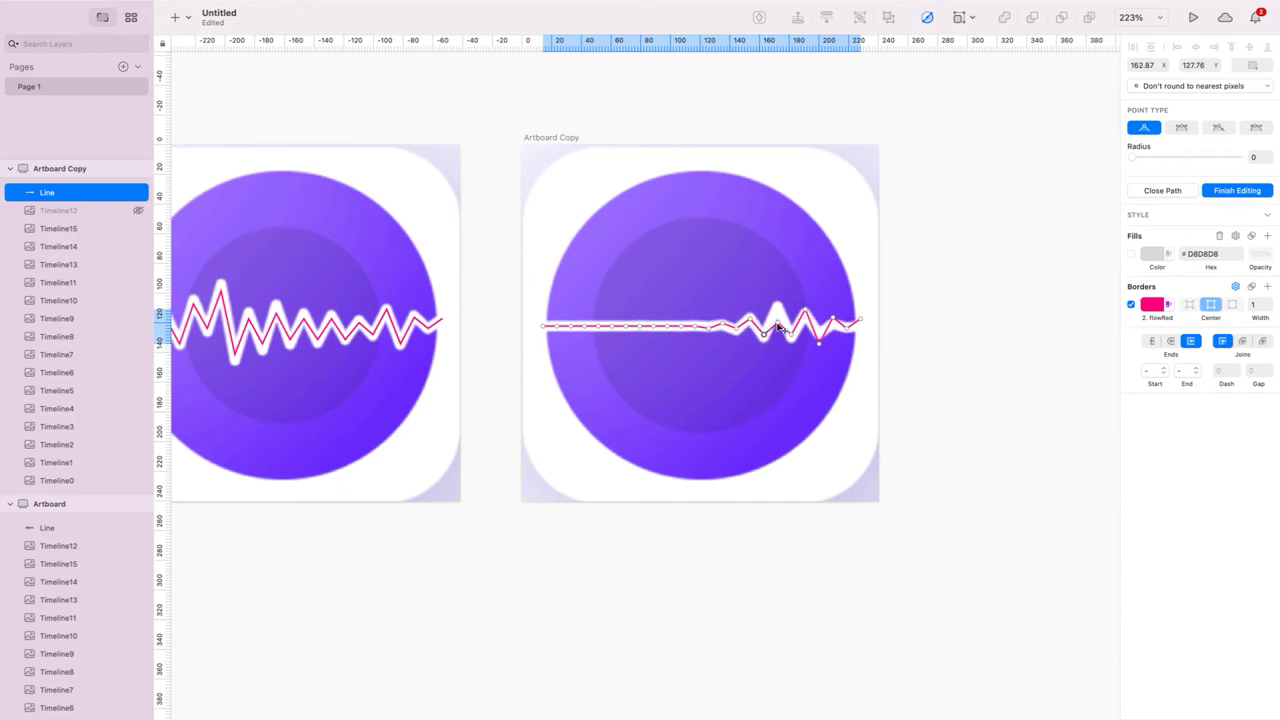
# - Fit the copied line's anchor points beyond X 163 to the waveform, put the end point at Y 122, and finish editing
pyautogui.click(777, 309)
pyautogui.click(806, 315)
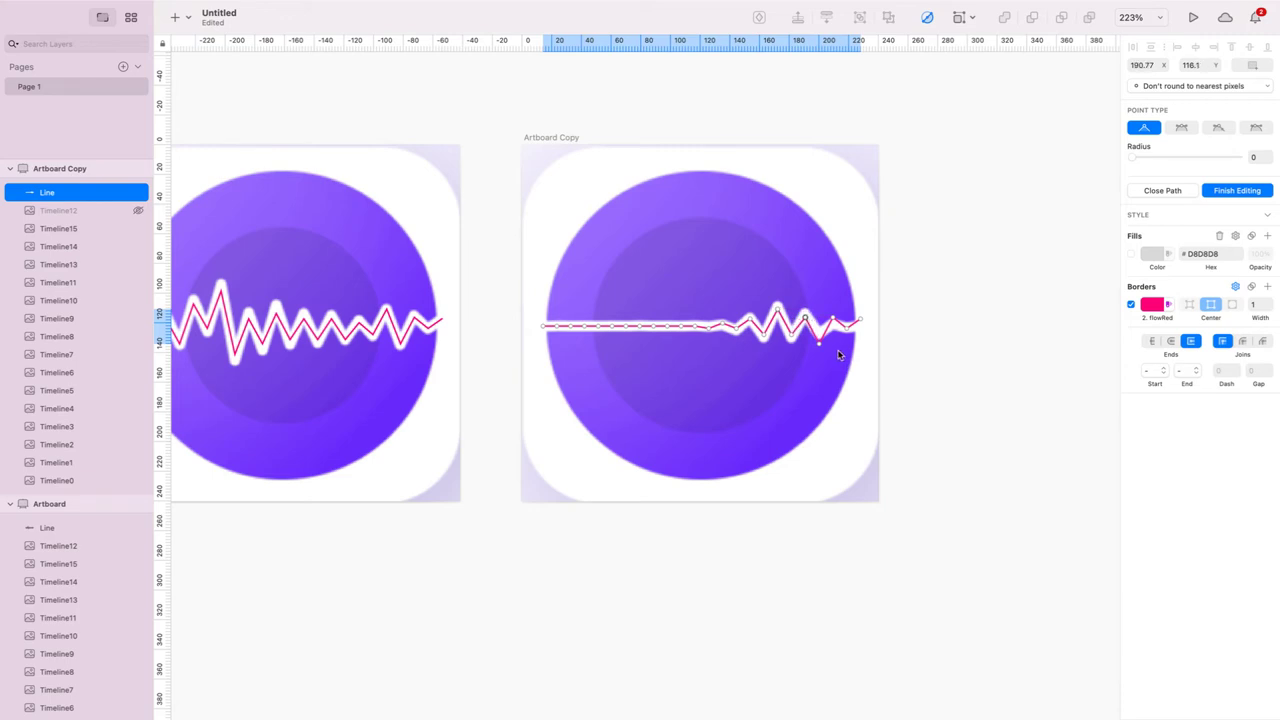
pyautogui.click(819, 343)
pyautogui.click(833, 324)
pyautogui.click(861, 324)
pyautogui.moveTo(863, 326); pyautogui.dragTo(865, 330)
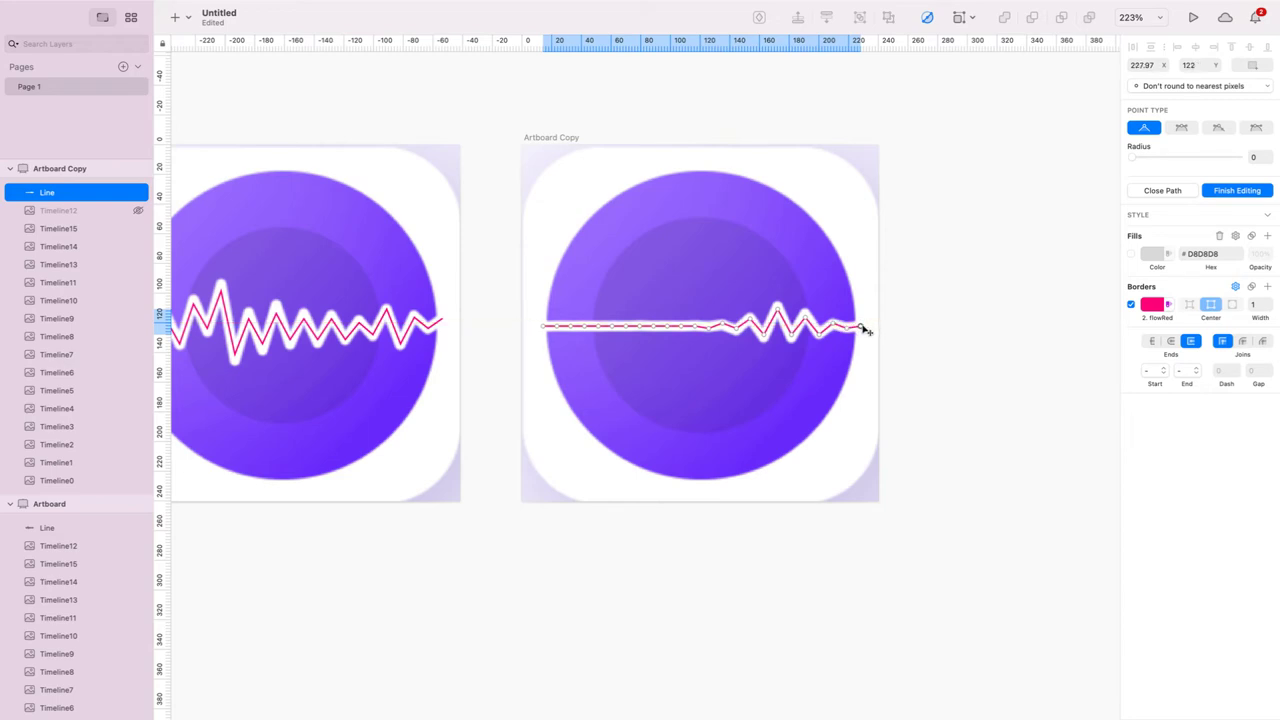
pyautogui.press('Escape')
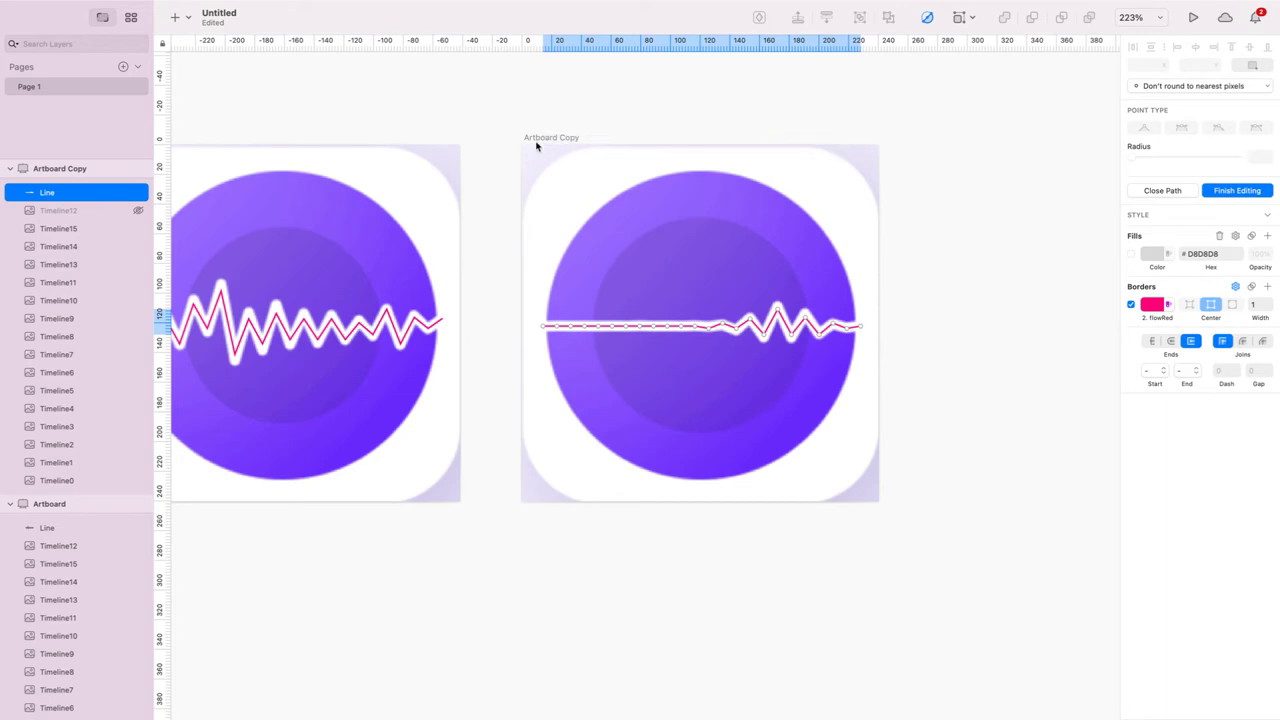
pyautogui.press('Escape')
# - Duplicate Artboard Copy beside itself at X 936 and hide the Timeline15 image in the new copy
pyautogui.moveTo(569, 136); pyautogui.dragTo(949, 232)
pyautogui.hscroll(6, 948, 228)
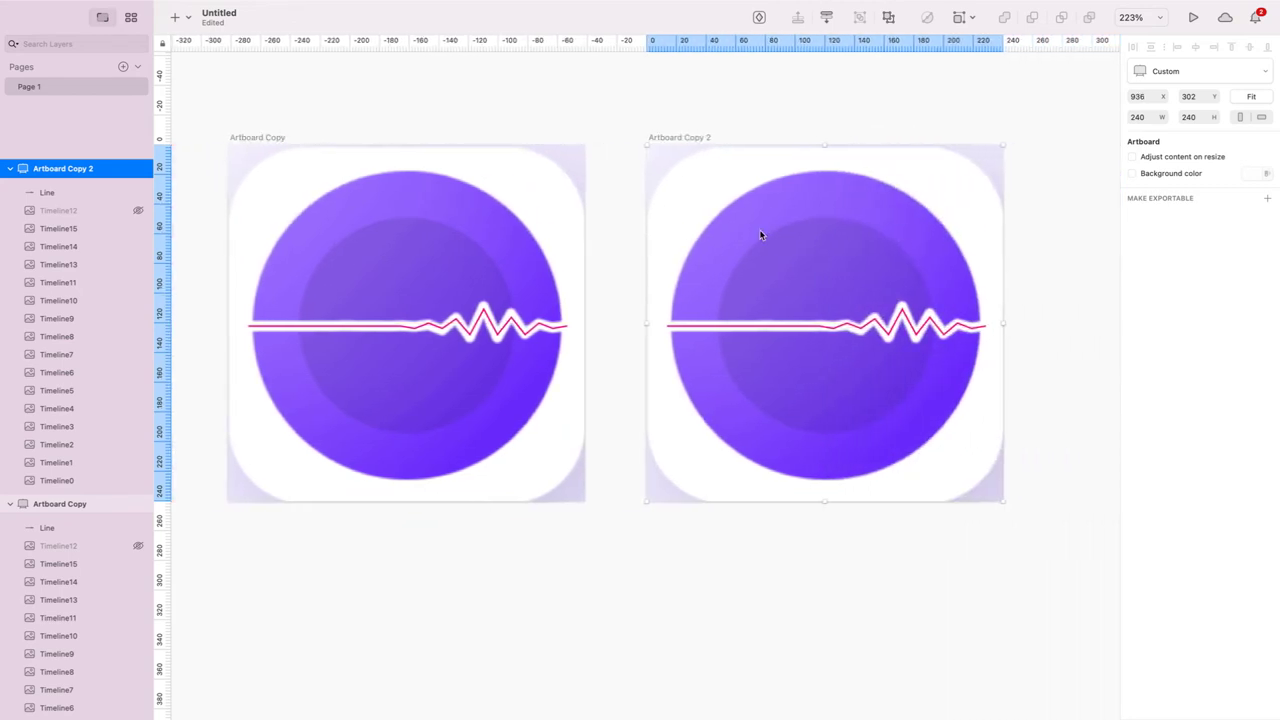
pyautogui.click(138, 229)
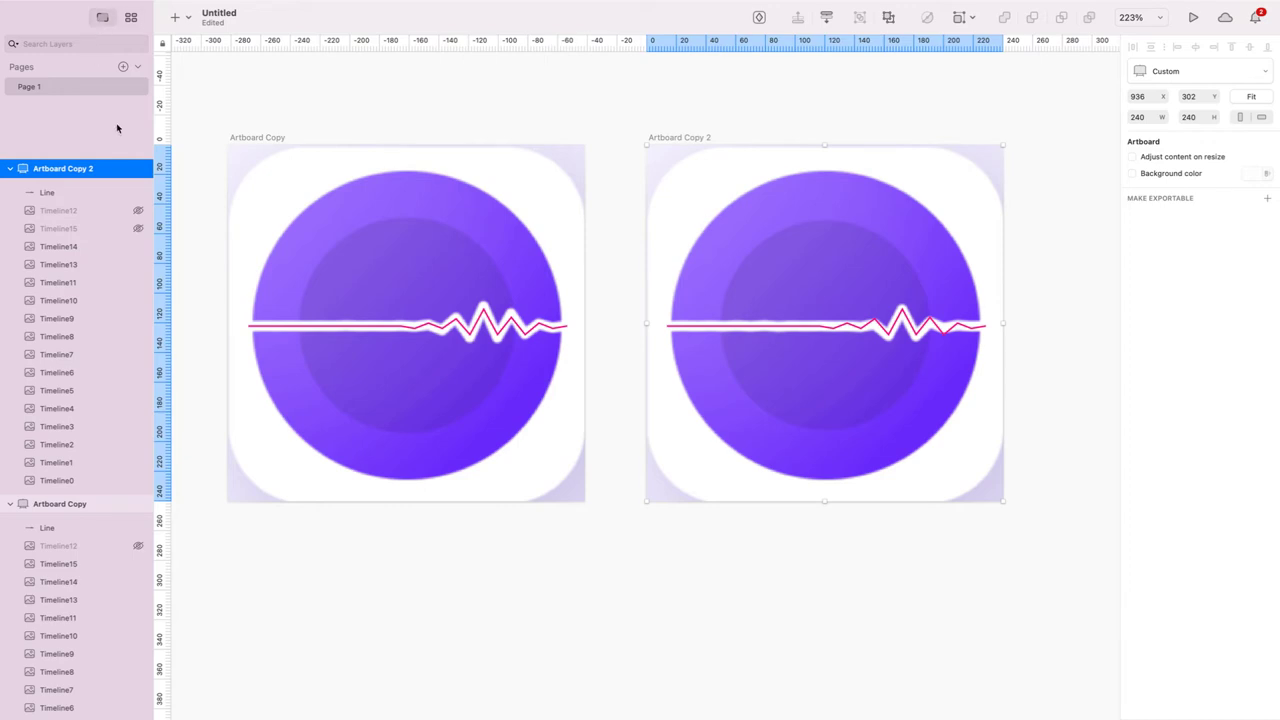
# - Put the two waveform Sketch files on the desktop and delete waveform-clean.sketch
pyautogui.moveTo(120, 12)
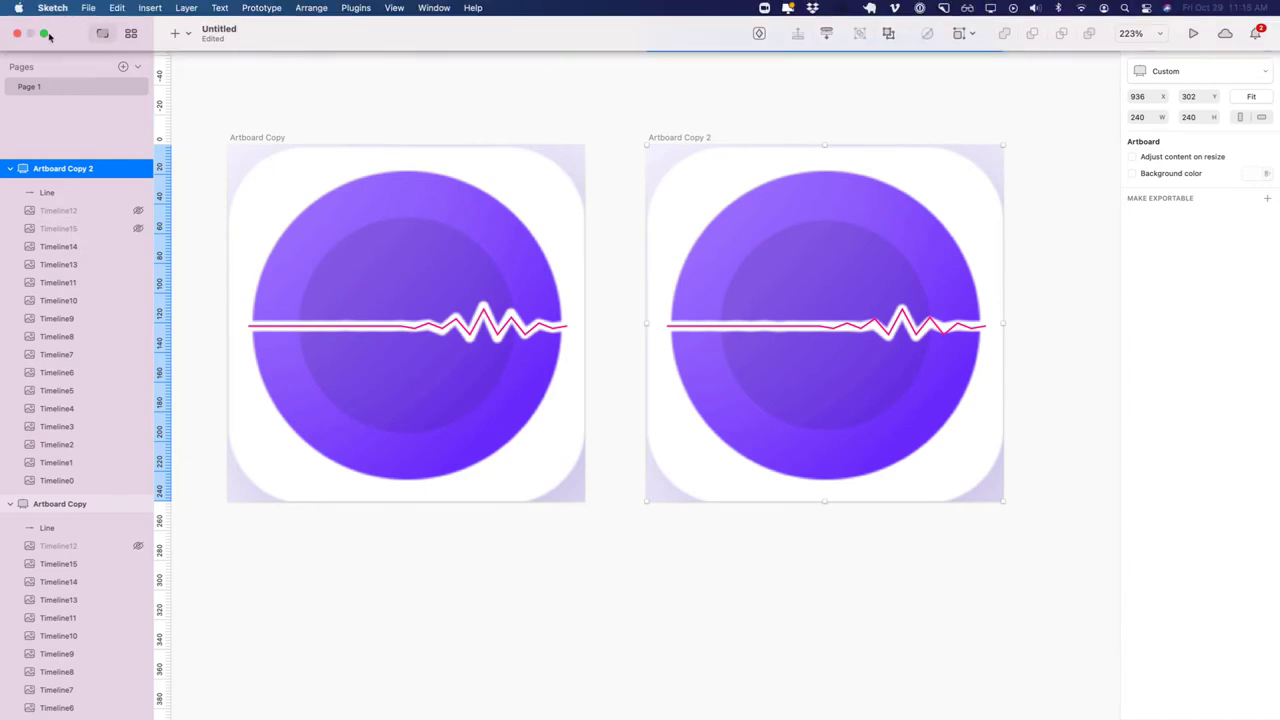
pyautogui.click(45, 35)
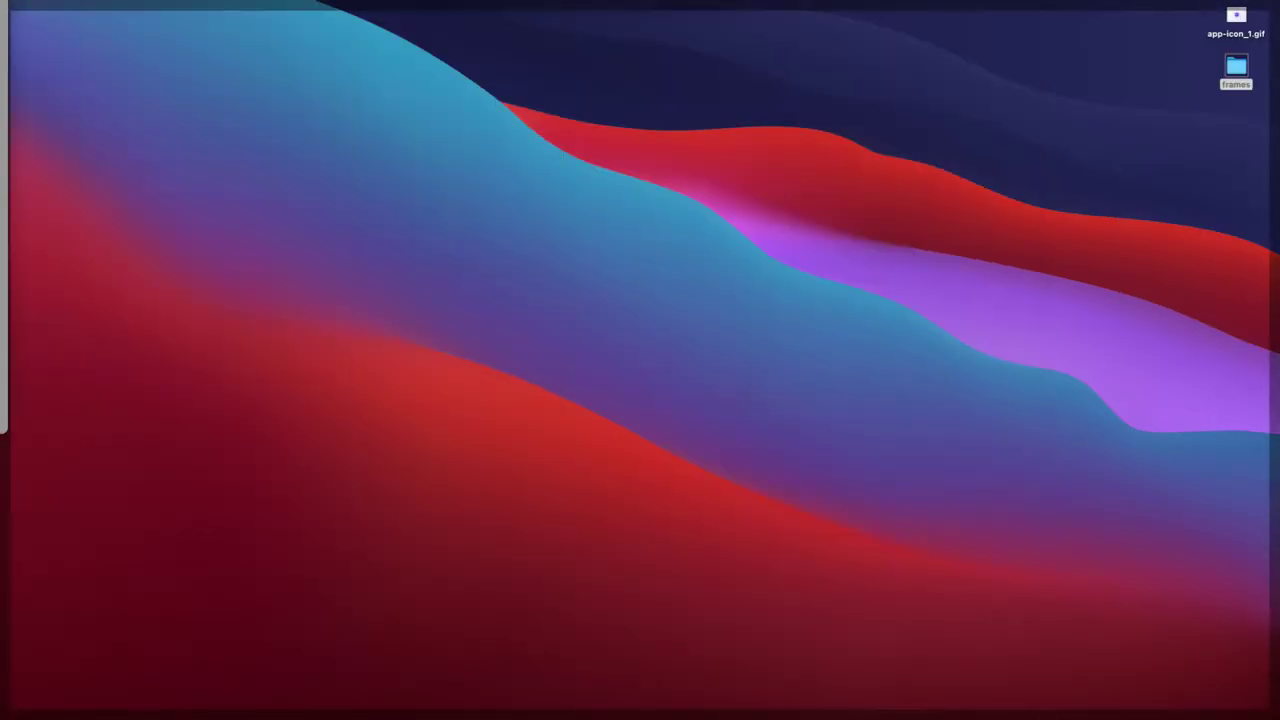
pyautogui.moveTo(1120, 370); pyautogui.dragTo(1030, 395)
pyautogui.click(1121, 167)
pyautogui.click(1238, 146)
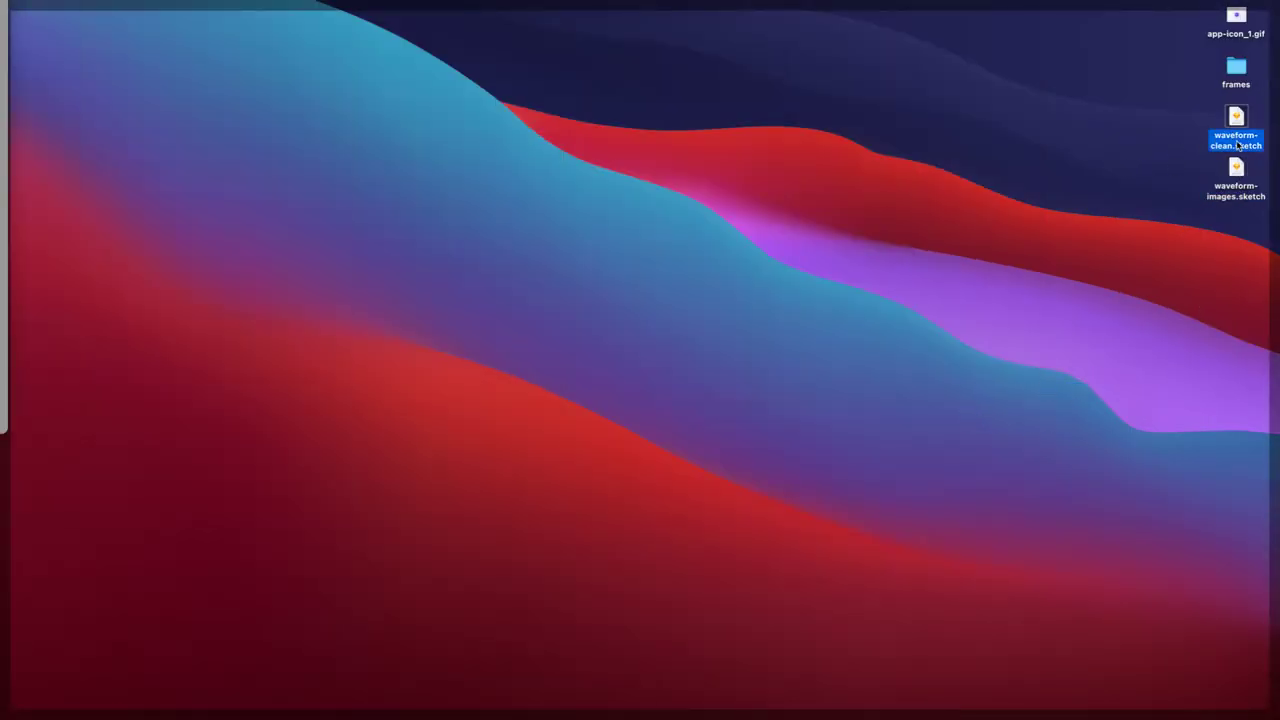
pyautogui.press('super+BackSpace')
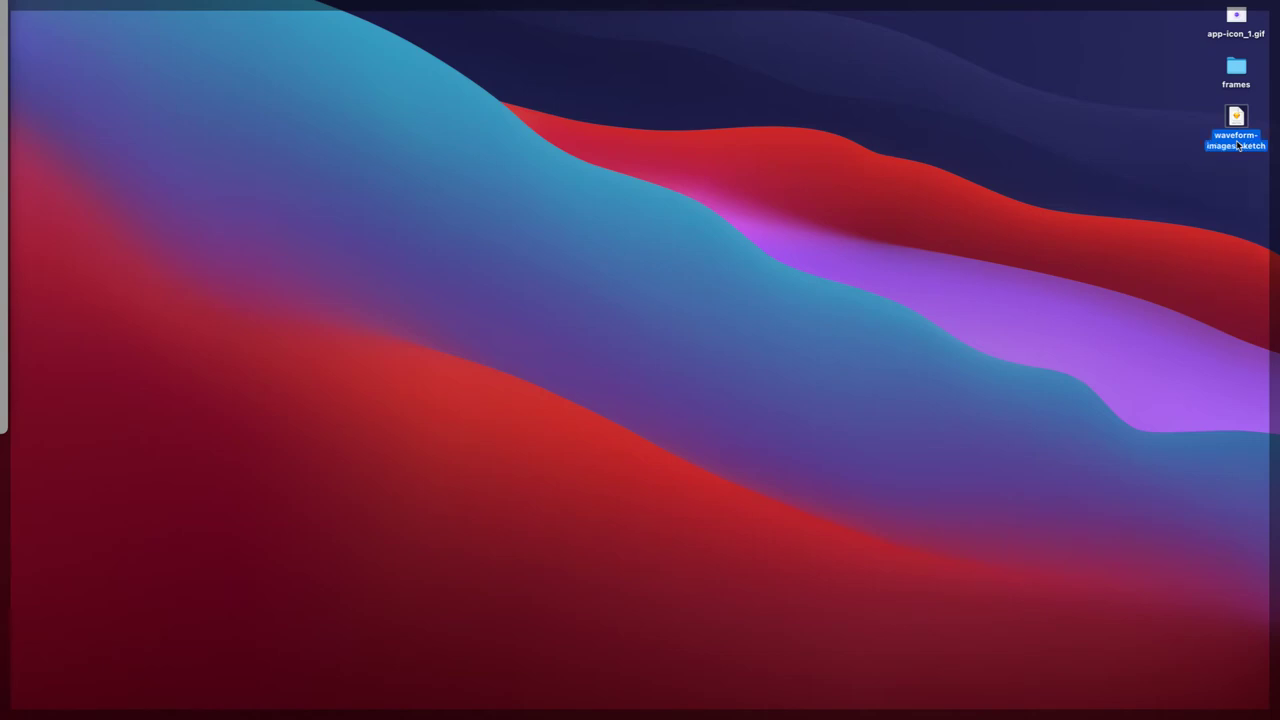
# - Open waveform-images.sketch from the desktop and look over its full row of waveform artboards
pyautogui.press('Return')
pyautogui.press('Return')
pyautogui.press('super+Tab')
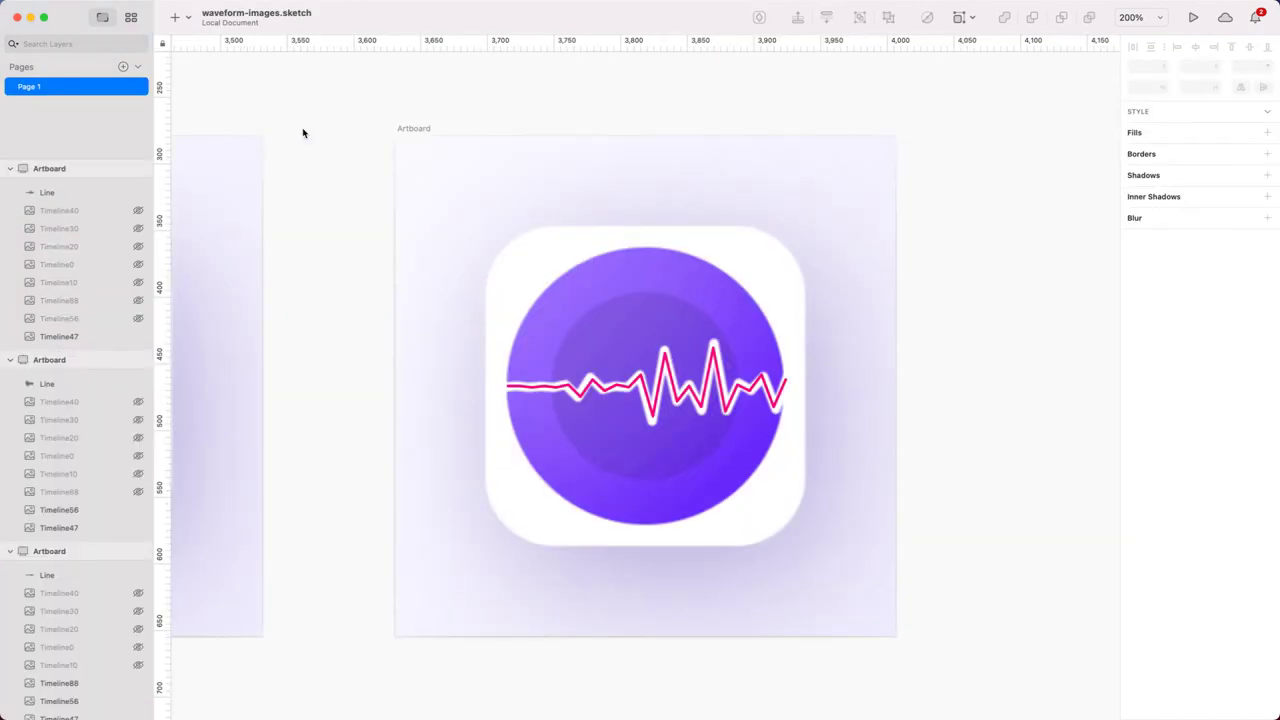
pyautogui.press('super+minus')
pyautogui.press('super+minus')
pyautogui.press('super+minus')
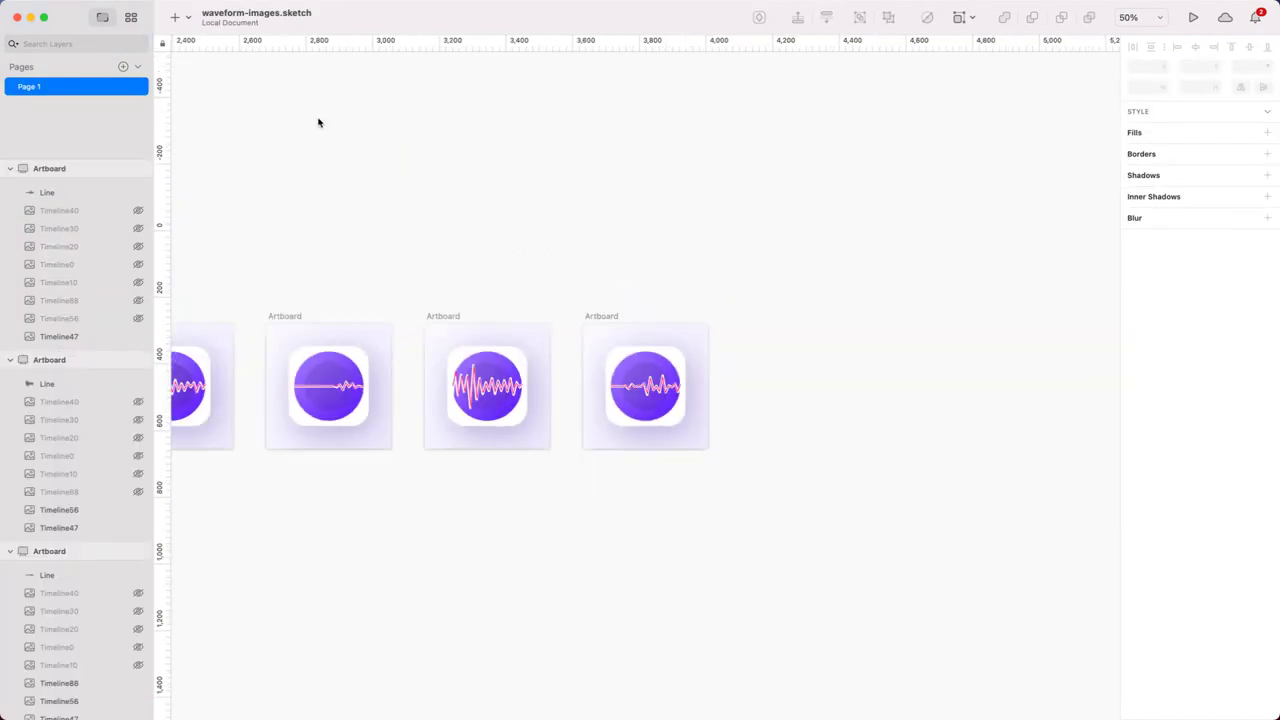
pyautogui.press('super+1')
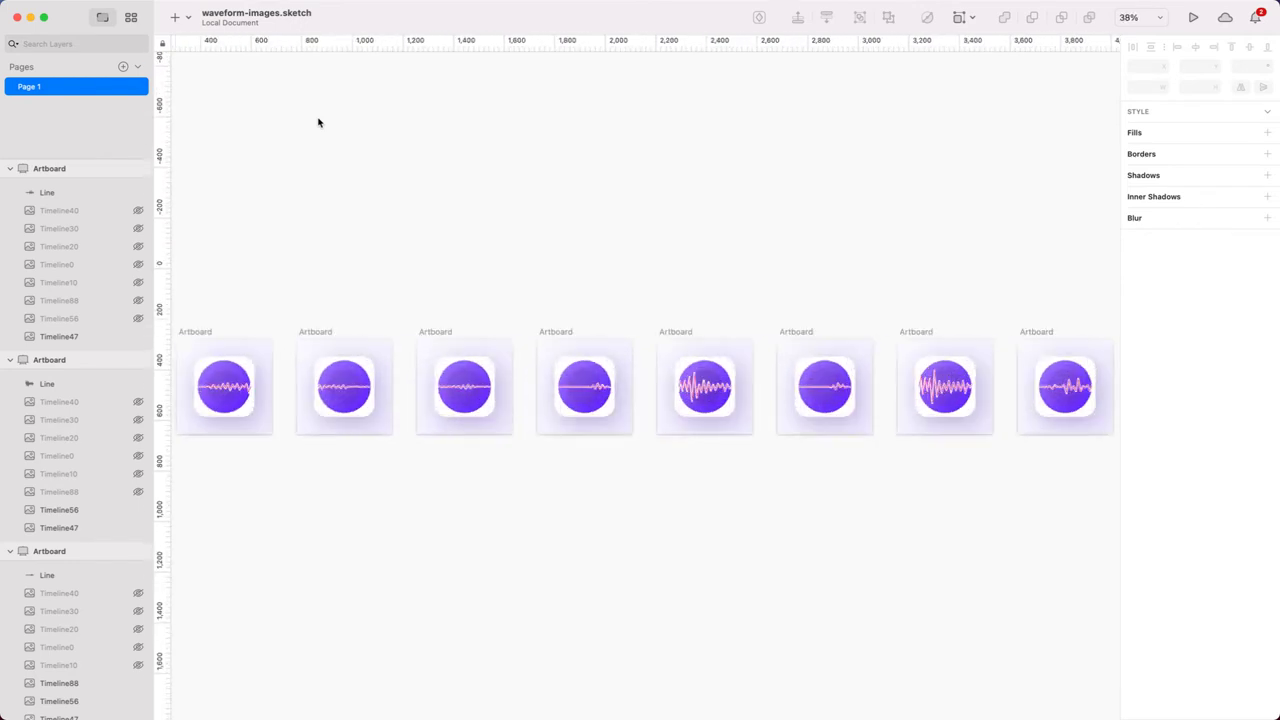
pyautogui.press('super+minus')
pyautogui.press('super+plus')
# - Duplicate the waveform-images document and name the copy waveform-clean
pyautogui.moveTo(101, 4)
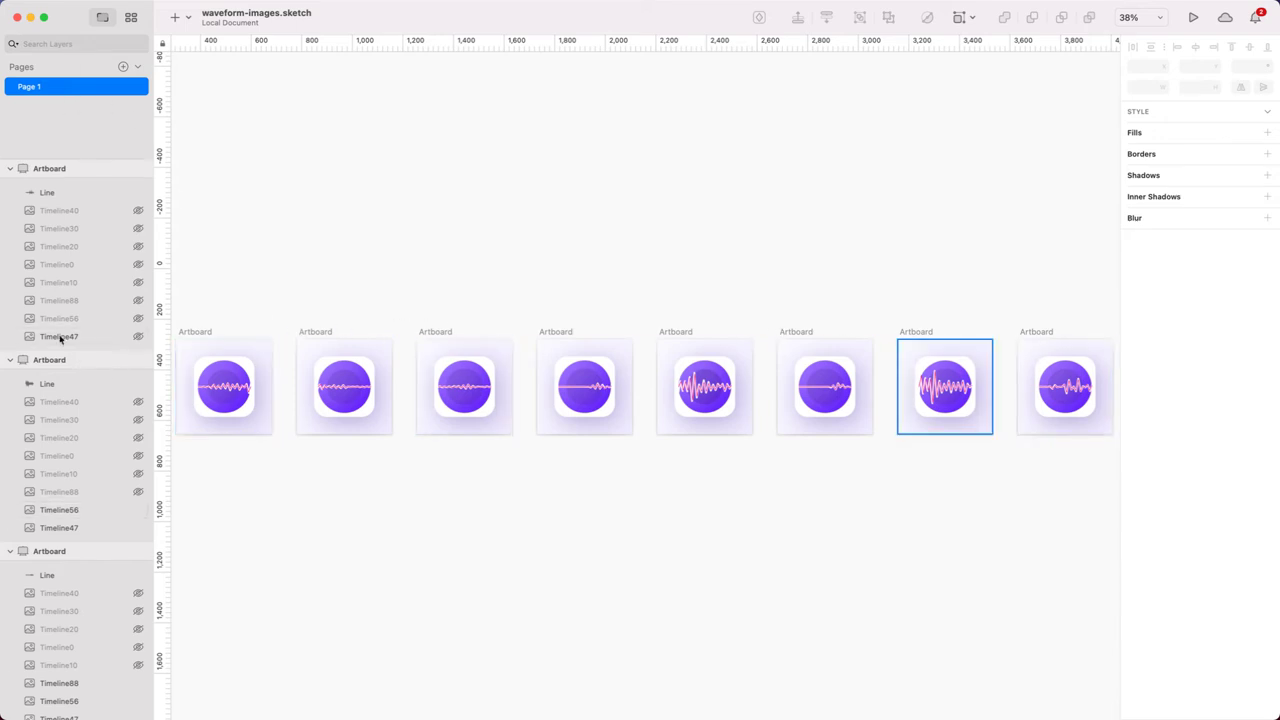
pyautogui.click(52, 7)
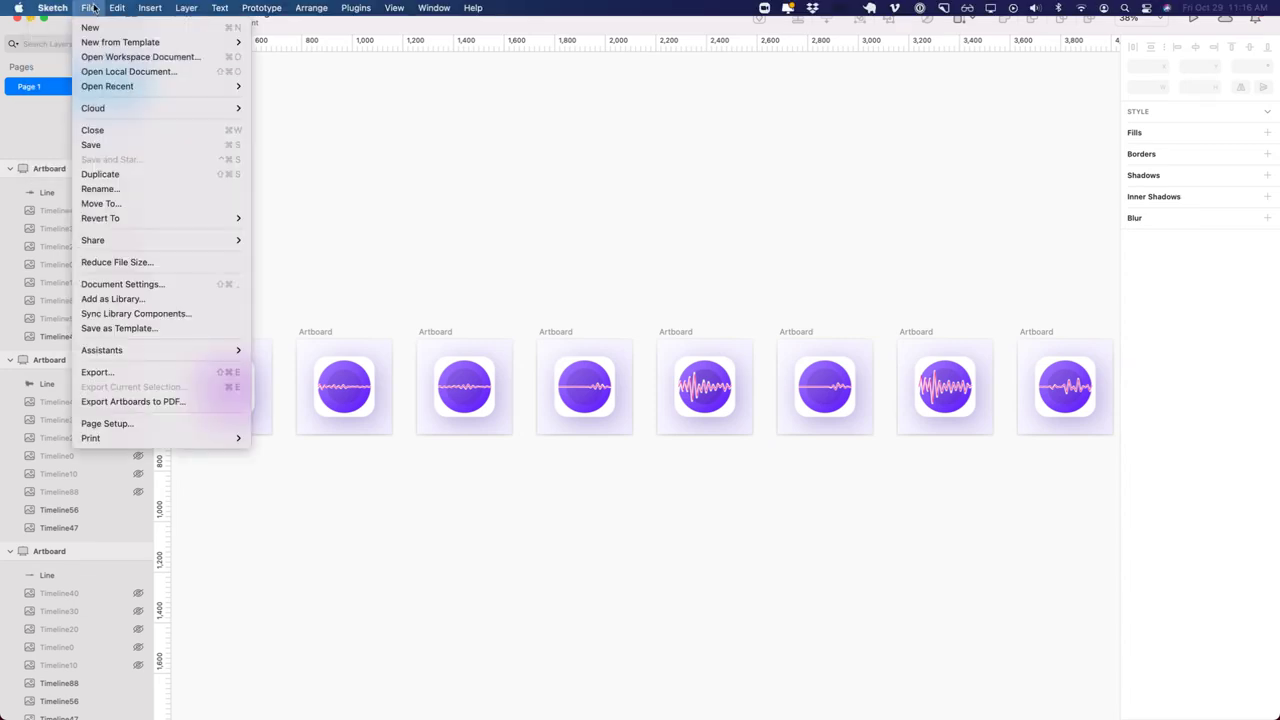
pyautogui.click(134, 175)
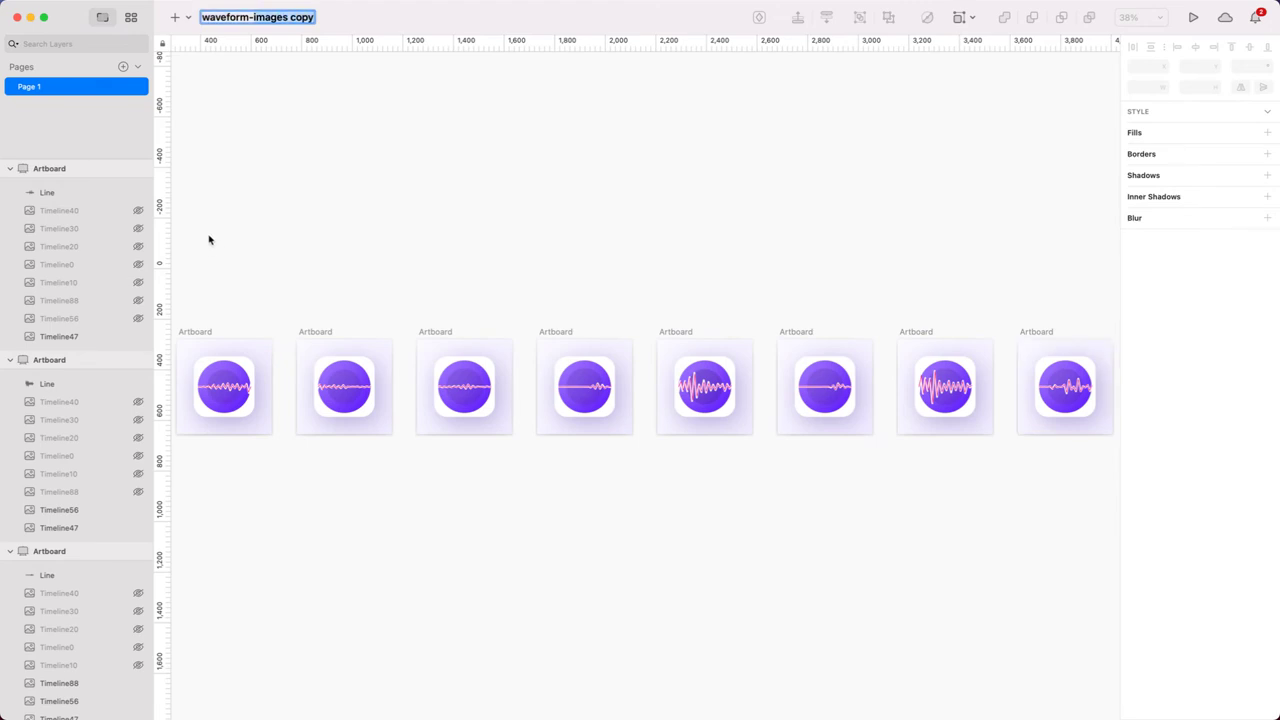
pyautogui.write('waveform-clean')
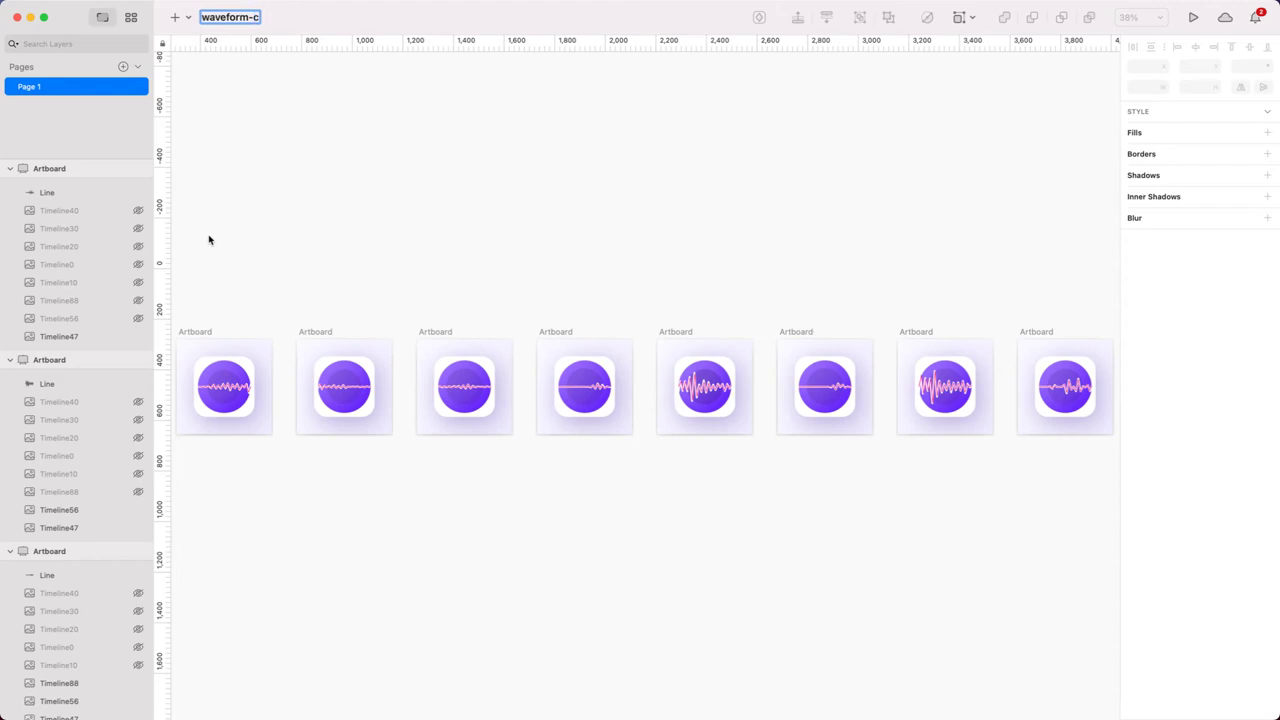
pyautogui.press('Return')
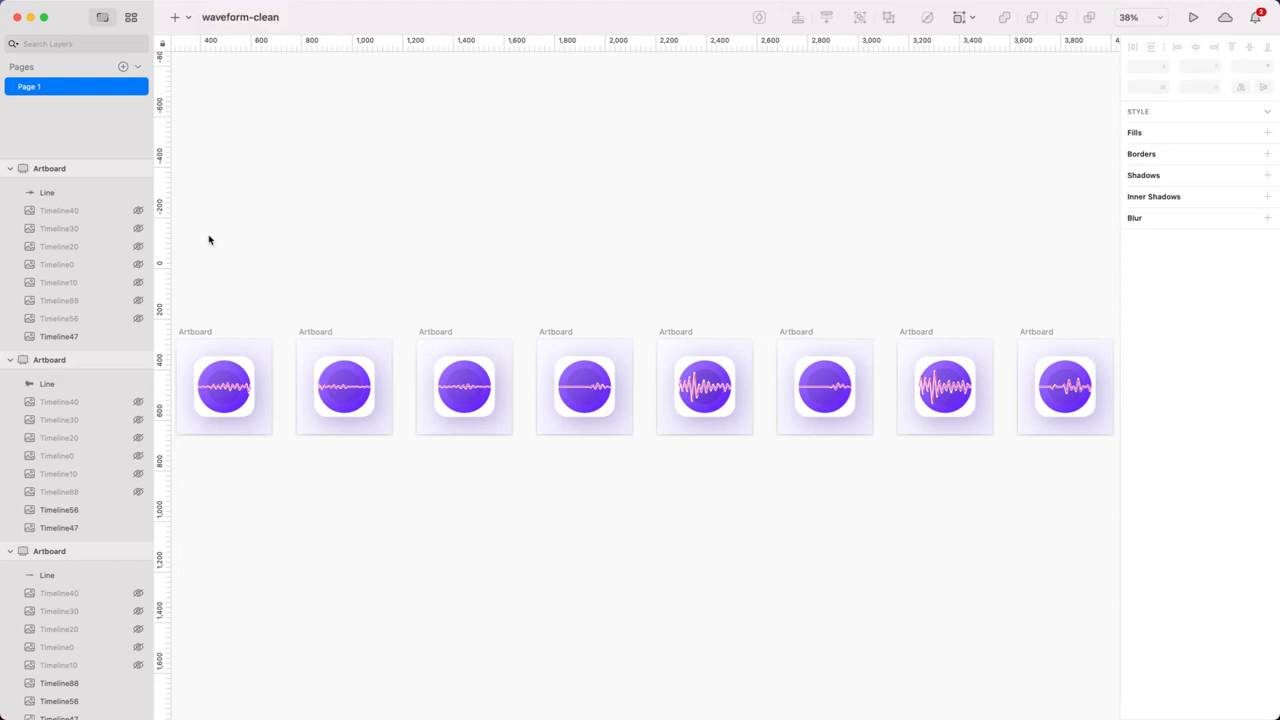
# - Delete all the Timeline images from the first four artboards in the layer list, keeping only each Line layer
pyautogui.click(60, 210)
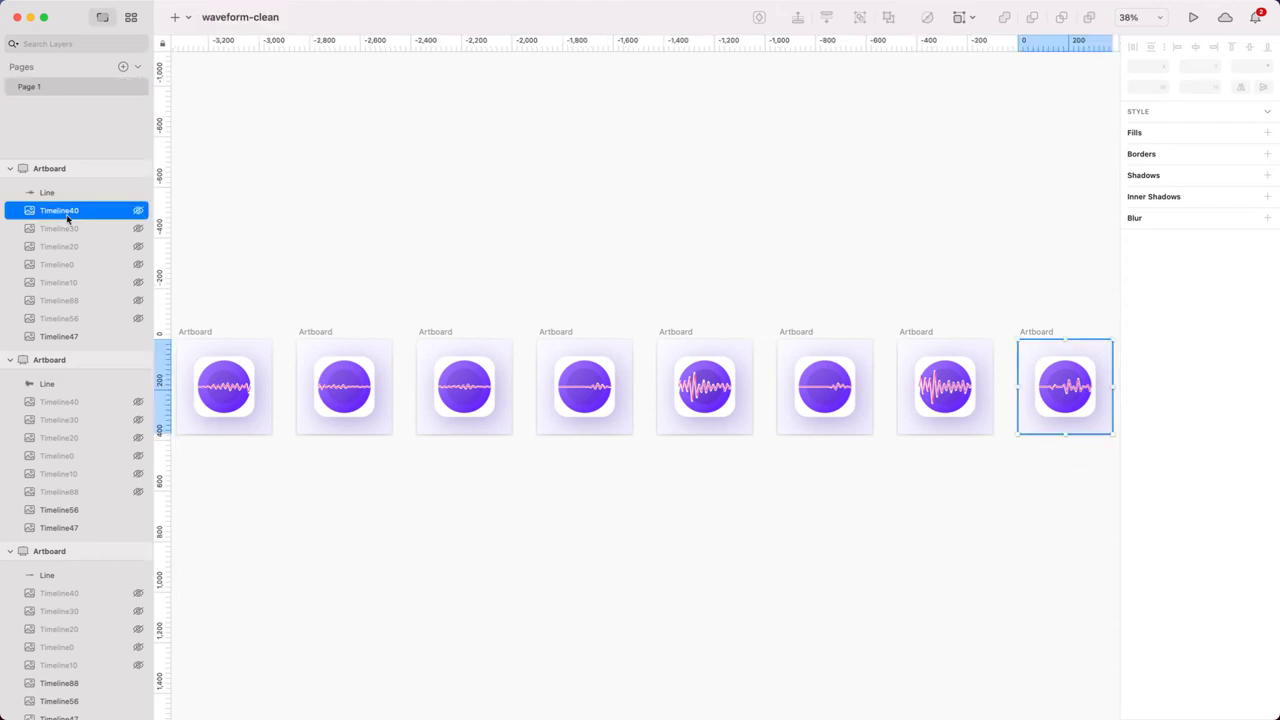
pyautogui.keyDown('shift'); pyautogui.click(71, 334); pyautogui.keyUp('shift')
pyautogui.press('BackSpace')
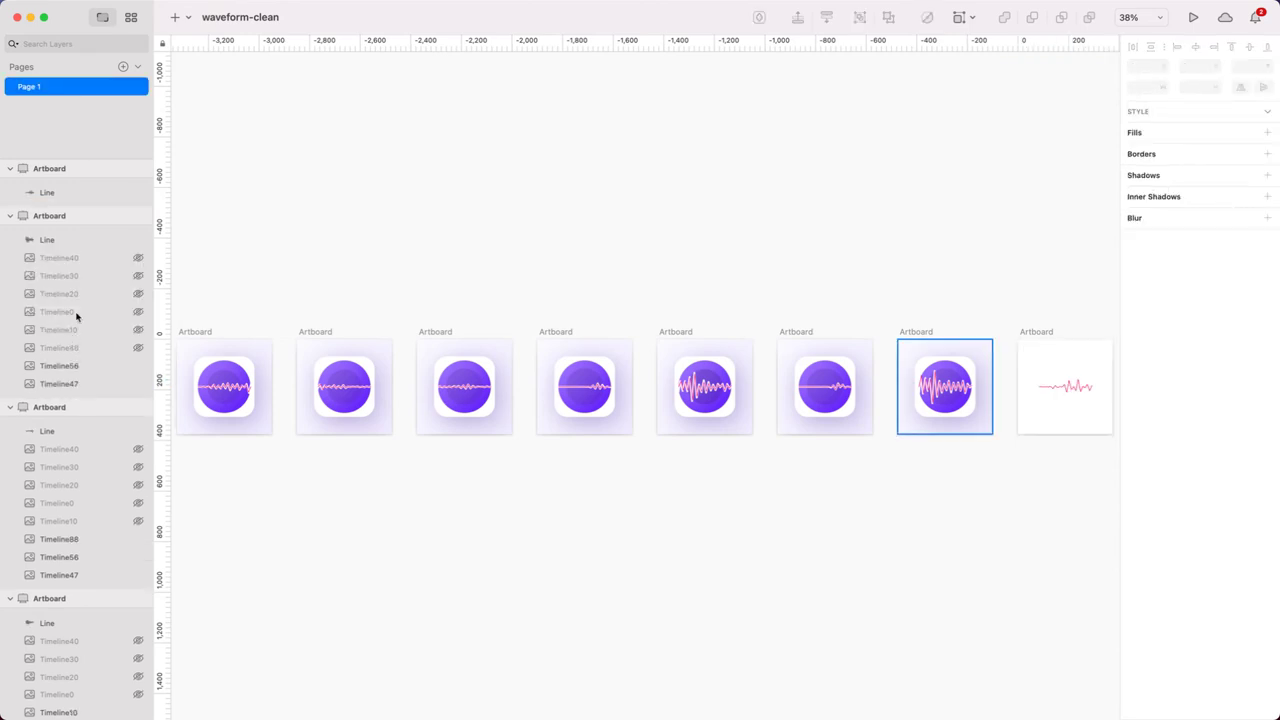
pyautogui.click(68, 257)
pyautogui.keyDown('shift'); pyautogui.click(80, 385); pyautogui.keyUp('shift')
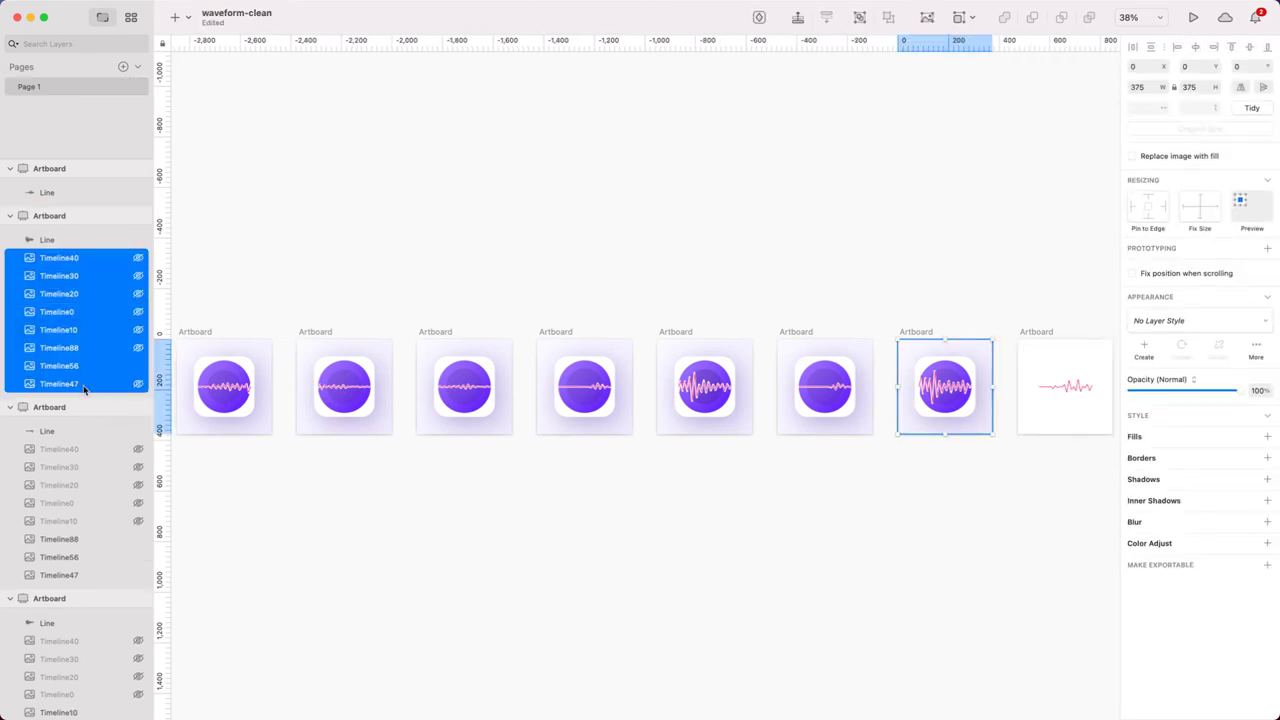
pyautogui.press('BackSpace')
pyautogui.click(60, 308)
pyautogui.keyDown('shift'); pyautogui.click(60, 431); pyautogui.keyUp('shift')
pyautogui.press('BackSpace')
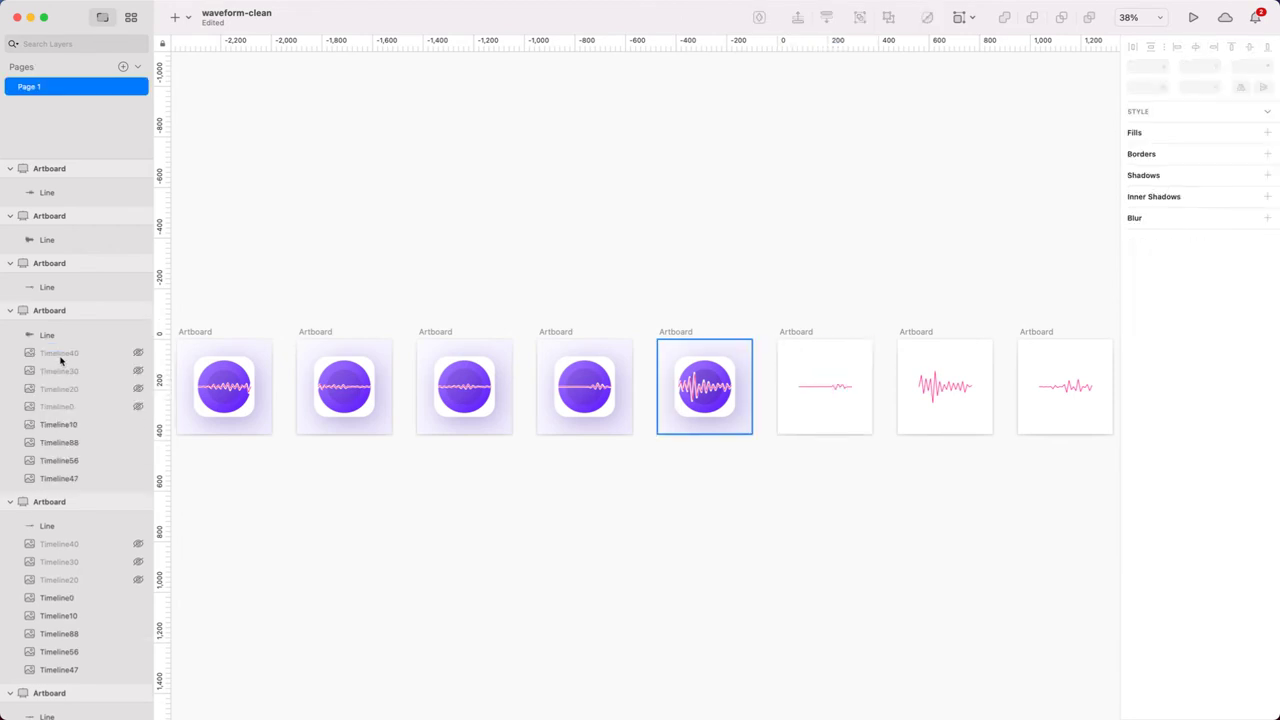
pyautogui.click(62, 356)
pyautogui.keyDown('shift'); pyautogui.click(84, 478); pyautogui.keyUp('shift')
pyautogui.press('BackSpace')
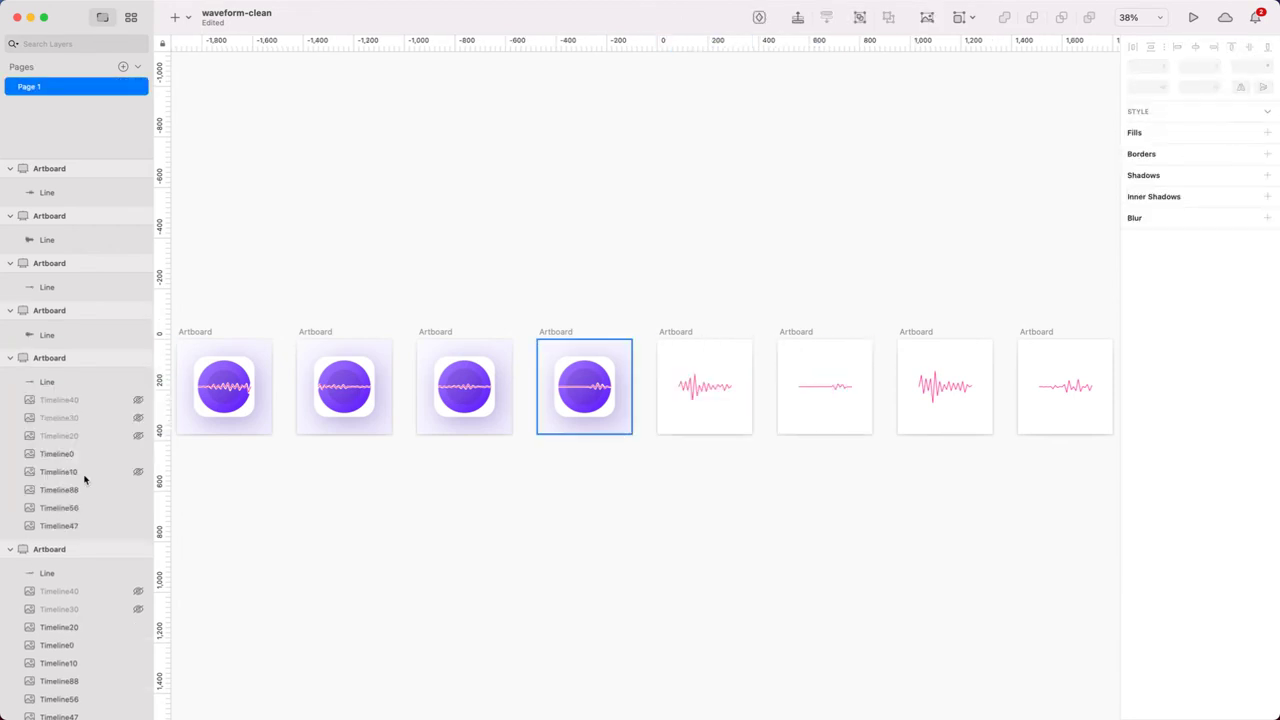
# - Delete the Timeline images from the remaining four artboards and save the document as waveform-clean on the Desktop
pyautogui.click(73, 399)
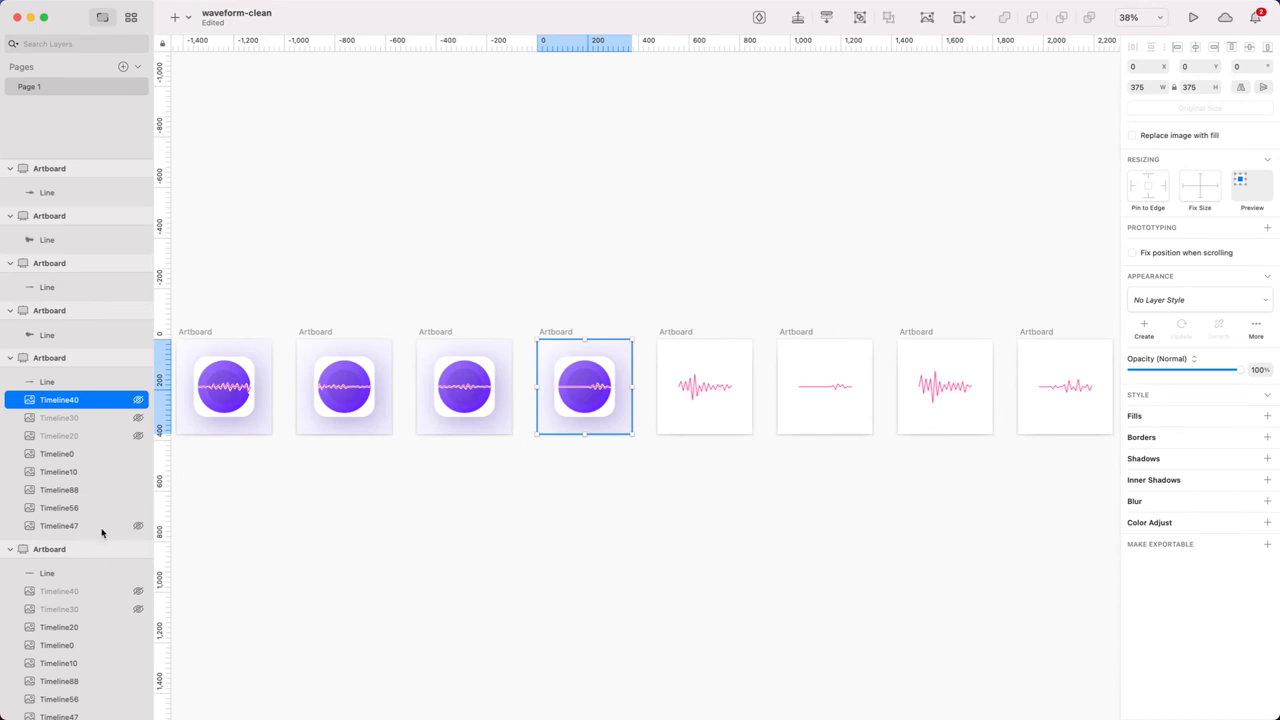
pyautogui.keyDown('shift'); pyautogui.click(103, 526); pyautogui.keyUp('shift')
pyautogui.press('BackSpace')
pyautogui.click(77, 447)
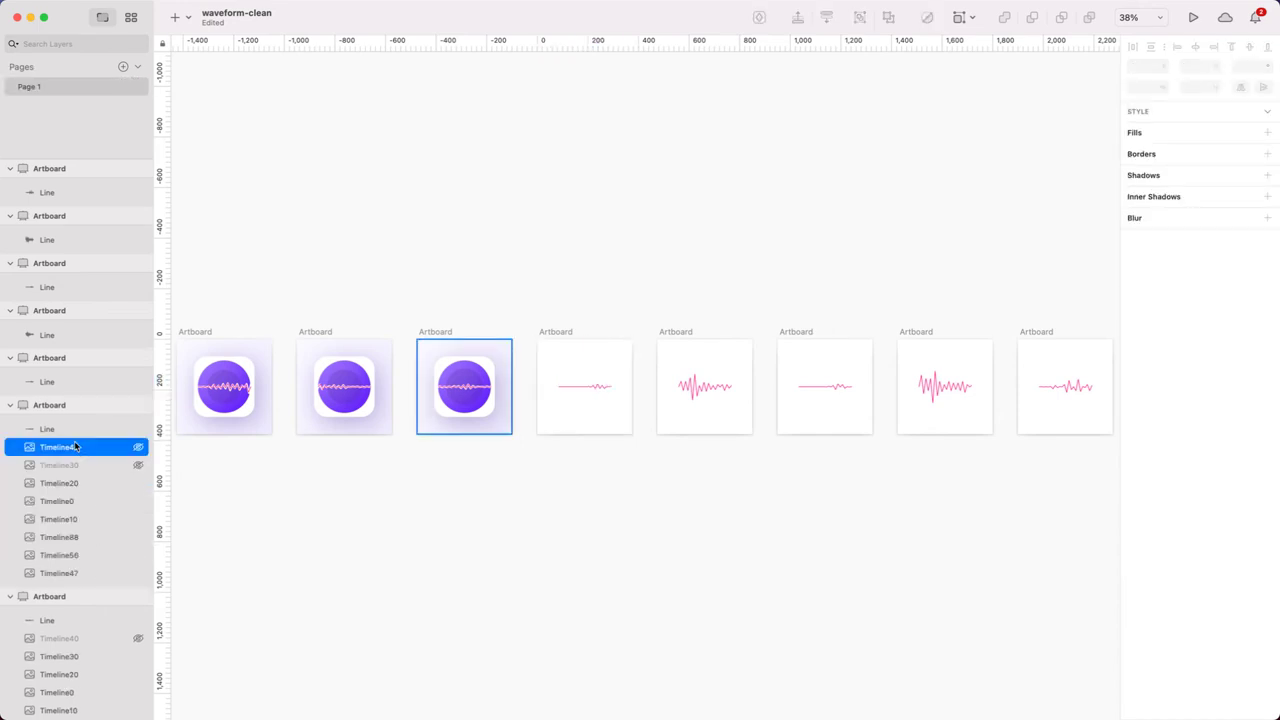
pyautogui.keyDown('shift'); pyautogui.click(89, 574); pyautogui.keyUp('shift')
pyautogui.press('BackSpace')
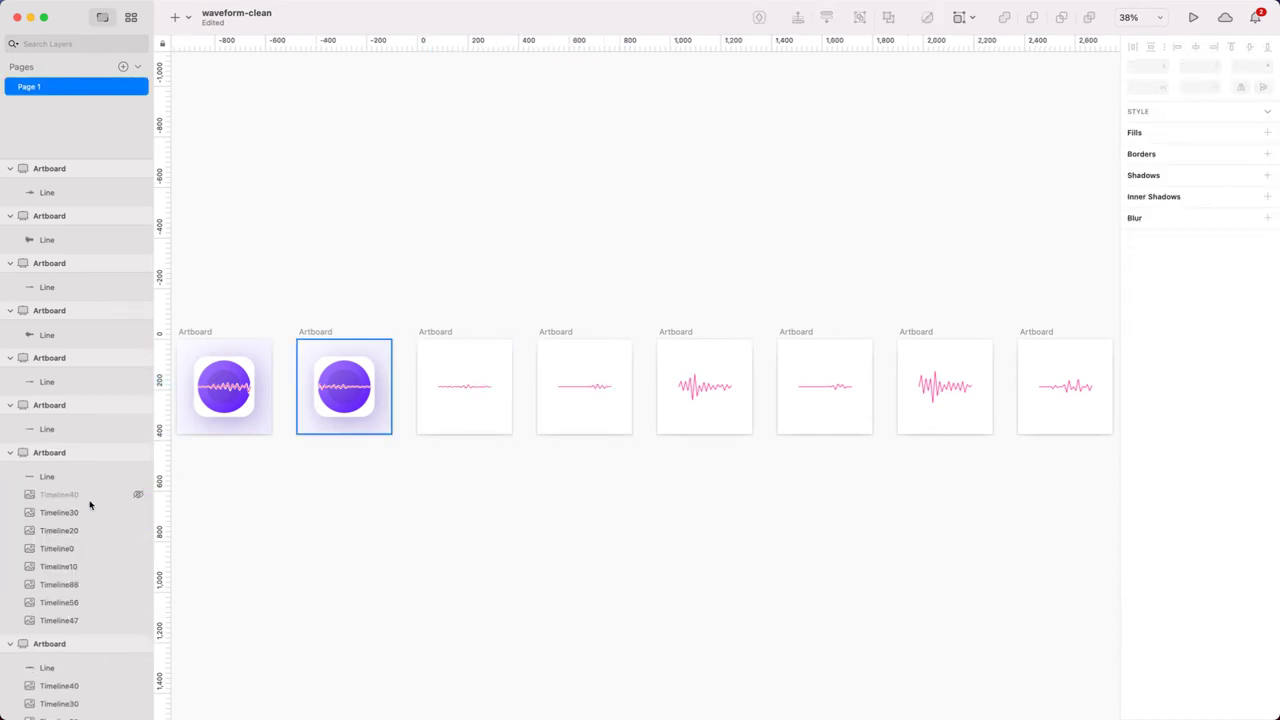
pyautogui.click(89, 494)
pyautogui.keyDown('shift'); pyautogui.click(109, 626); pyautogui.keyUp('shift')
pyautogui.press('BackSpace')
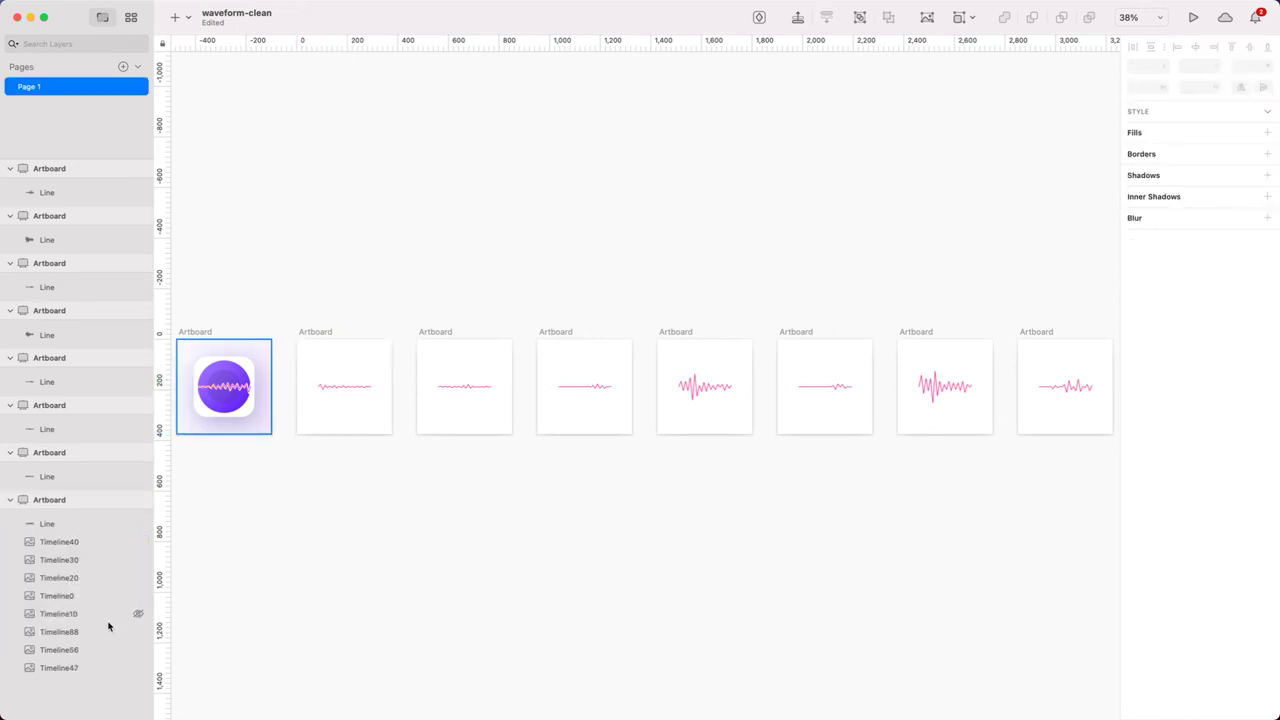
pyautogui.click(104, 545)
pyautogui.keyDown('shift'); pyautogui.click(108, 667); pyautogui.keyUp('shift')
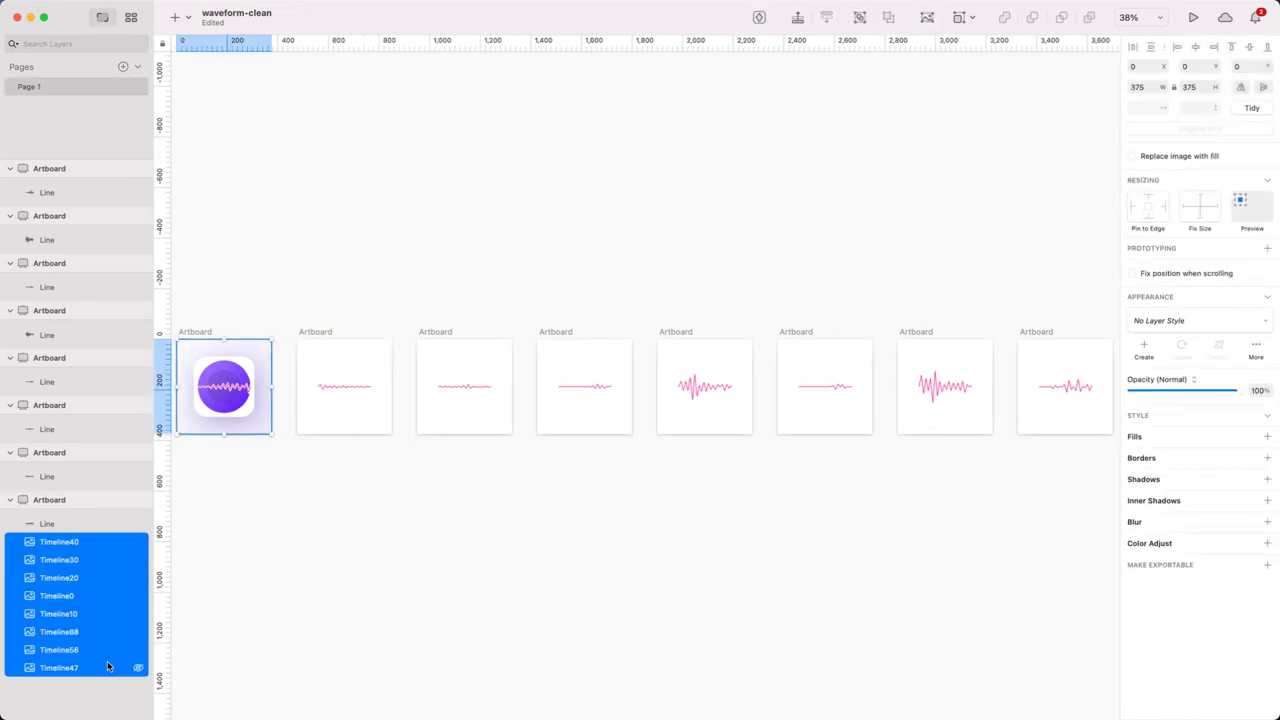
pyautogui.press('BackSpace')
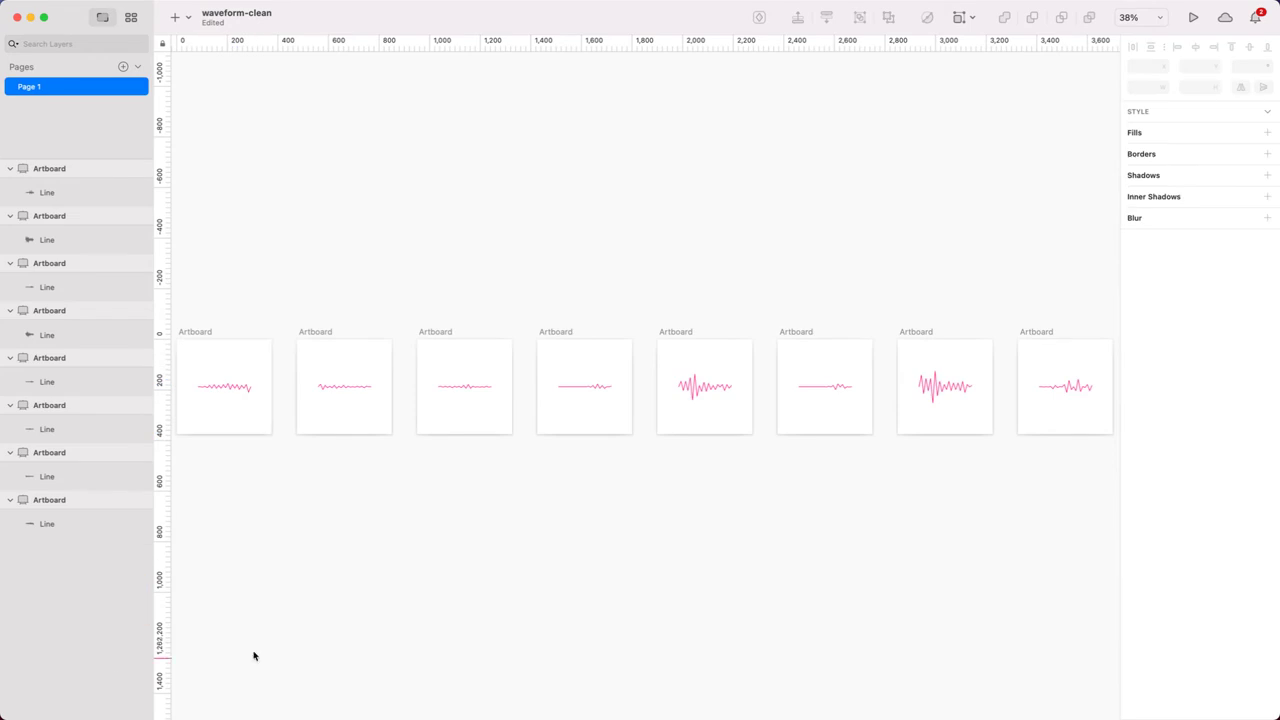
pyautogui.press('super+s')
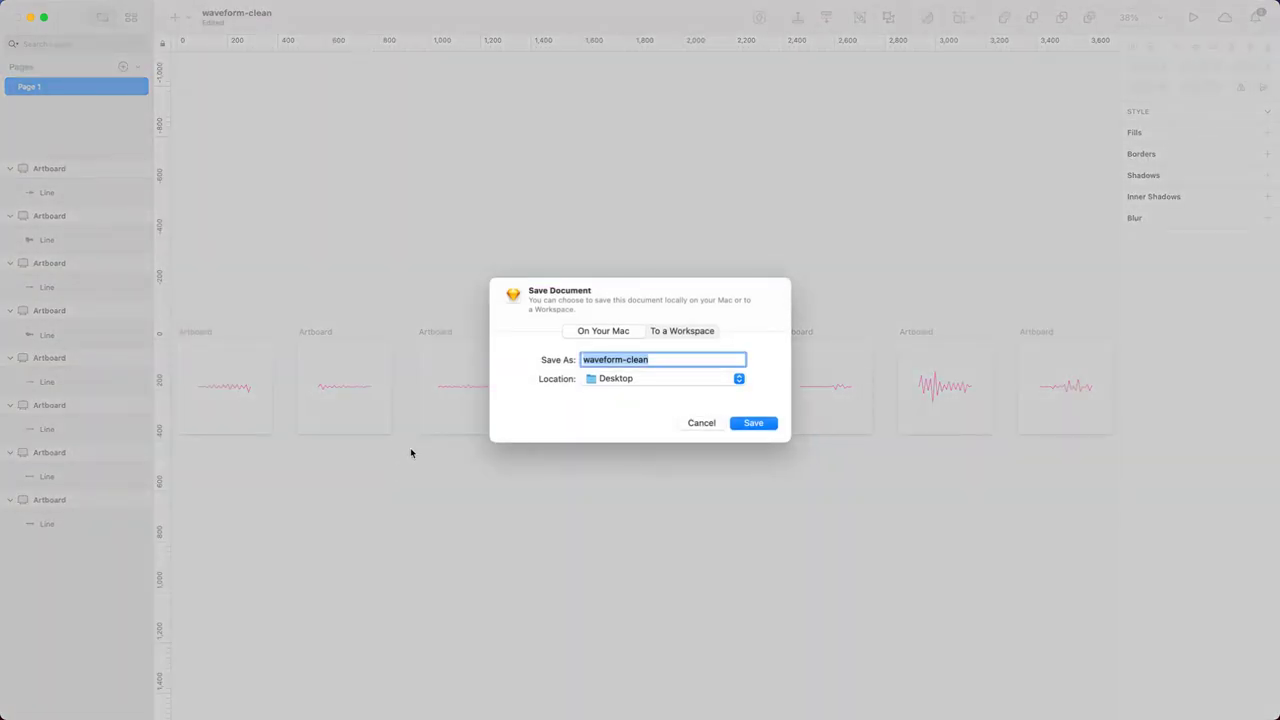
pyautogui.press('Return')
# - Switch to Flow and replace the open untitled app-icon_1 document with a new empty one
pyautogui.press('super+Tab')
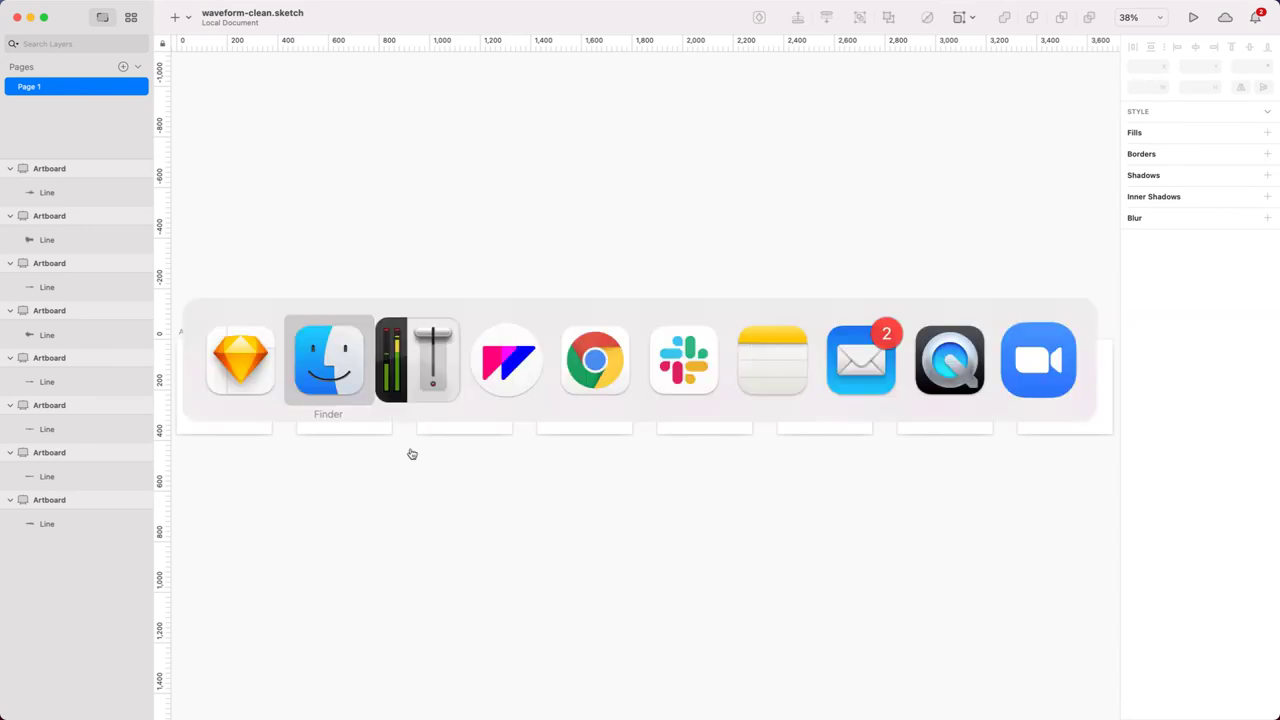
pyautogui.press('Tab')
pyautogui.press('super+Tab')
pyautogui.press('Tab')
pyautogui.press('Tab')
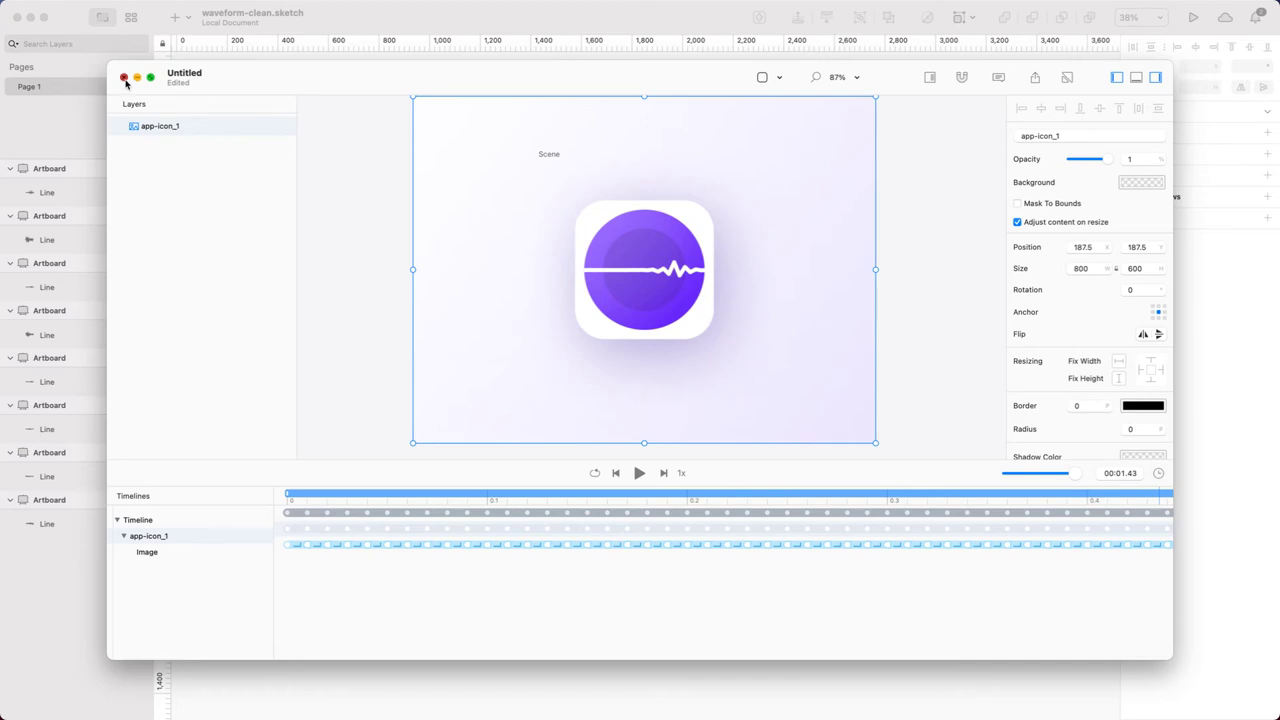
pyautogui.click(123, 77)
pyautogui.press('Escape')
pyautogui.click(124, 77)
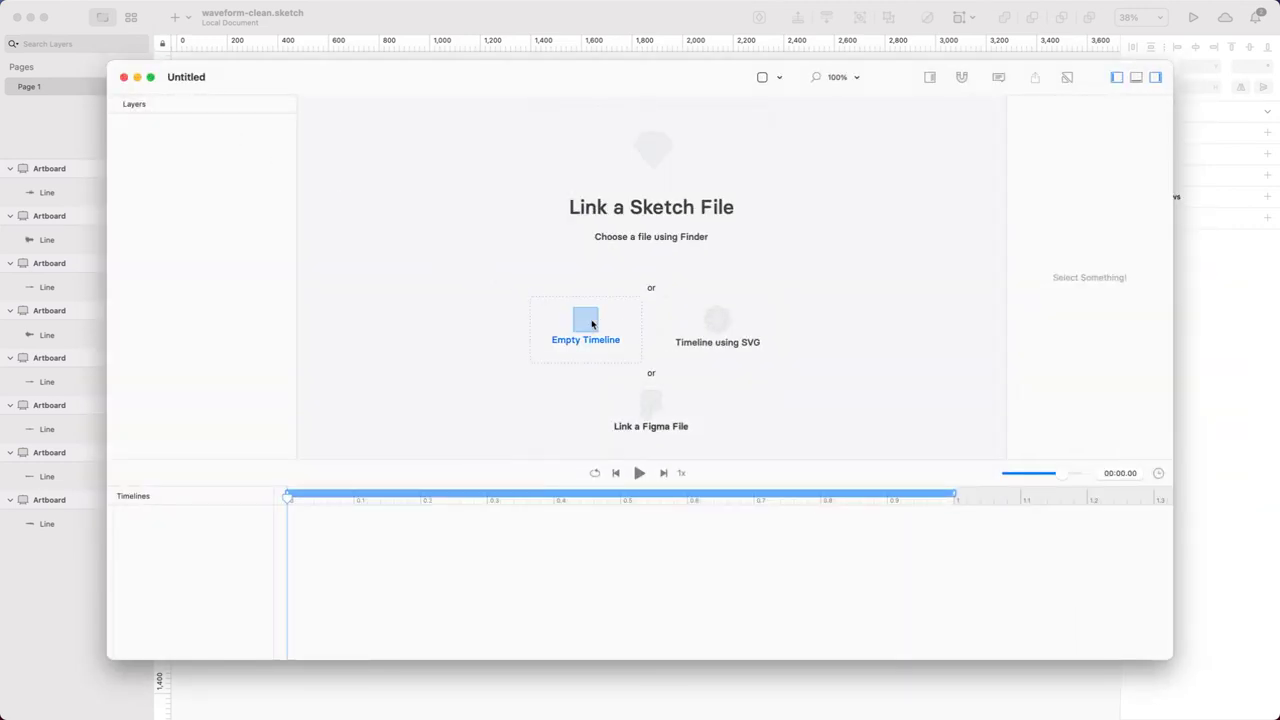
# - Link waveform-clean.sketch from the Desktop to the new document
pyautogui.click(602, 229)
pyautogui.press('super+shift+d')
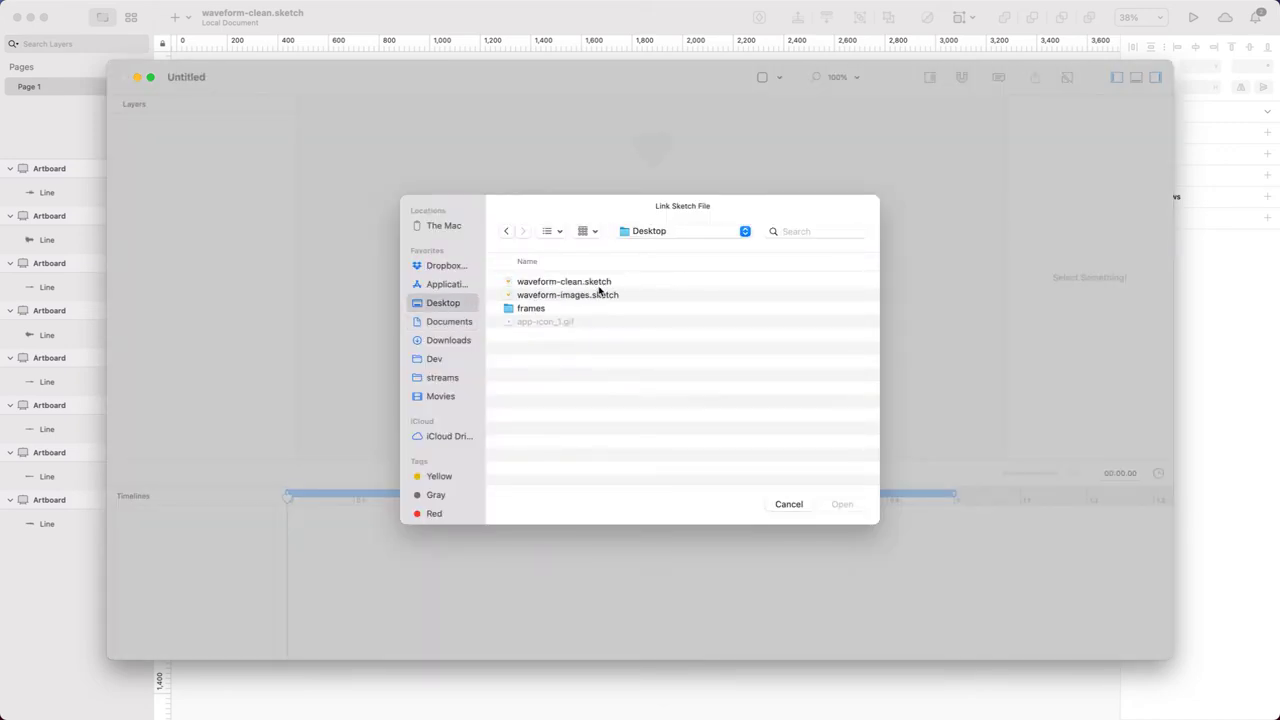
pyautogui.click(603, 281)
pyautogui.doubleClick(603, 281)
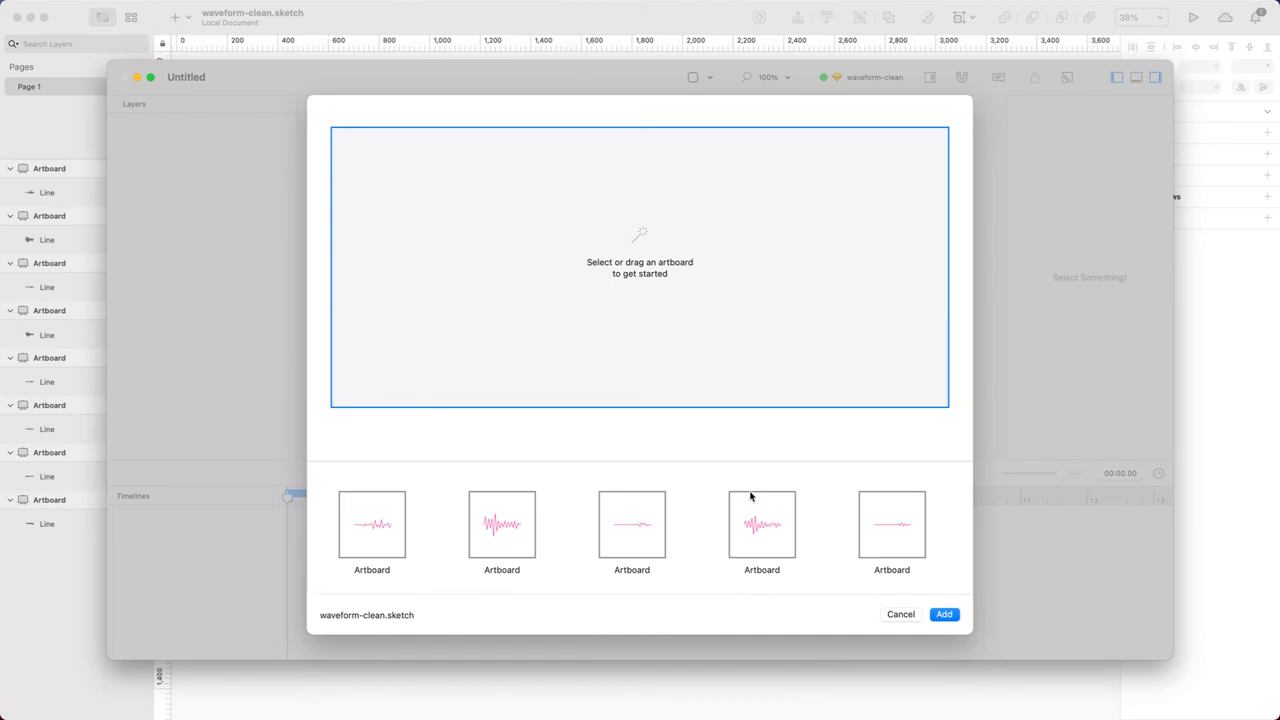
# - Build the animation sequence by adding the high-amplitude and nearly flat waveform artboards in mixed order, reusing some of them
pyautogui.hscroll(5, 755, 518)
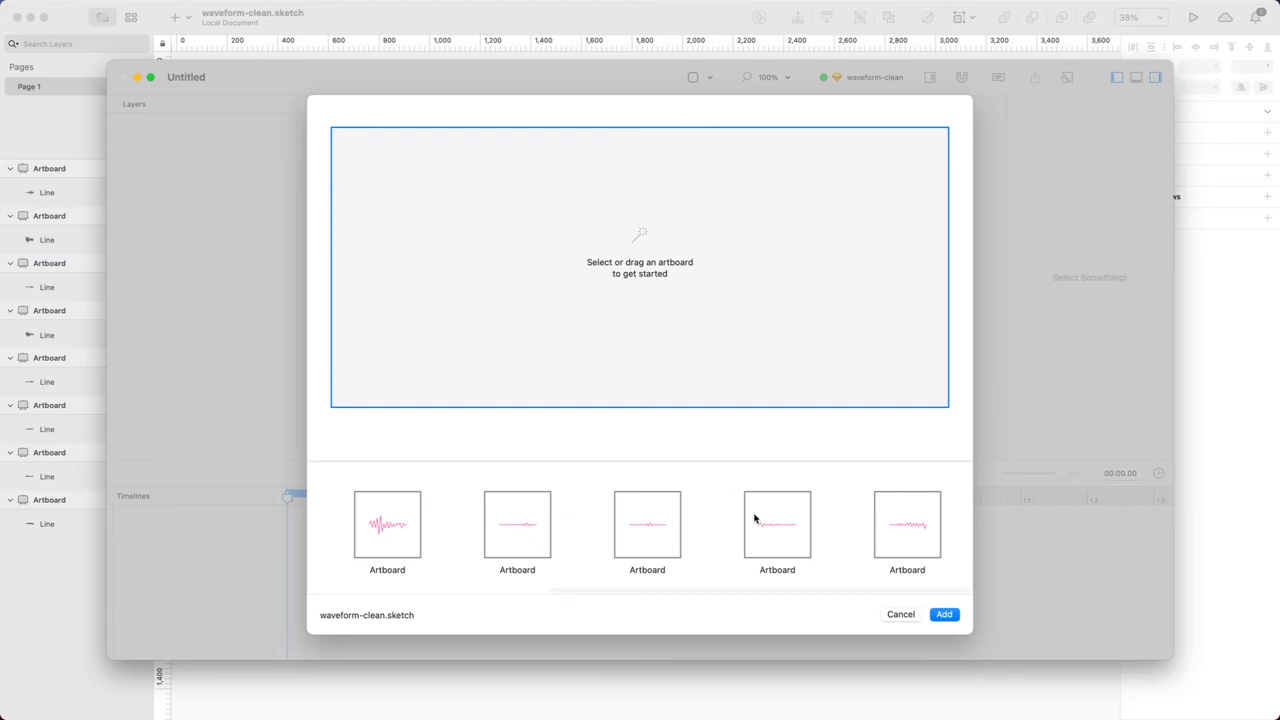
pyautogui.hscroll(-5, 756, 512)
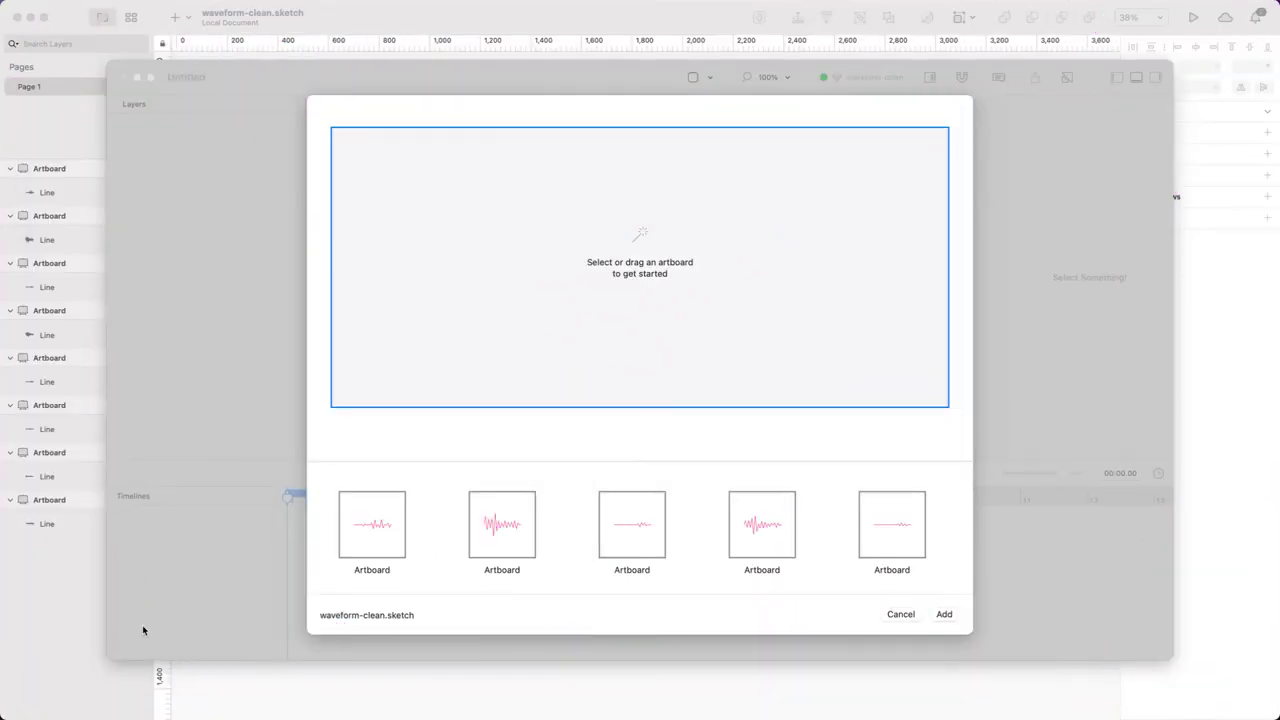
pyautogui.click(374, 524)
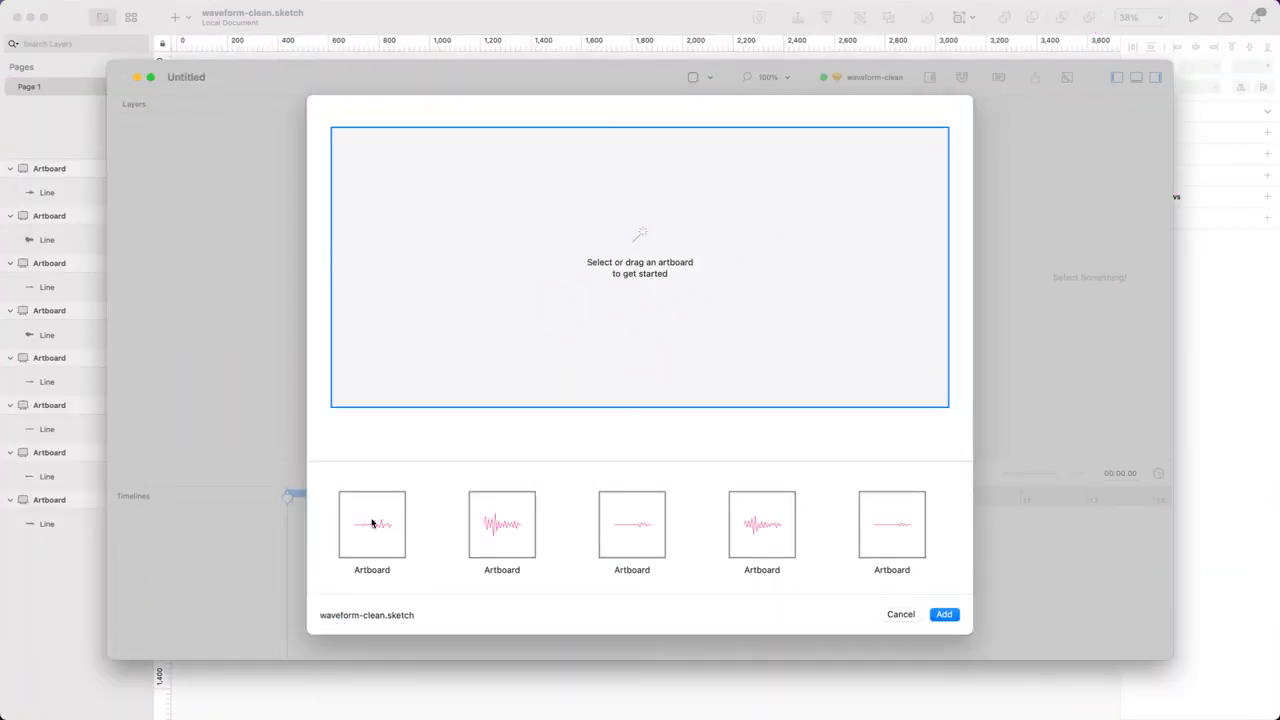
pyautogui.click(770, 526)
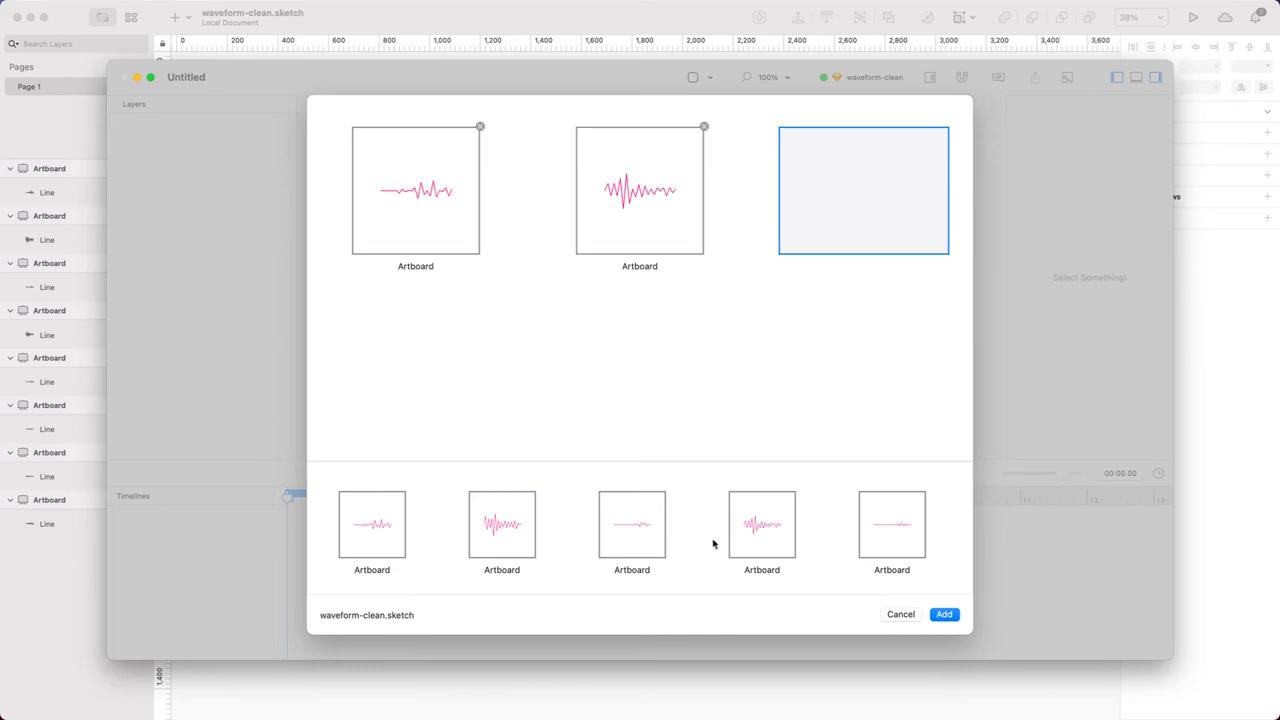
pyautogui.click(896, 521)
pyautogui.click(605, 521)
pyautogui.click(487, 529)
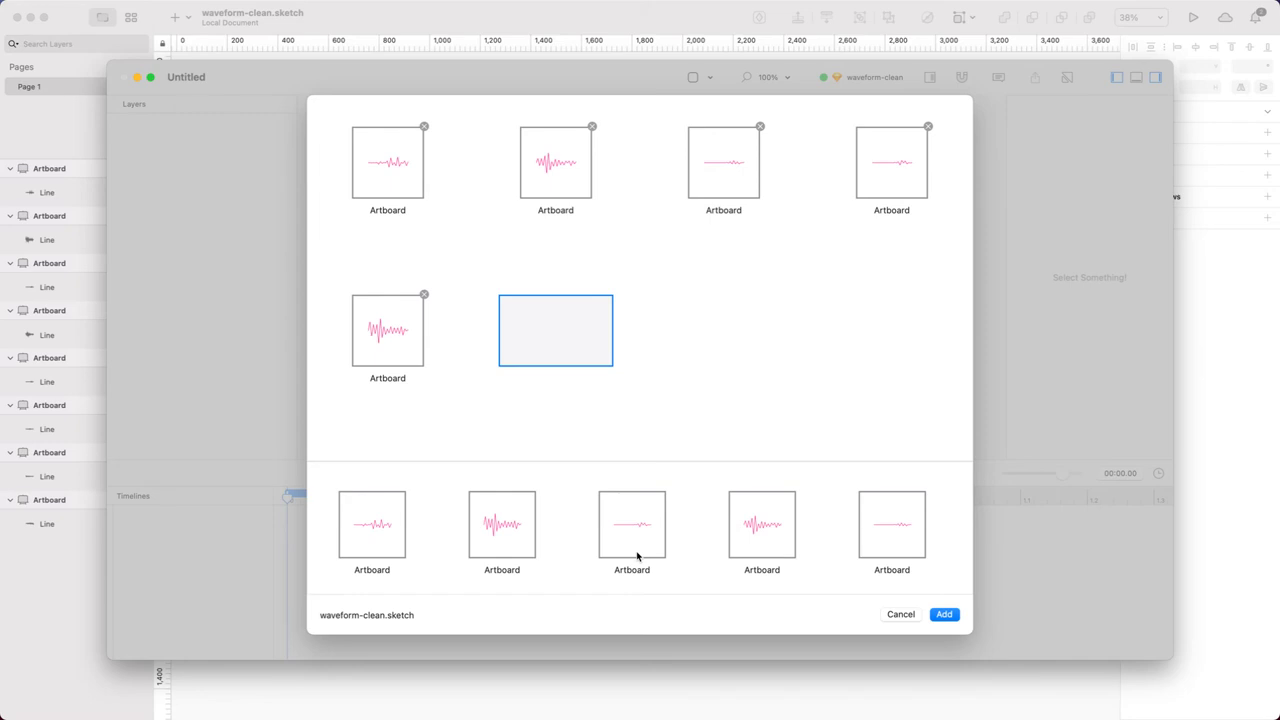
pyautogui.hscroll(3, 640, 530)
pyautogui.click(907, 524)
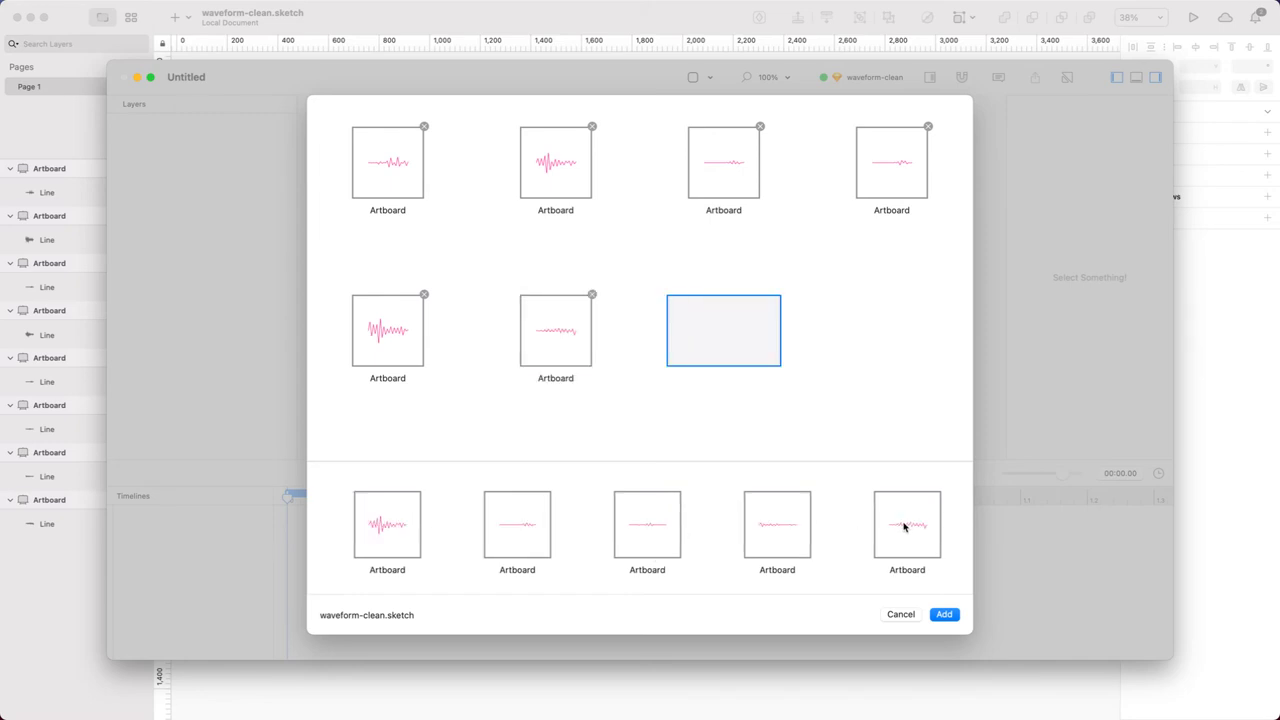
pyautogui.click(528, 528)
pyautogui.click(646, 530)
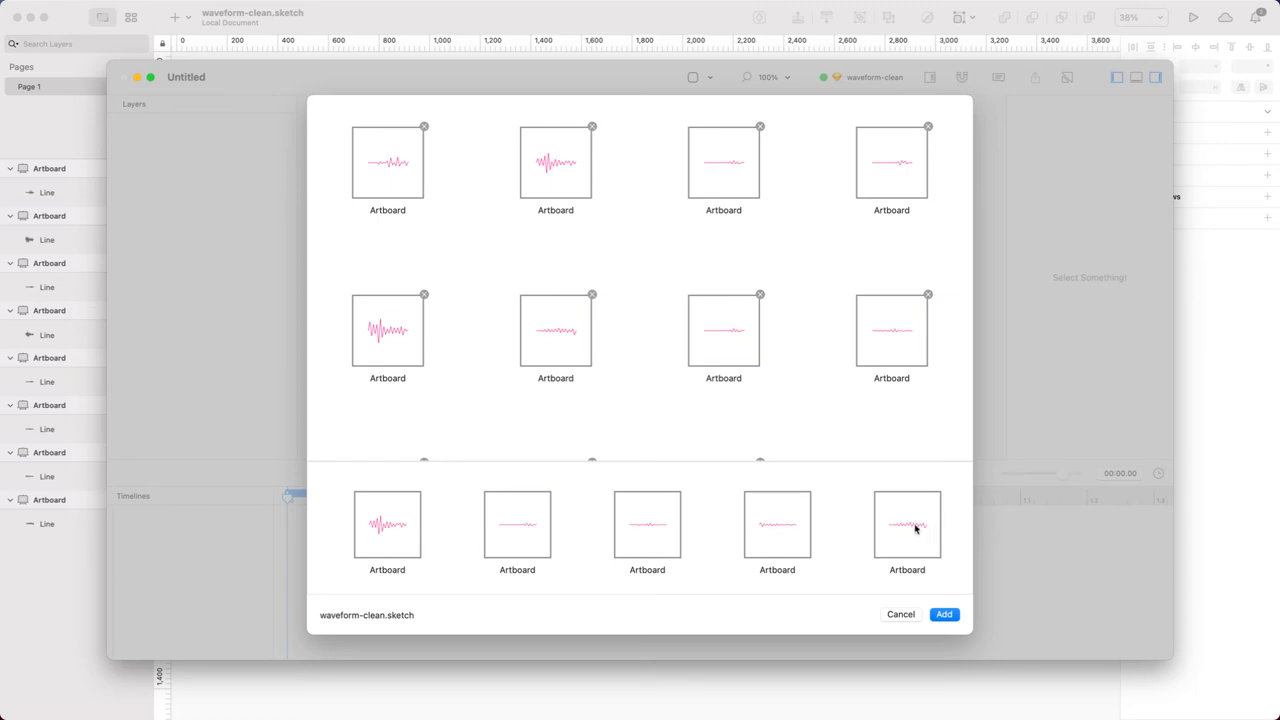
# - Complete and check the order of the artboard sequence, then add it to the document as a timeline
pyautogui.hscroll(-3, 440, 530)
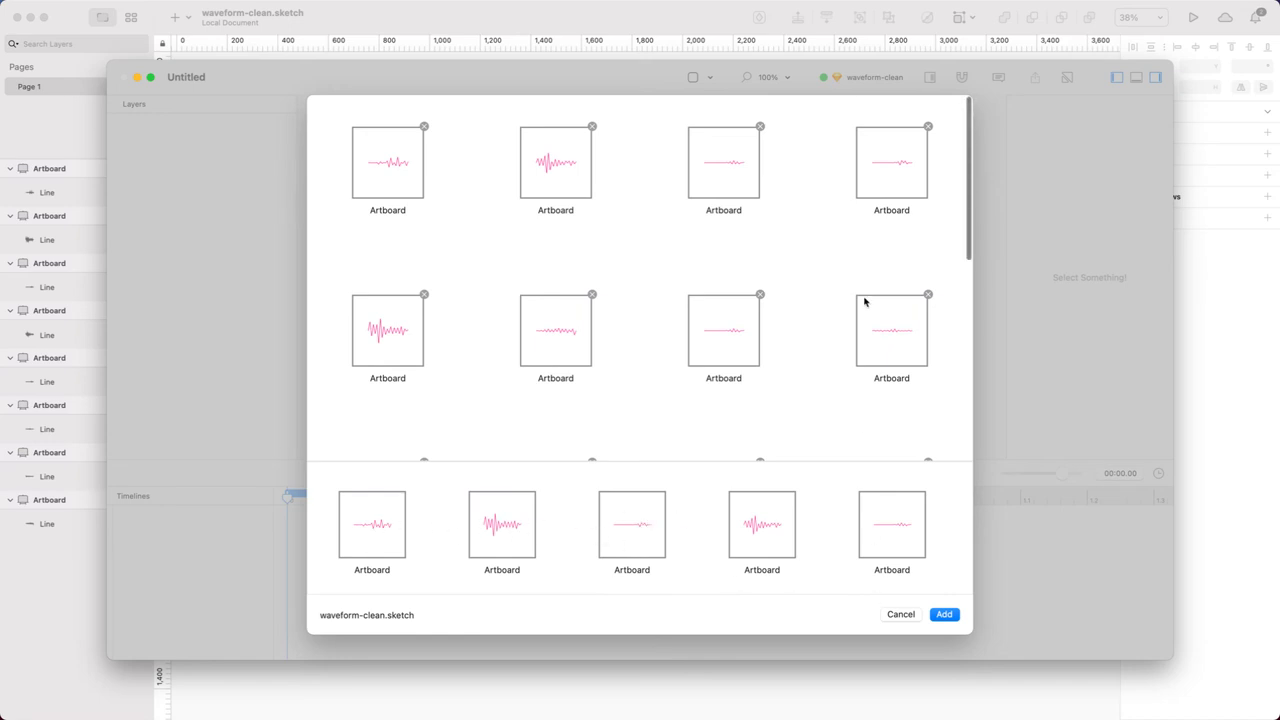
pyautogui.scroll(-5, 863, 306)
pyautogui.scroll(5, 863, 309)
pyautogui.scroll(-5, 830, 340)
pyautogui.scroll(5, 828, 340)
pyautogui.click(945, 613)
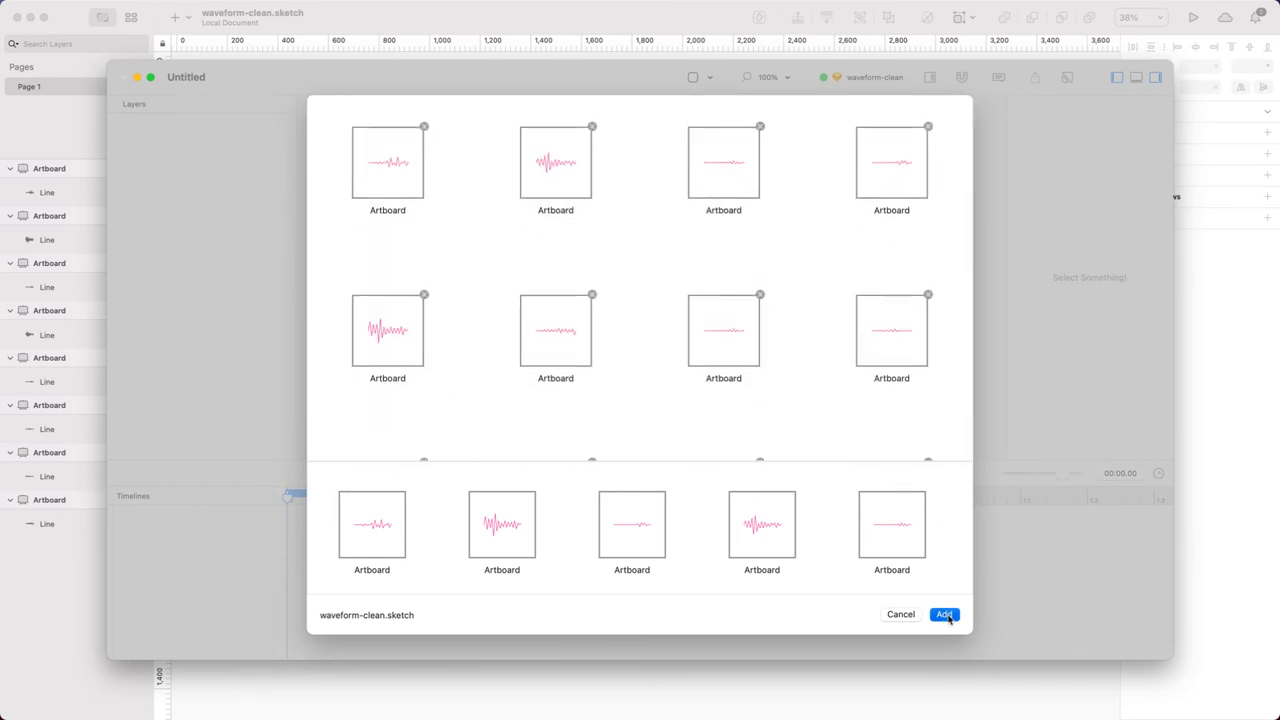
# - Preview the waveform animation and expand the Line layer to view its keyframes over the whole timeline
pyautogui.press('space')
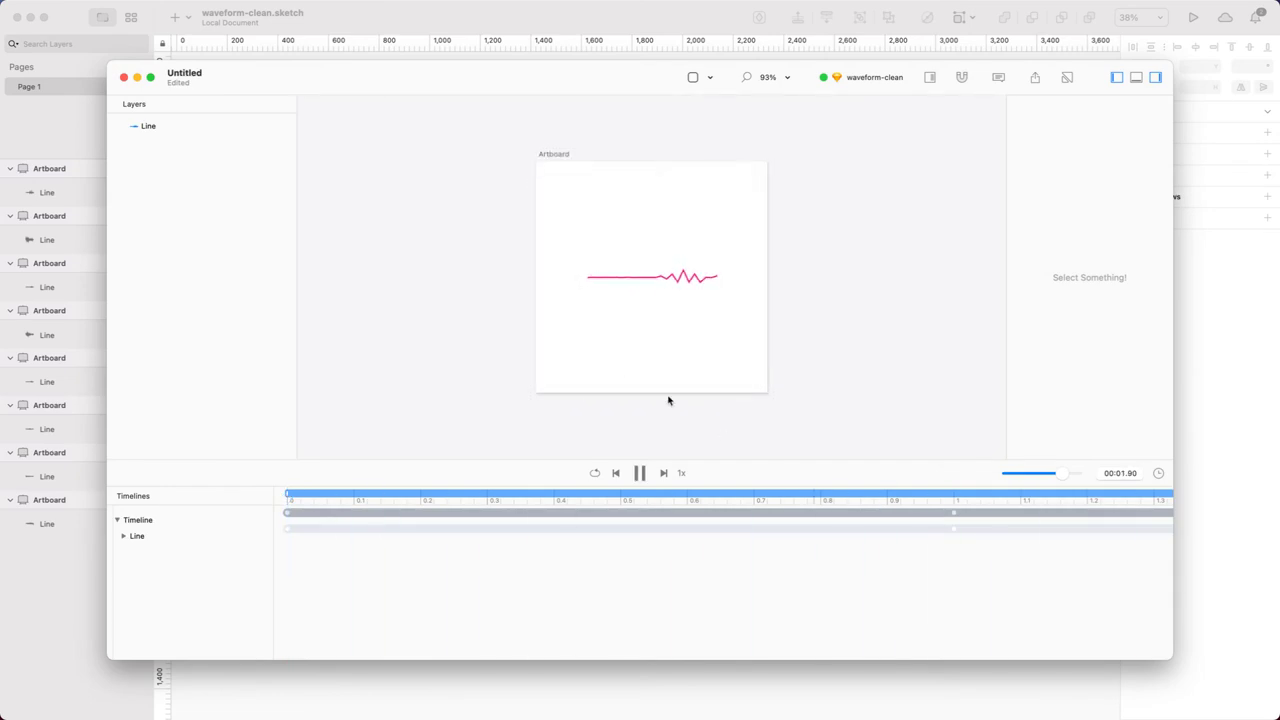
pyautogui.press('space')
pyautogui.moveTo(1062, 478); pyautogui.dragTo(1030, 481)
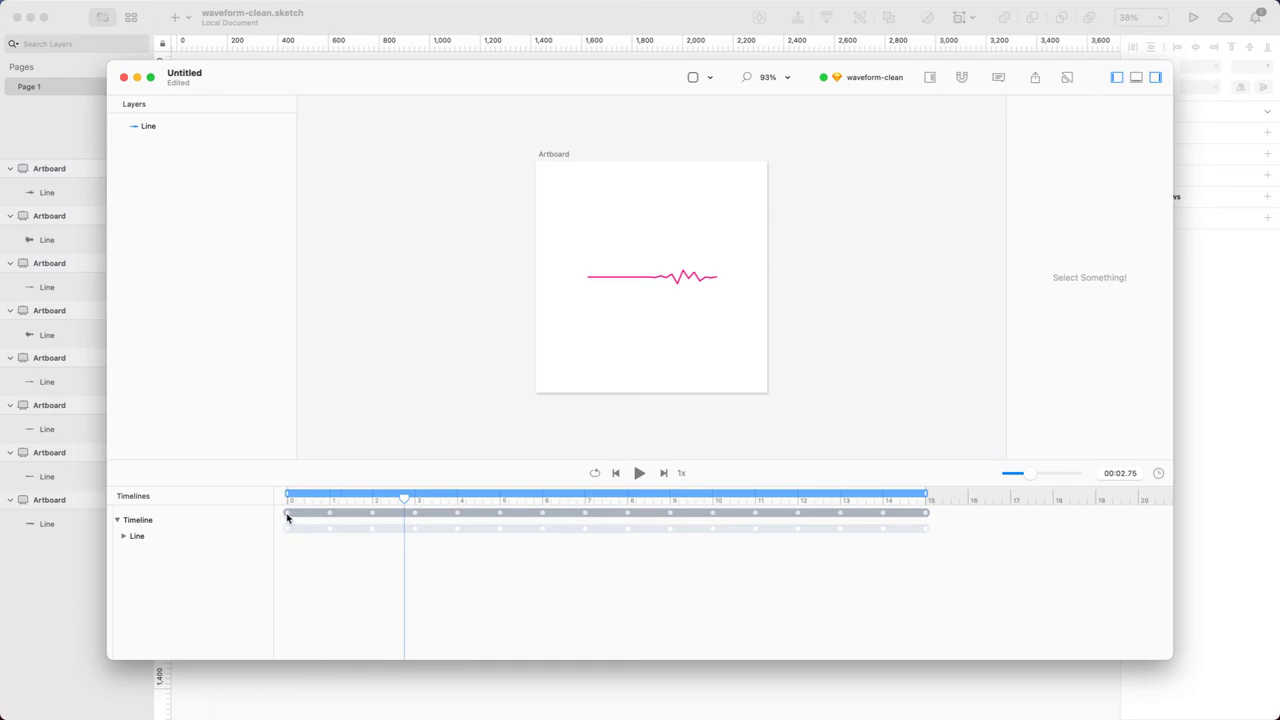
pyautogui.moveTo(403, 497); pyautogui.dragTo(272, 512)
pyautogui.click(126, 537)
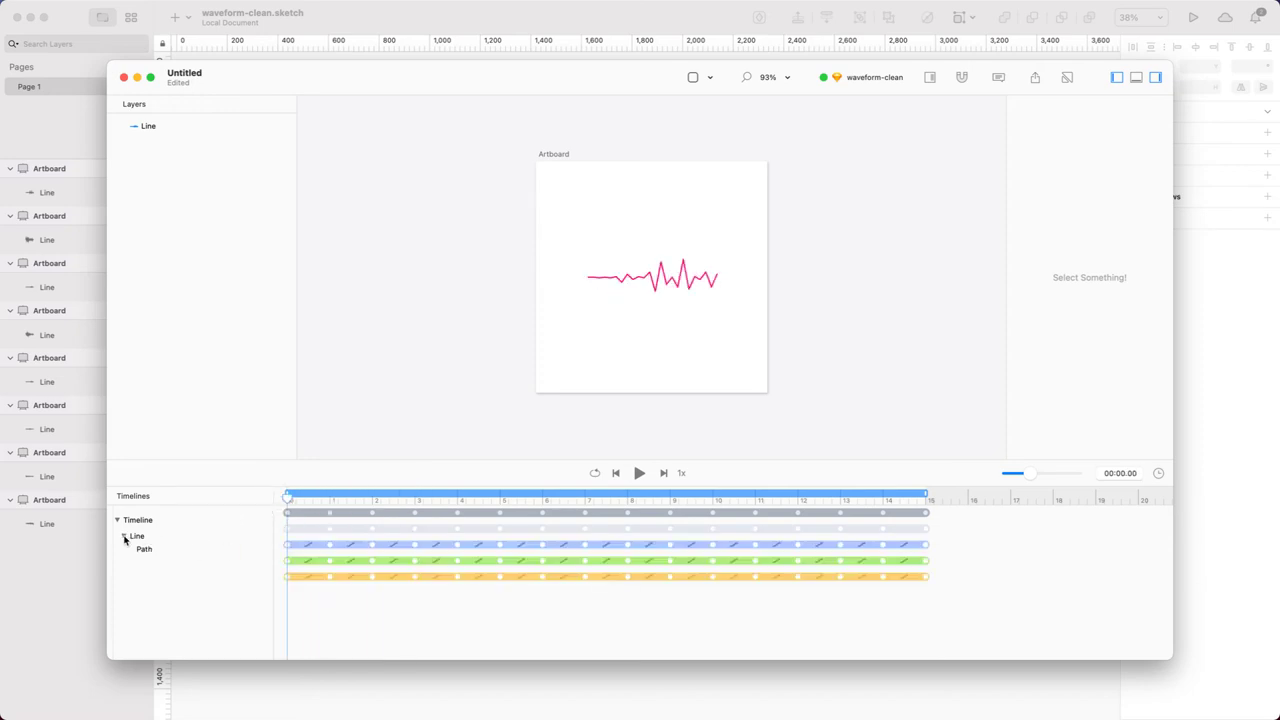
# - Scrub through the Line layer's keyframes up to 15 seconds and play the animation from the start
pyautogui.moveTo(306, 606); pyautogui.dragTo(967, 556)
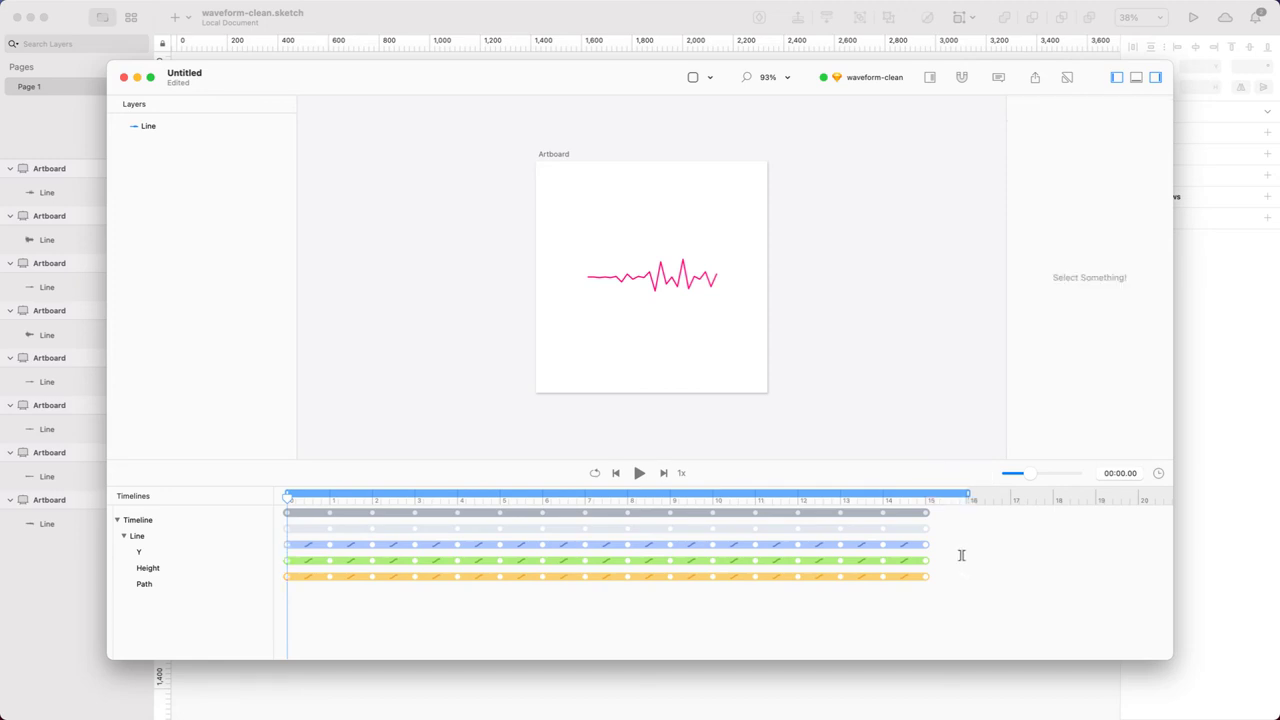
pyautogui.moveTo(287, 497); pyautogui.dragTo(40, 516)
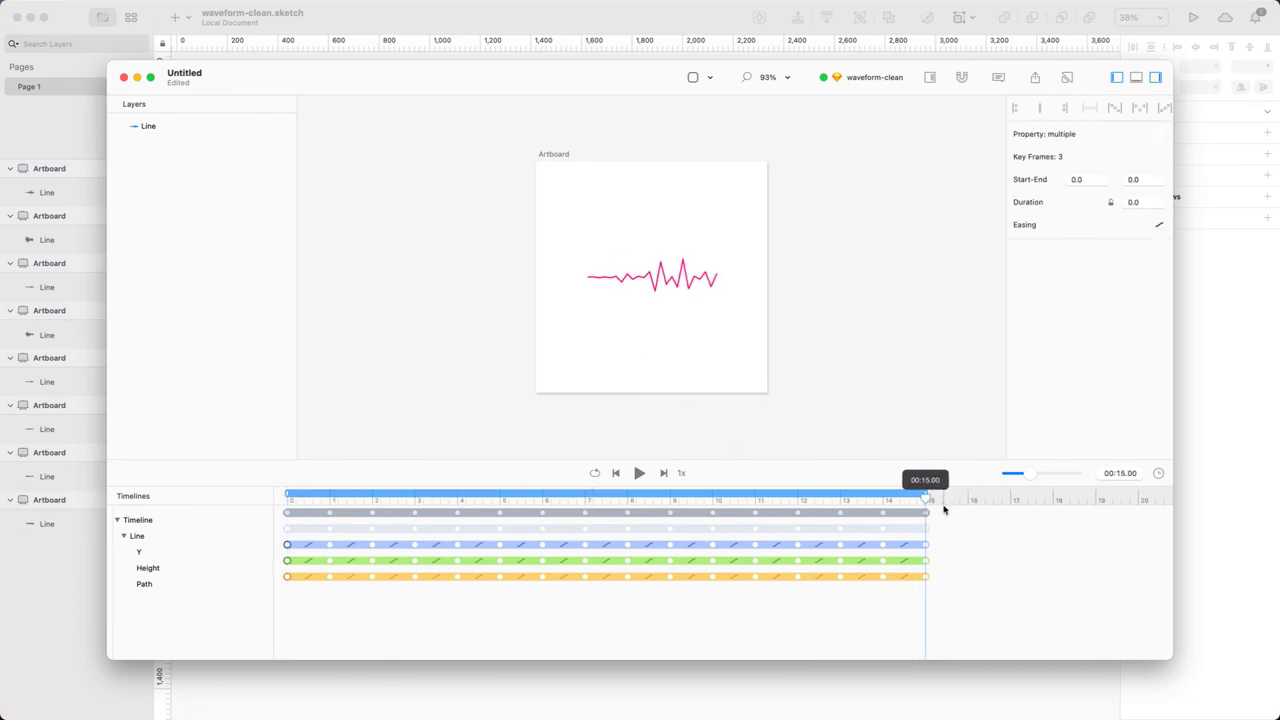
pyautogui.press('space')
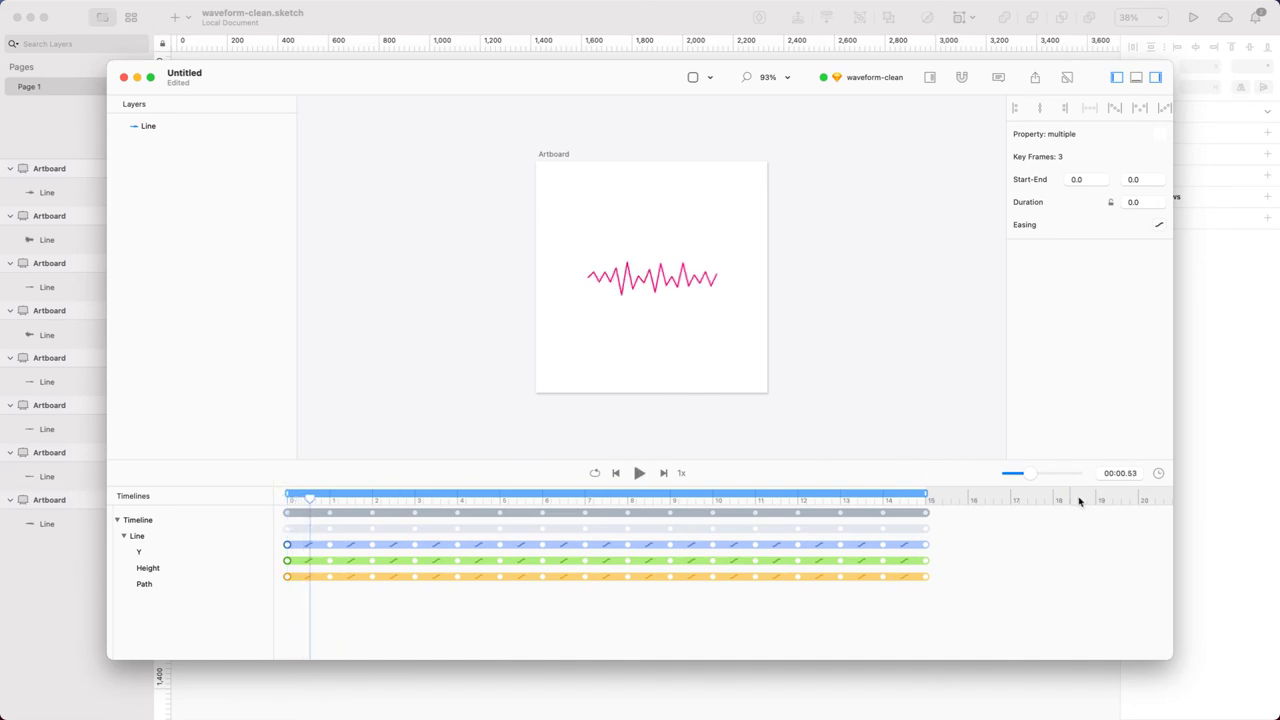
# - Scale the timeline length to 3 seconds and play the animation on an enlarged canvas
pyautogui.click(1158, 475)
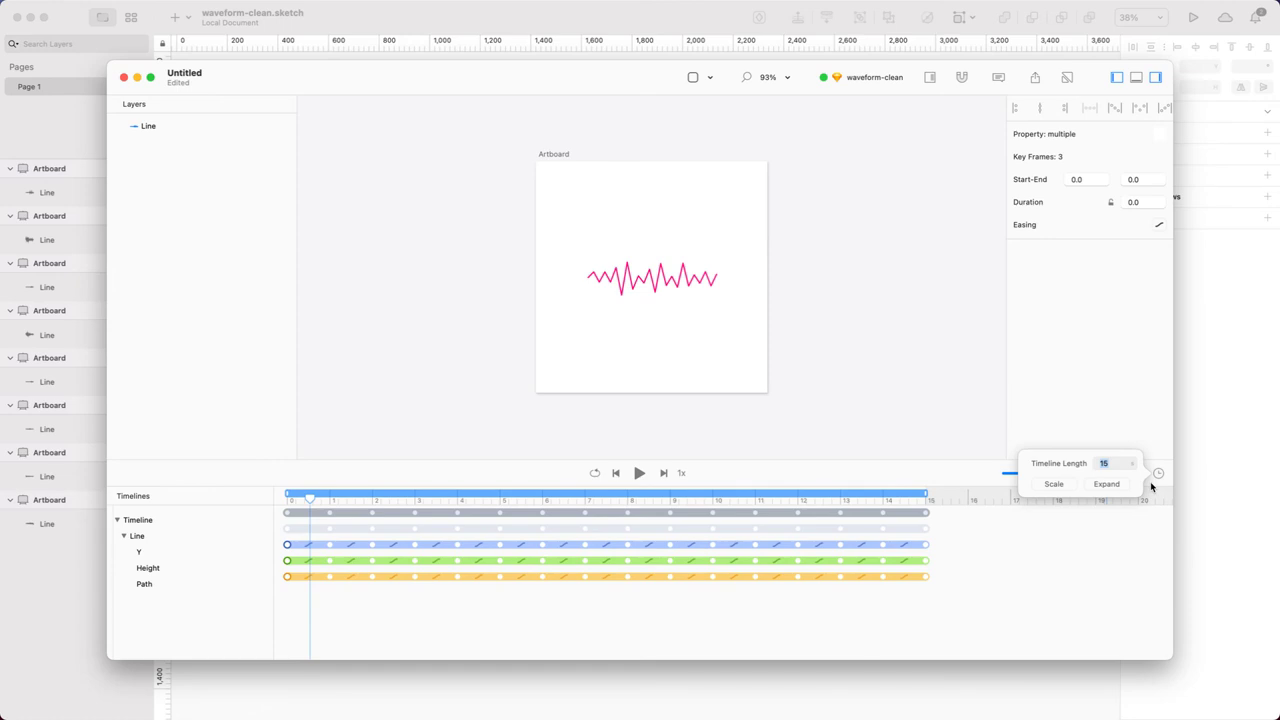
pyautogui.write('1.5')
pyautogui.press('Return')
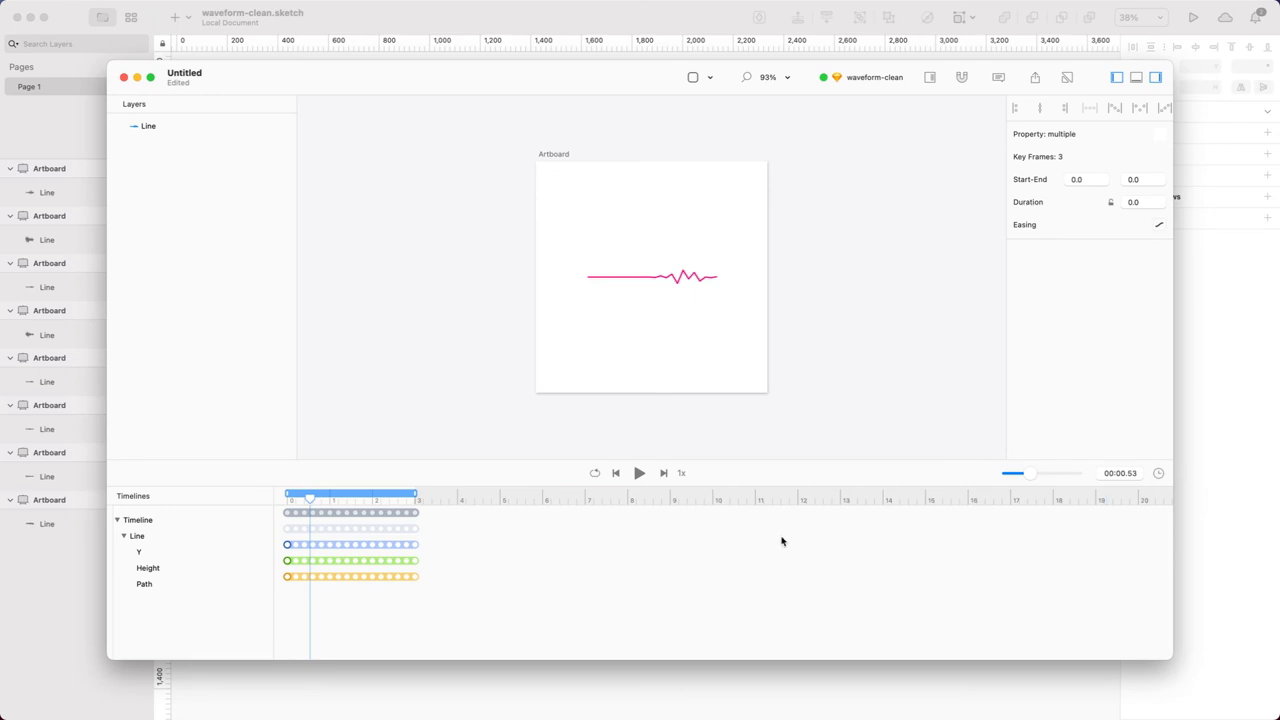
pyautogui.moveTo(589, 459); pyautogui.dragTo(591, 548)
pyautogui.press('space')
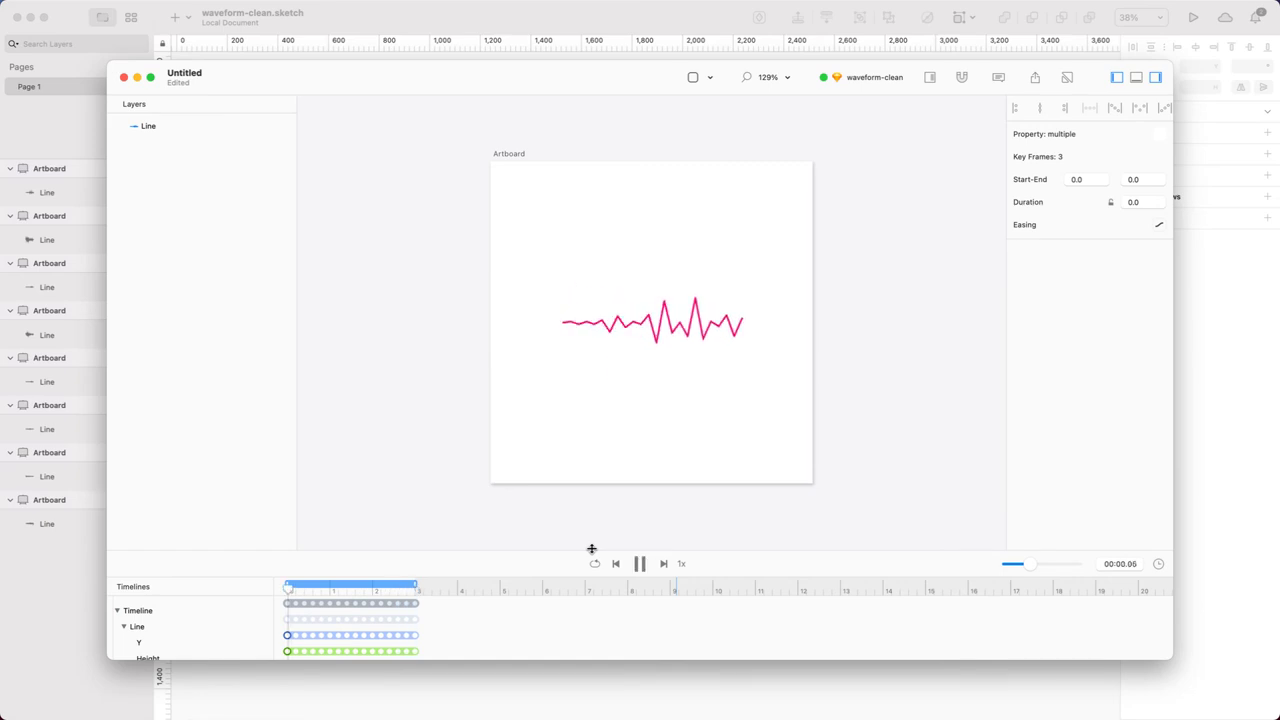
# - Scale the timeline length to 1.5 seconds and play the shortened animation
pyautogui.press('space')
pyautogui.click(1157, 565)
pyautogui.write('1.5')
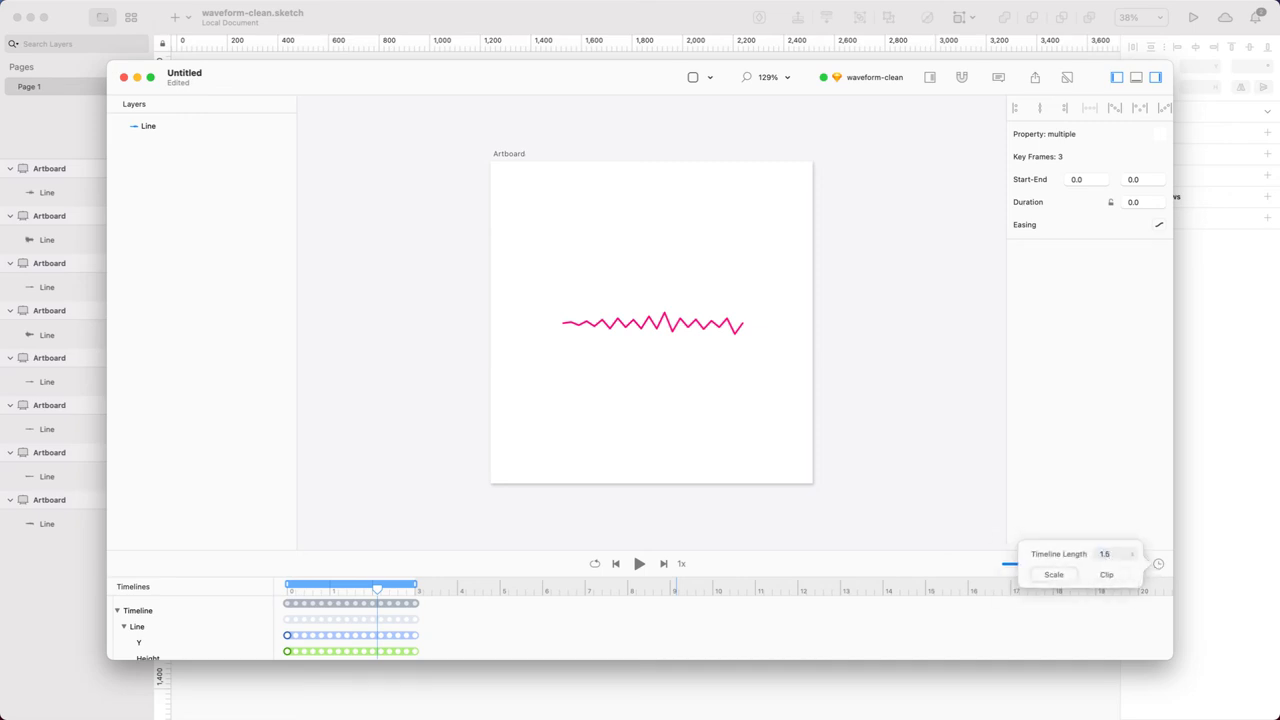
pyautogui.press('Return')
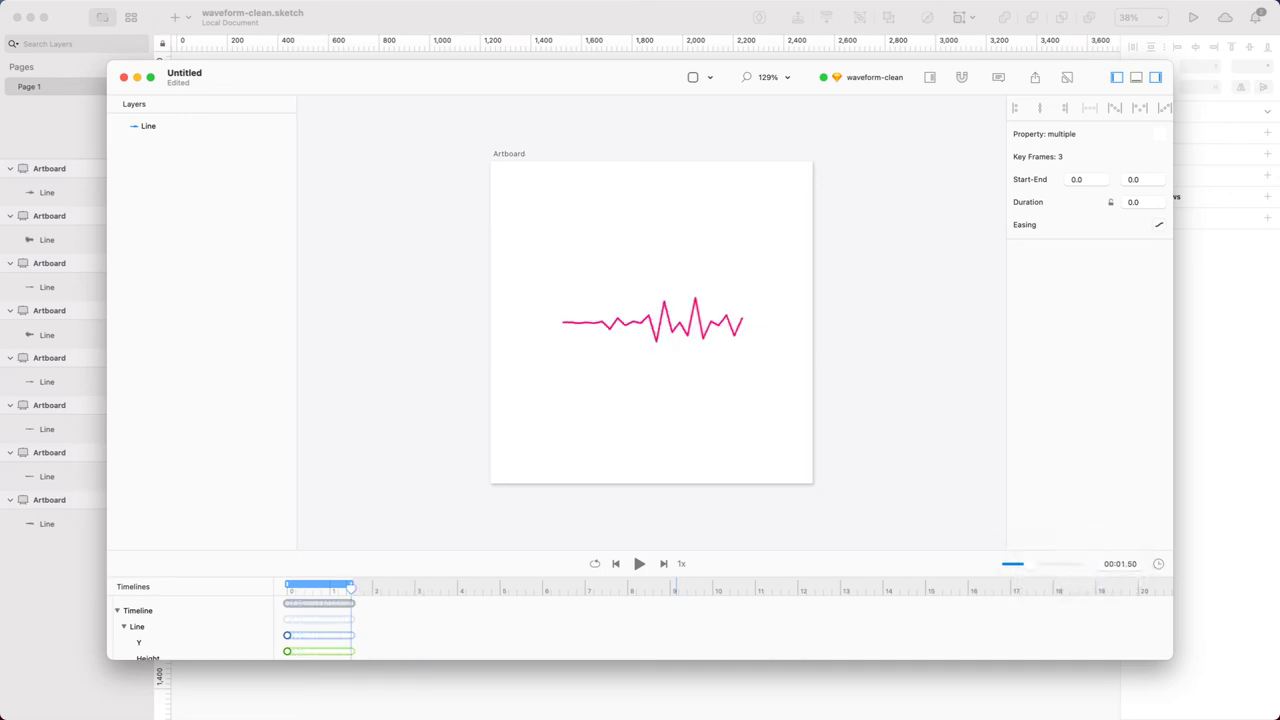
pyautogui.click(825, 381)
pyautogui.press('space')
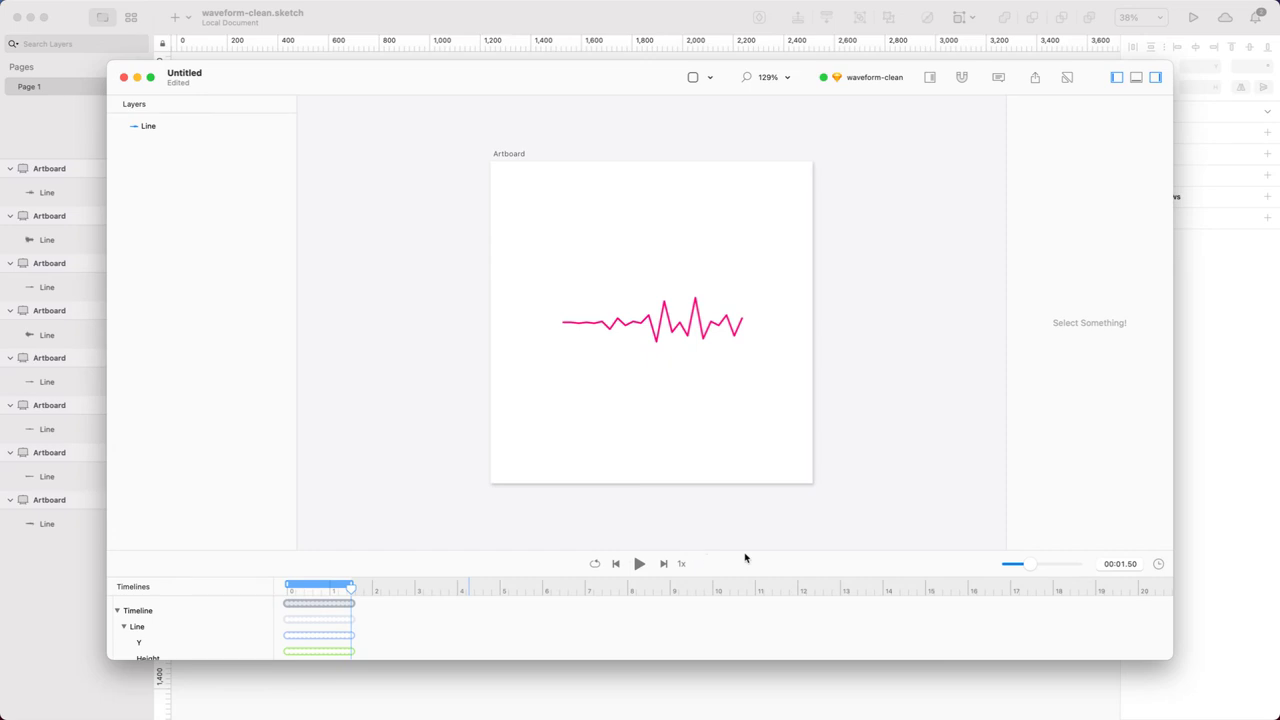
# - Select all of the Line layer's Y, Height and Path keyframes and apply the Ease Out easing to them
pyautogui.moveTo(1033, 564); pyautogui.dragTo(1062, 561)
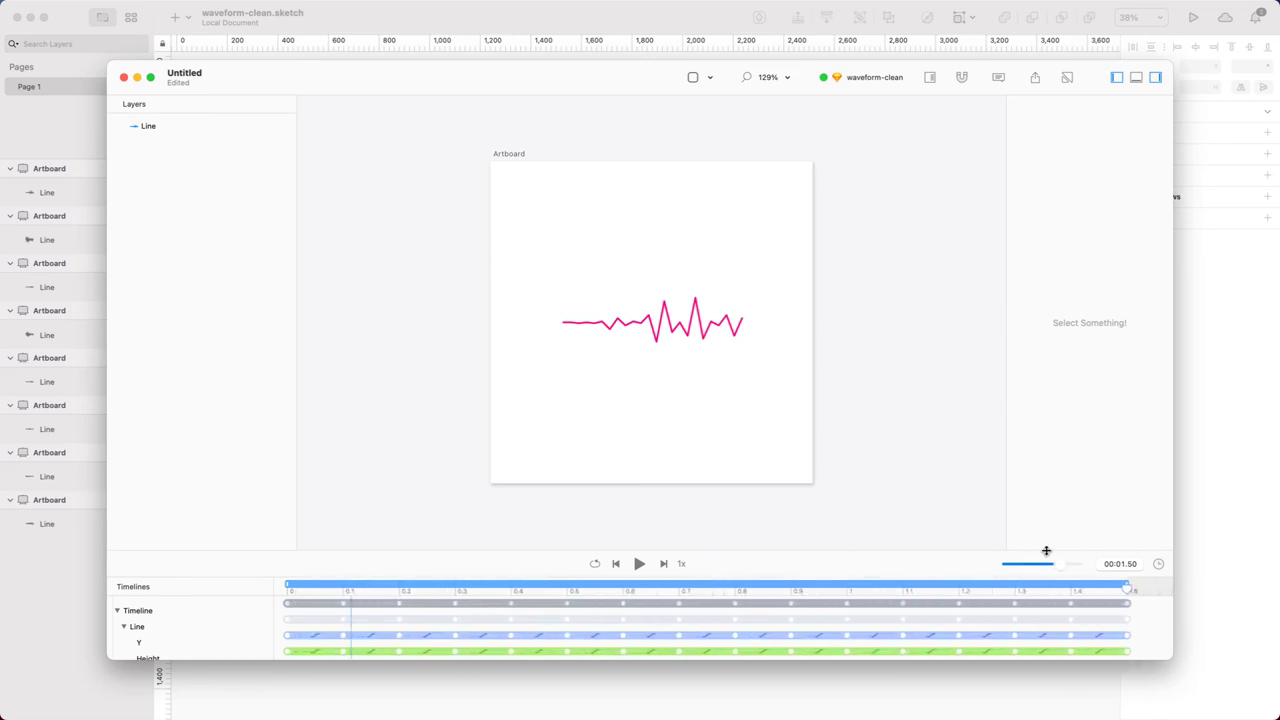
pyautogui.moveTo(986, 546); pyautogui.dragTo(986, 497)
pyautogui.press('super+a')
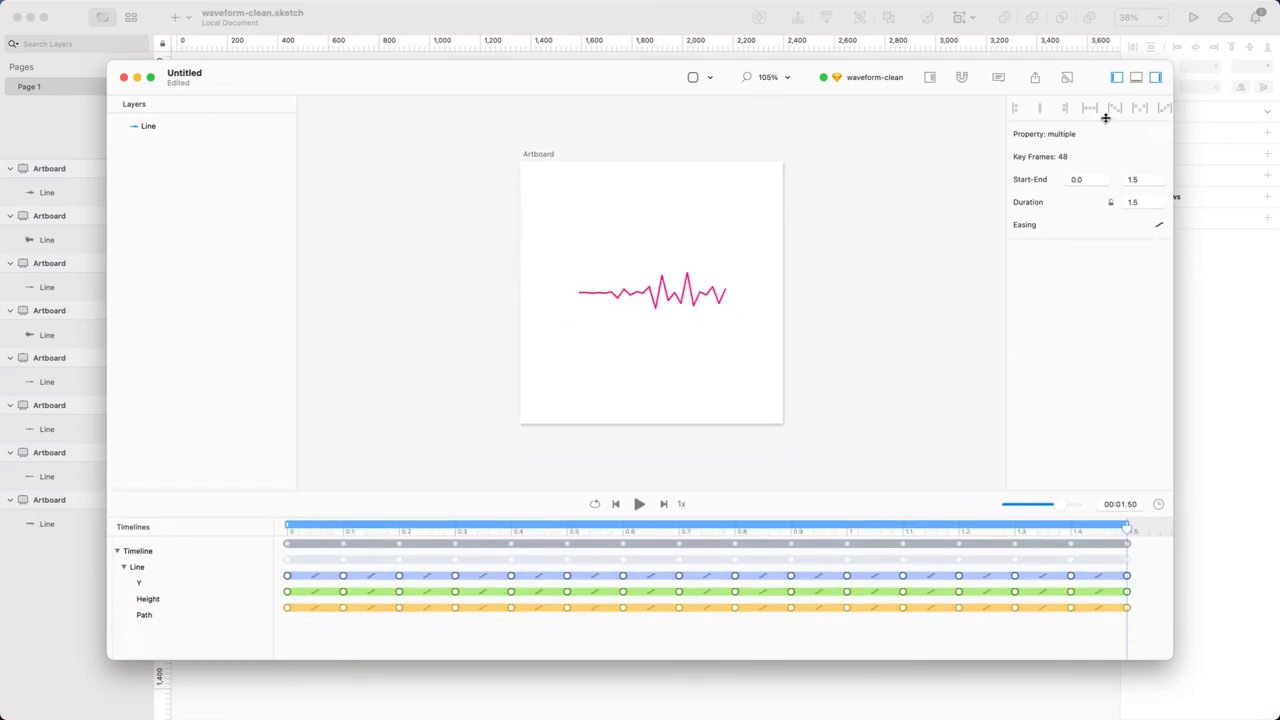
pyautogui.click(1159, 224)
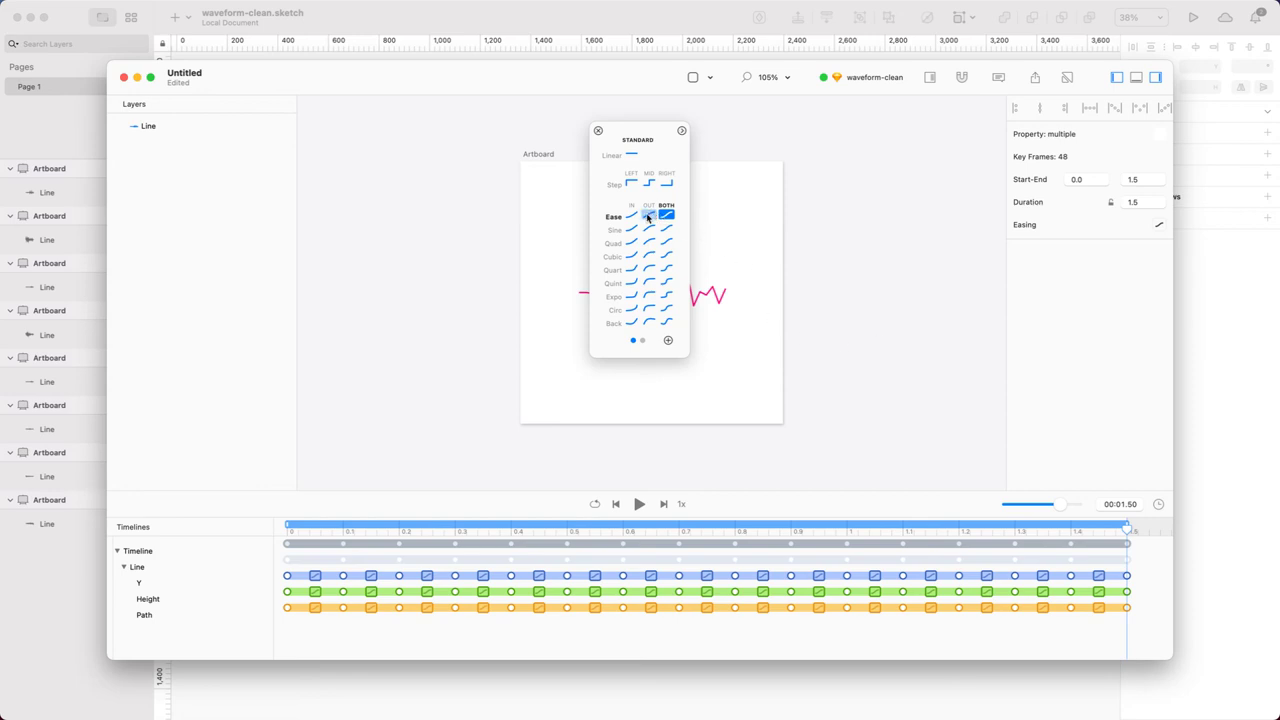
pyautogui.click(649, 215)
pyautogui.click(596, 130)
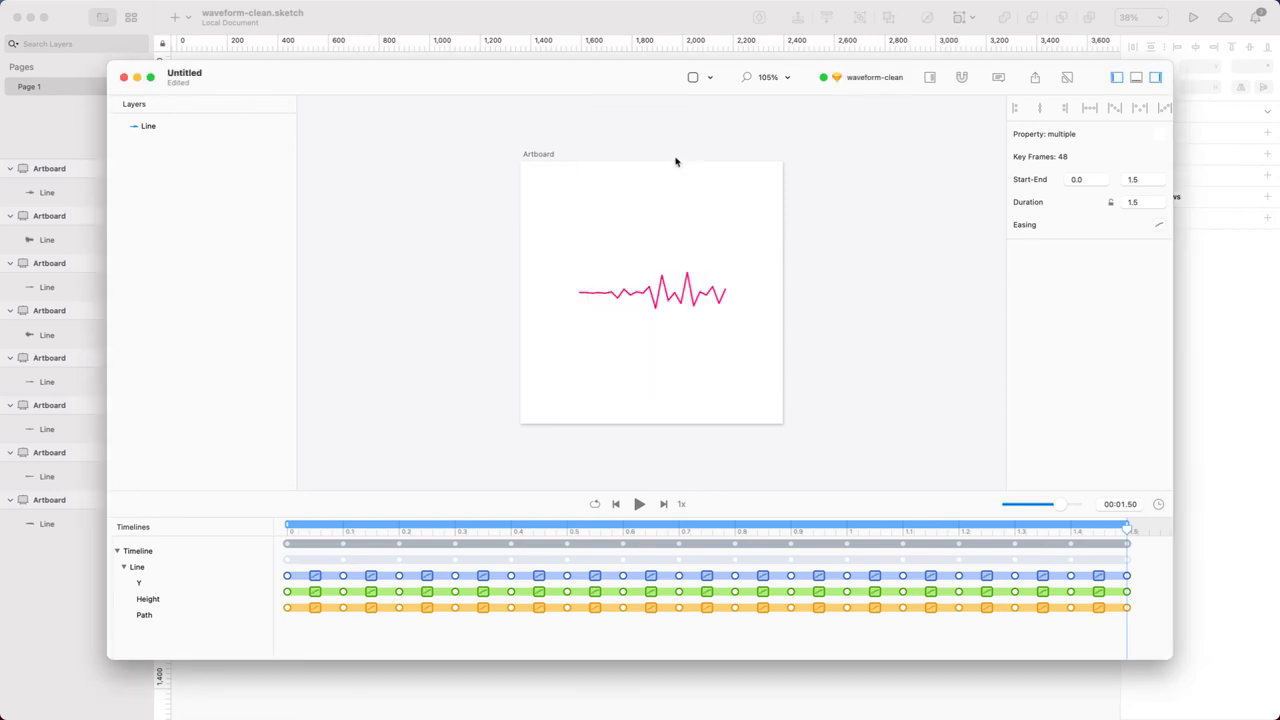
# - Play the eased waveform animation at normal size and again with the canvas enlarged to 400%
pyautogui.click(914, 191)
pyautogui.press('space')
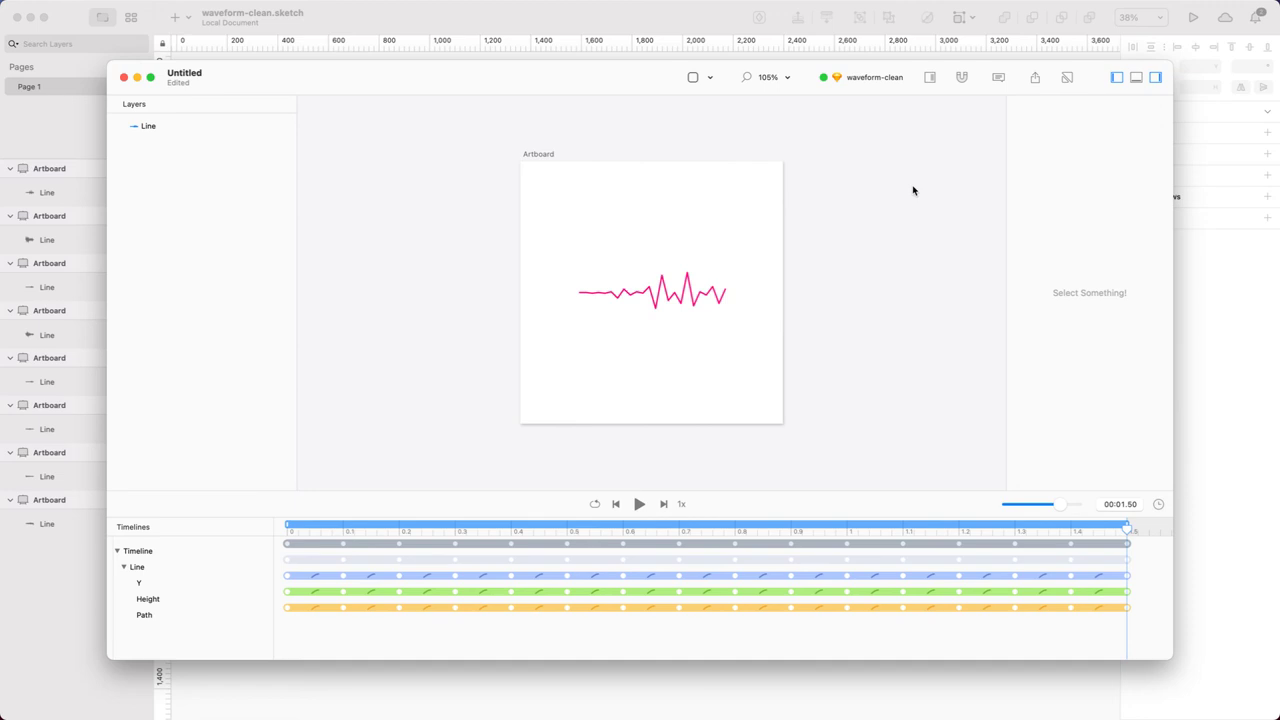
pyautogui.press('space')
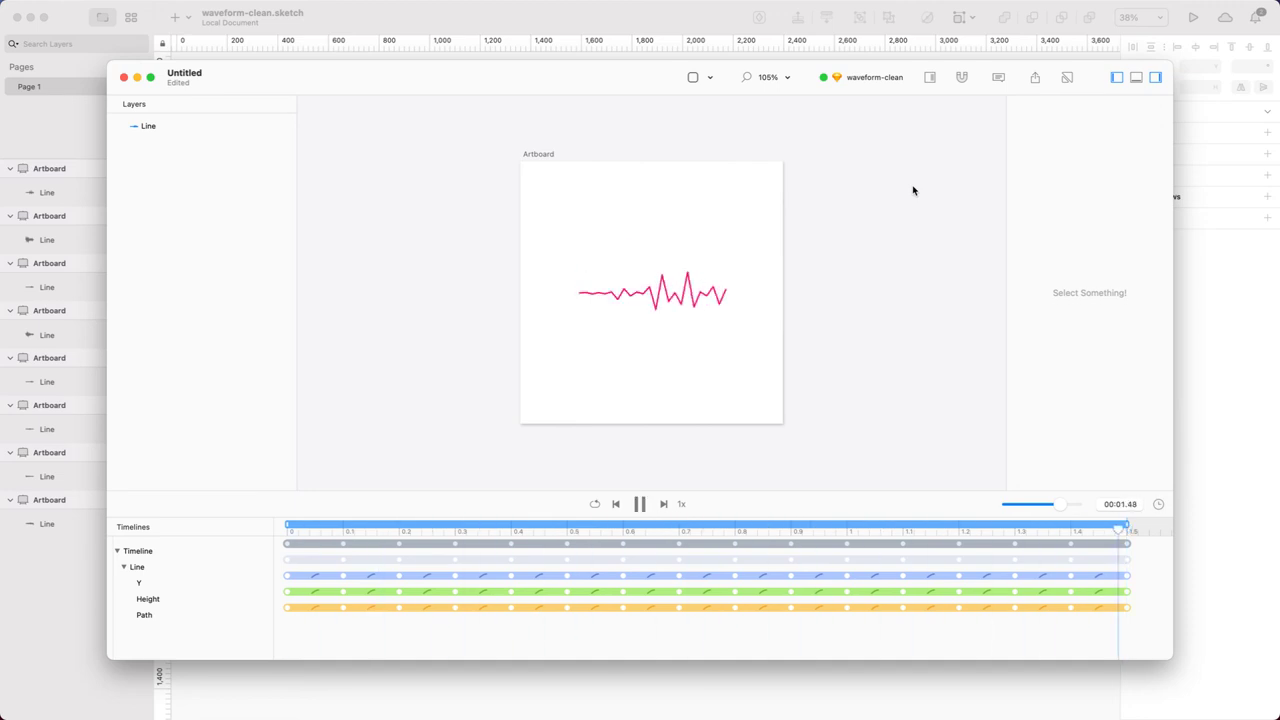
pyautogui.press('space')
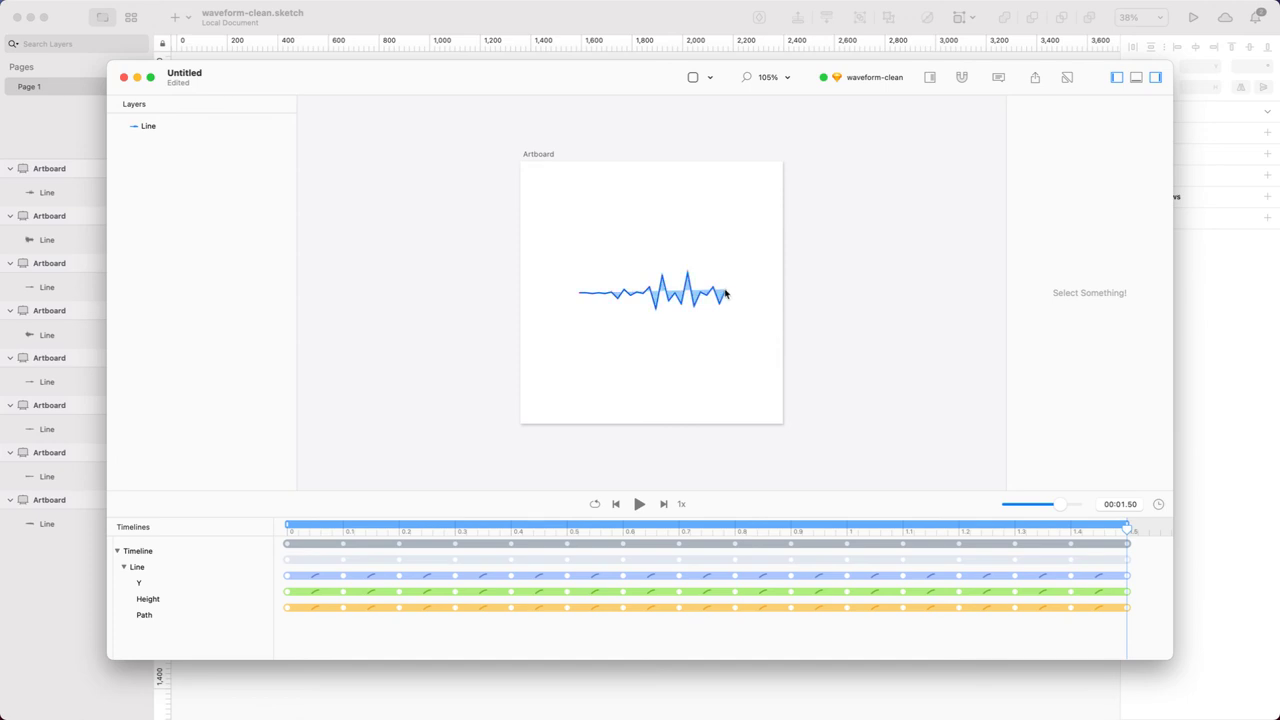
pyautogui.press('super+0')
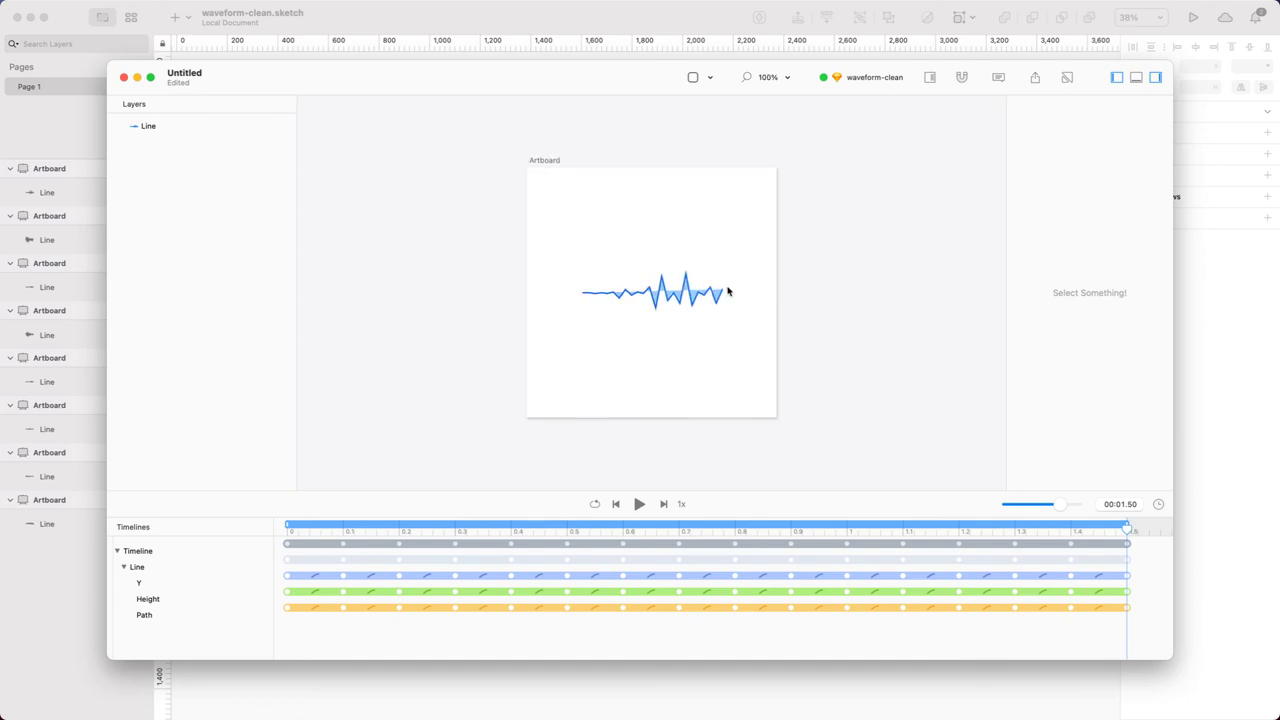
pyautogui.press('super+plus')
pyautogui.press('super+plus')
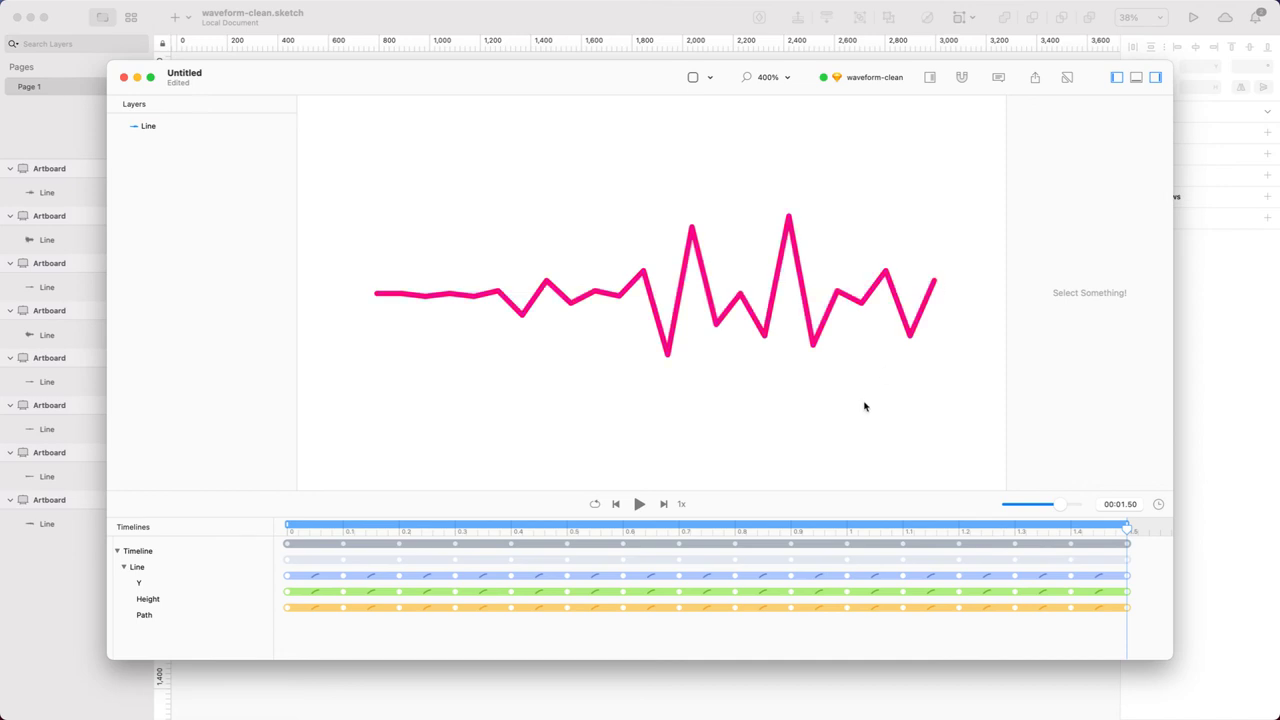
pyautogui.click(649, 510)
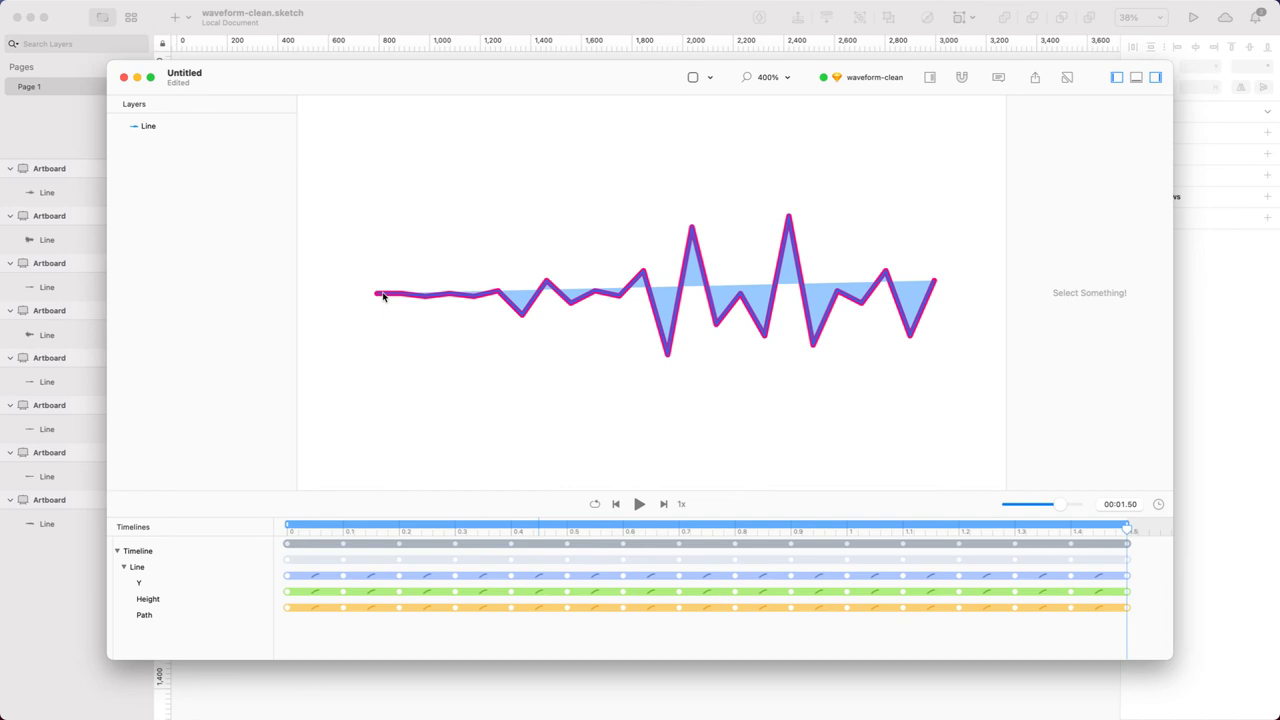
pyautogui.click(640, 505)
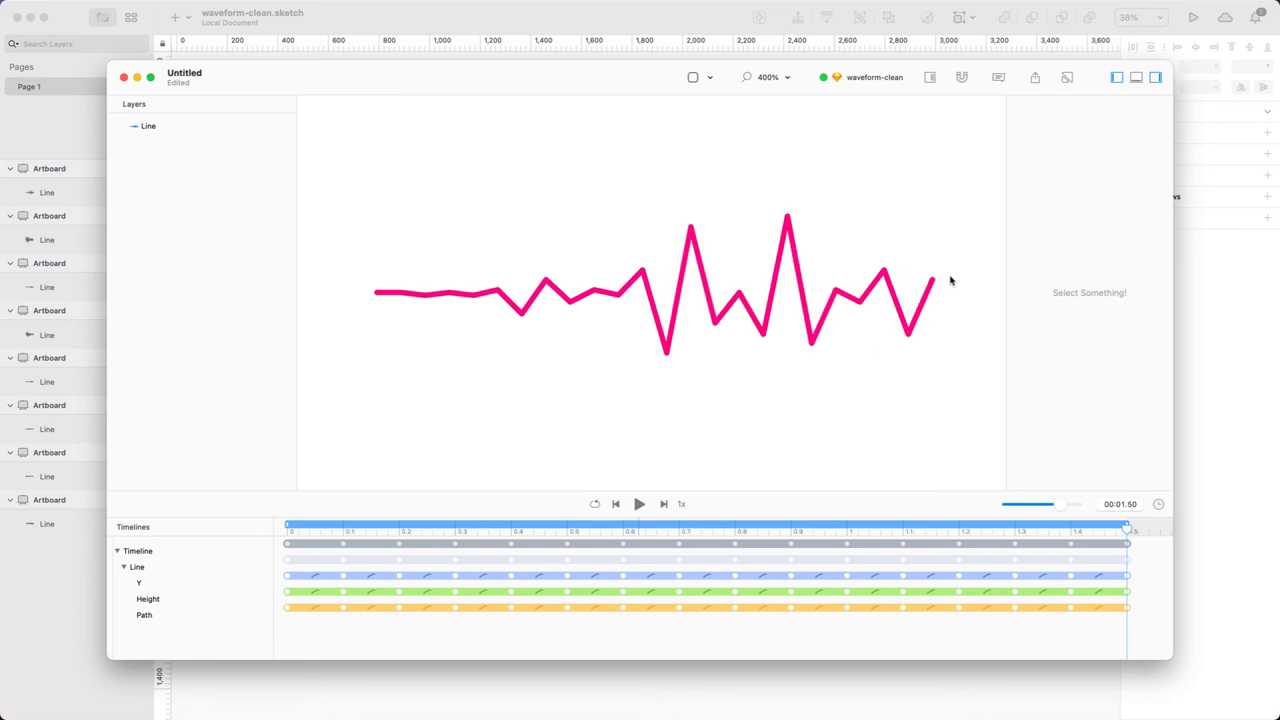
# - Set the artboard's background to the saved pink swatch, hex FD0178
pyautogui.press('super+minus')
pyautogui.press('super+minus')
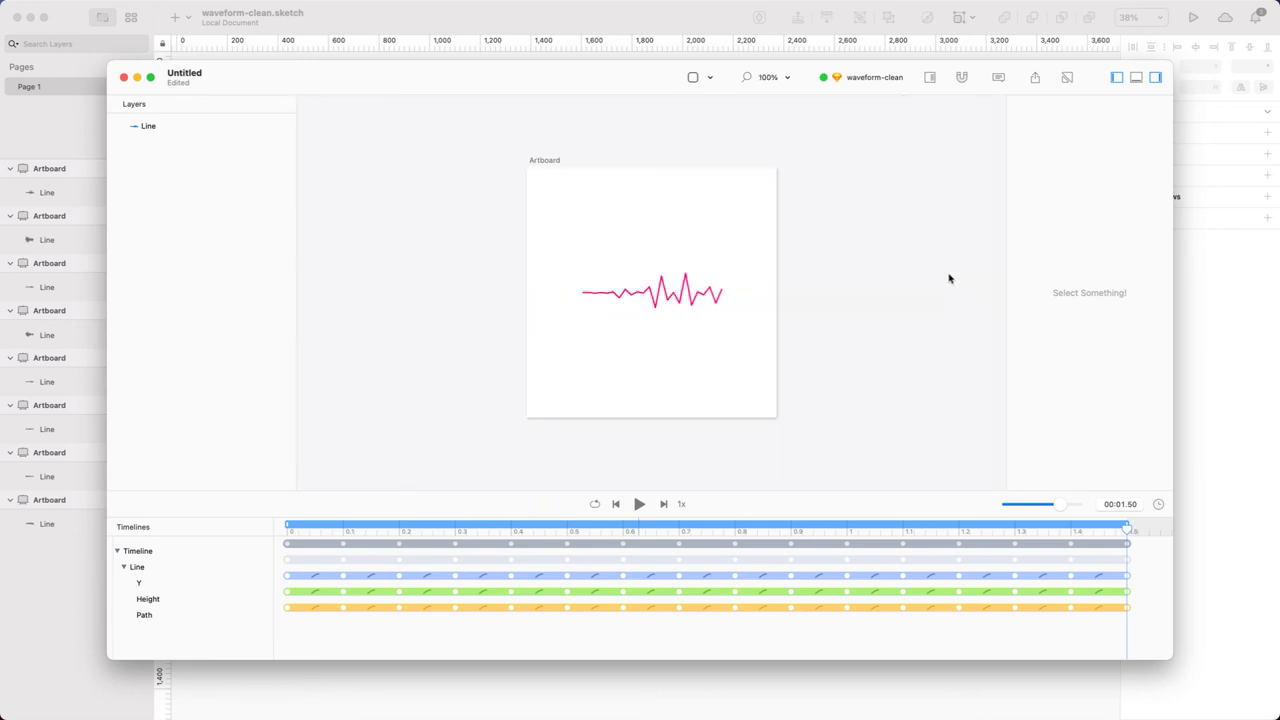
pyautogui.click(544, 161)
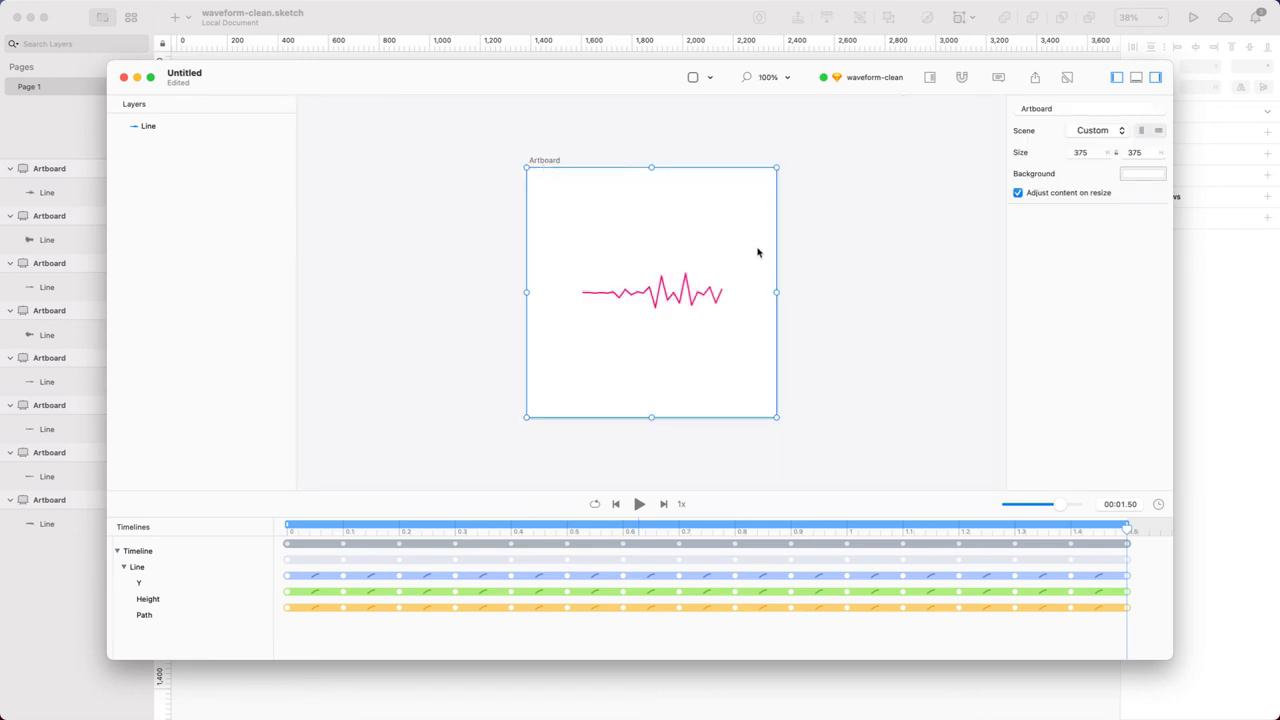
pyautogui.click(1154, 176)
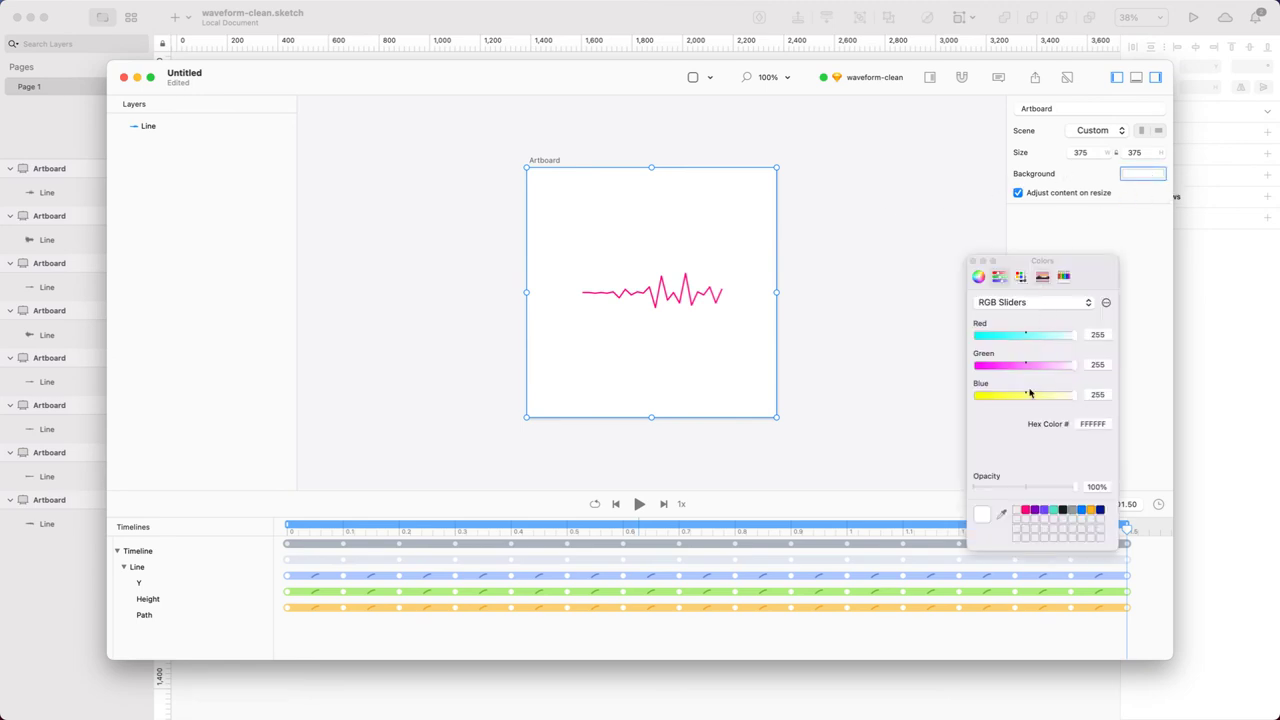
pyautogui.click(1027, 512)
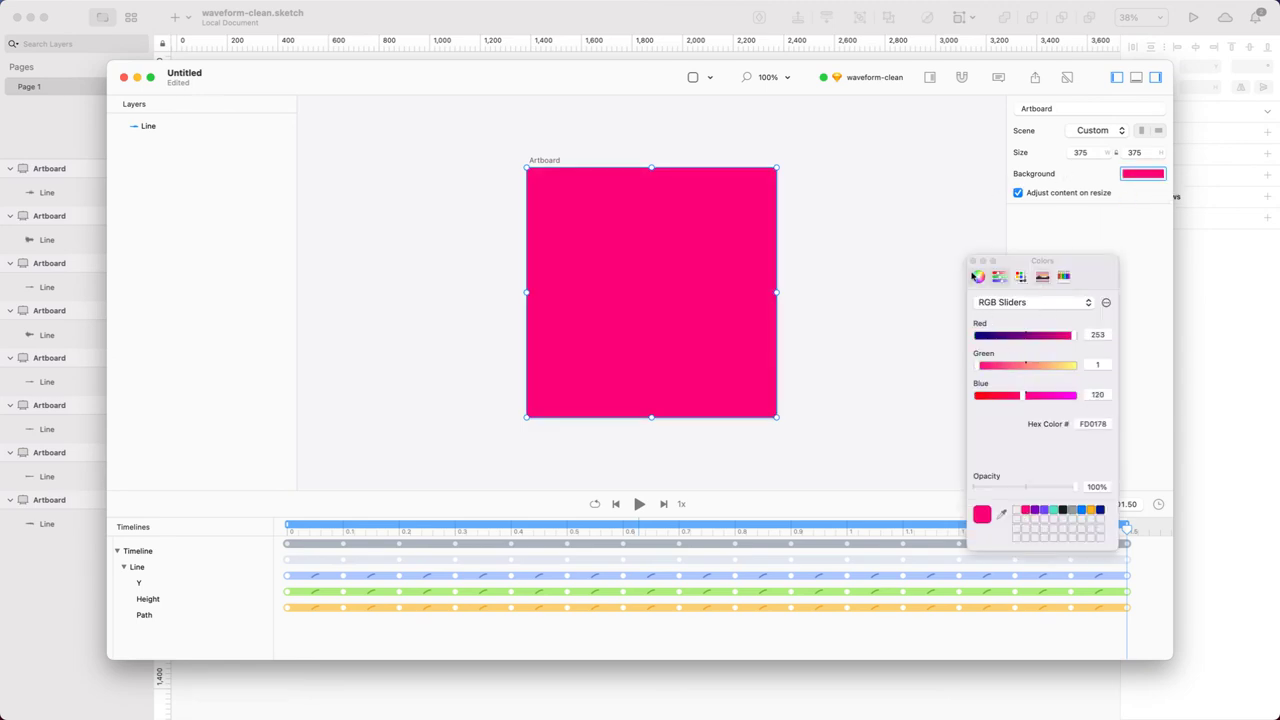
pyautogui.click(972, 261)
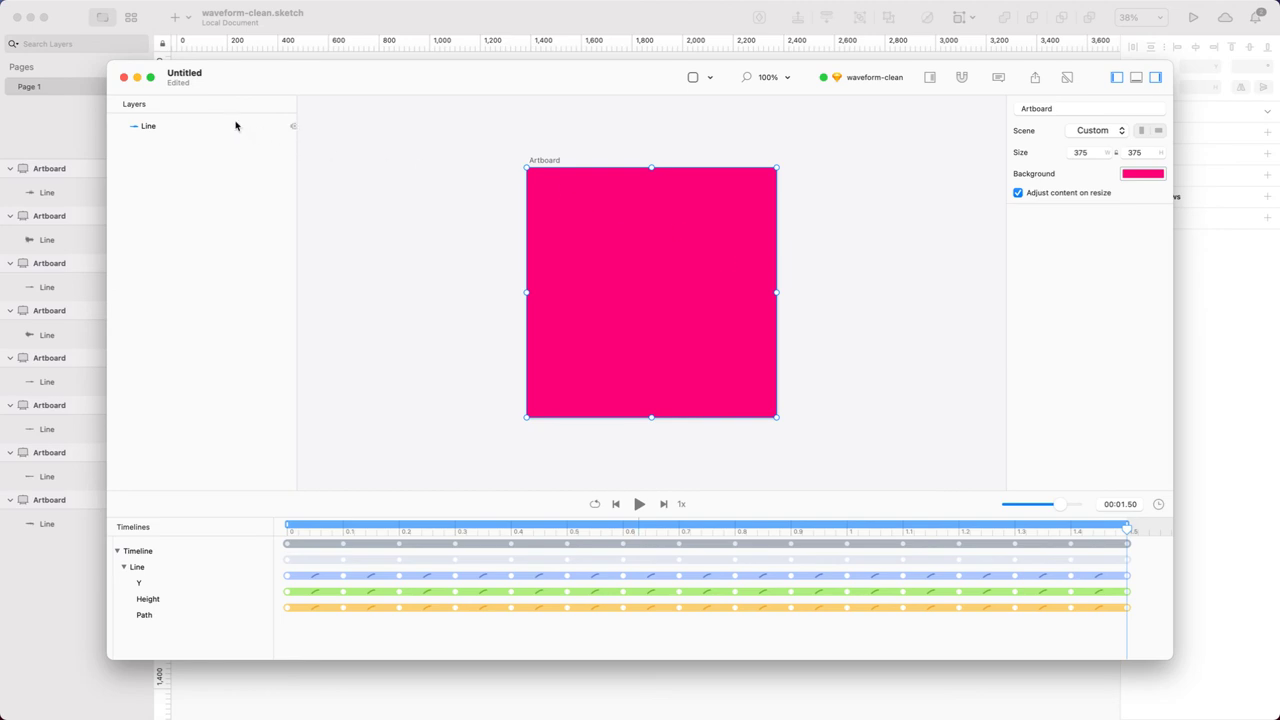
# - Maximise the document window, insert a new layer on the artboard and set its background color to hex FFFFFF
pyautogui.click(151, 78)
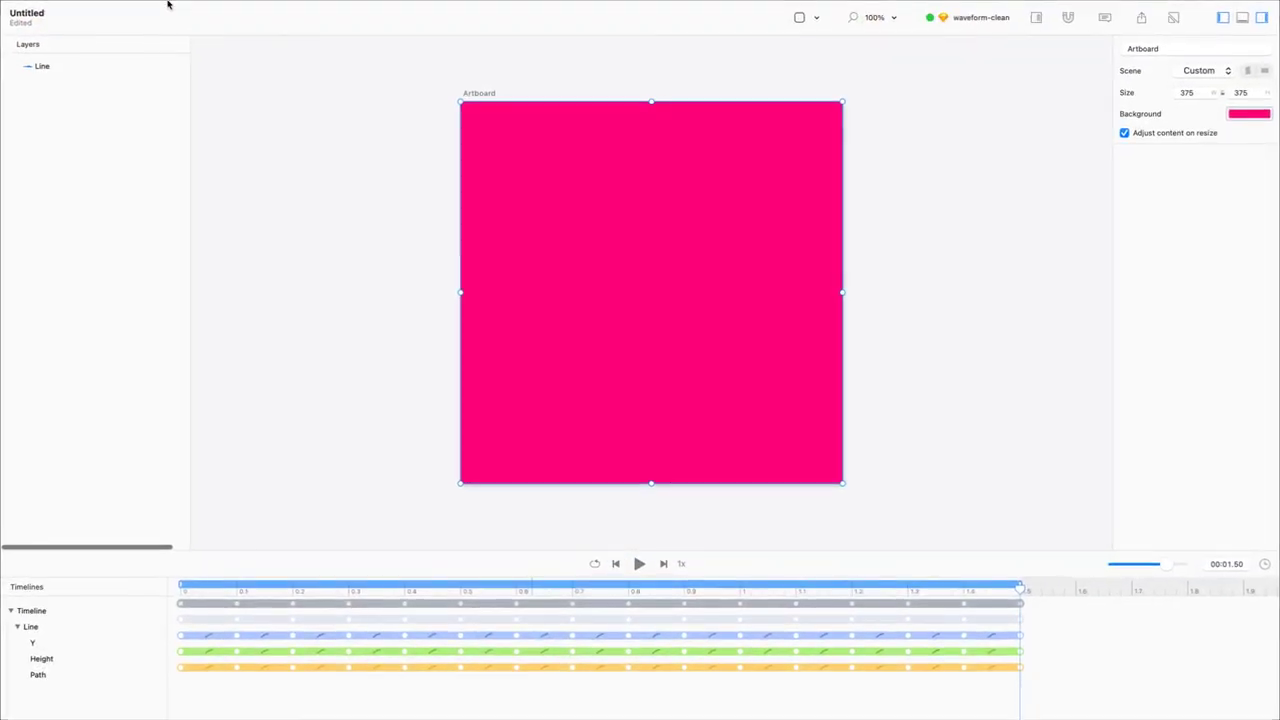
pyautogui.click(174, 8)
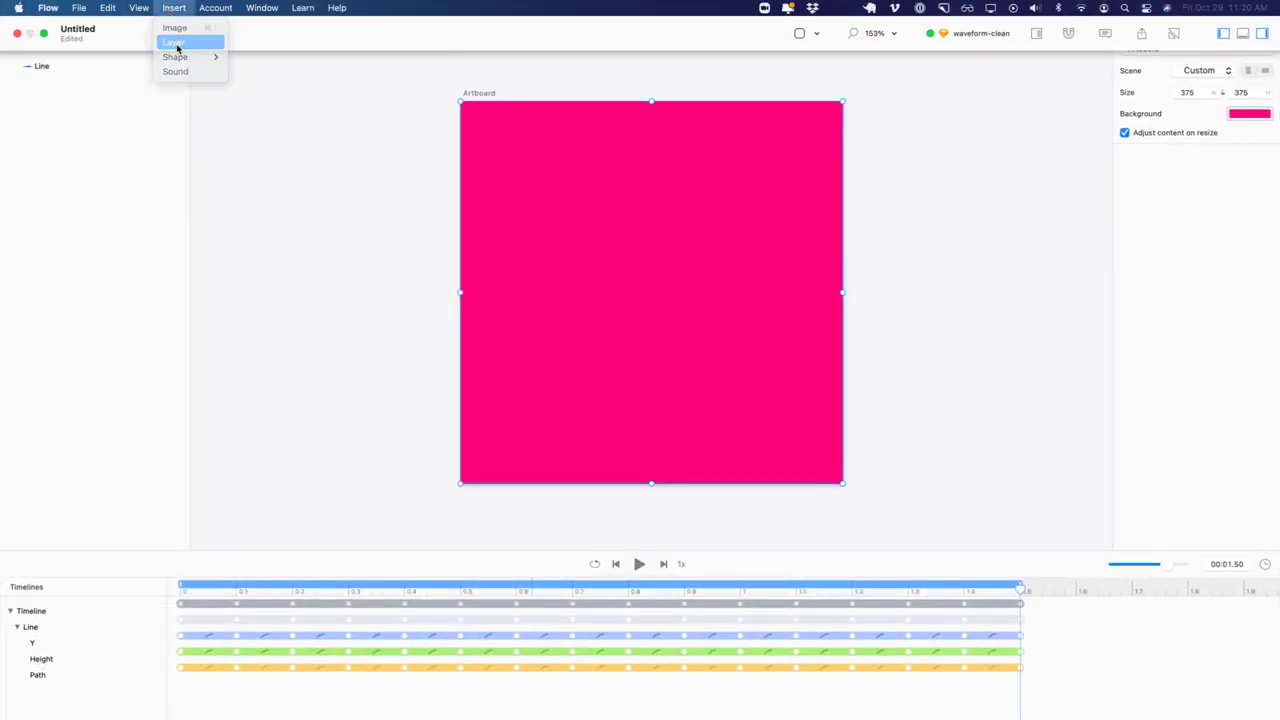
pyautogui.click(175, 43)
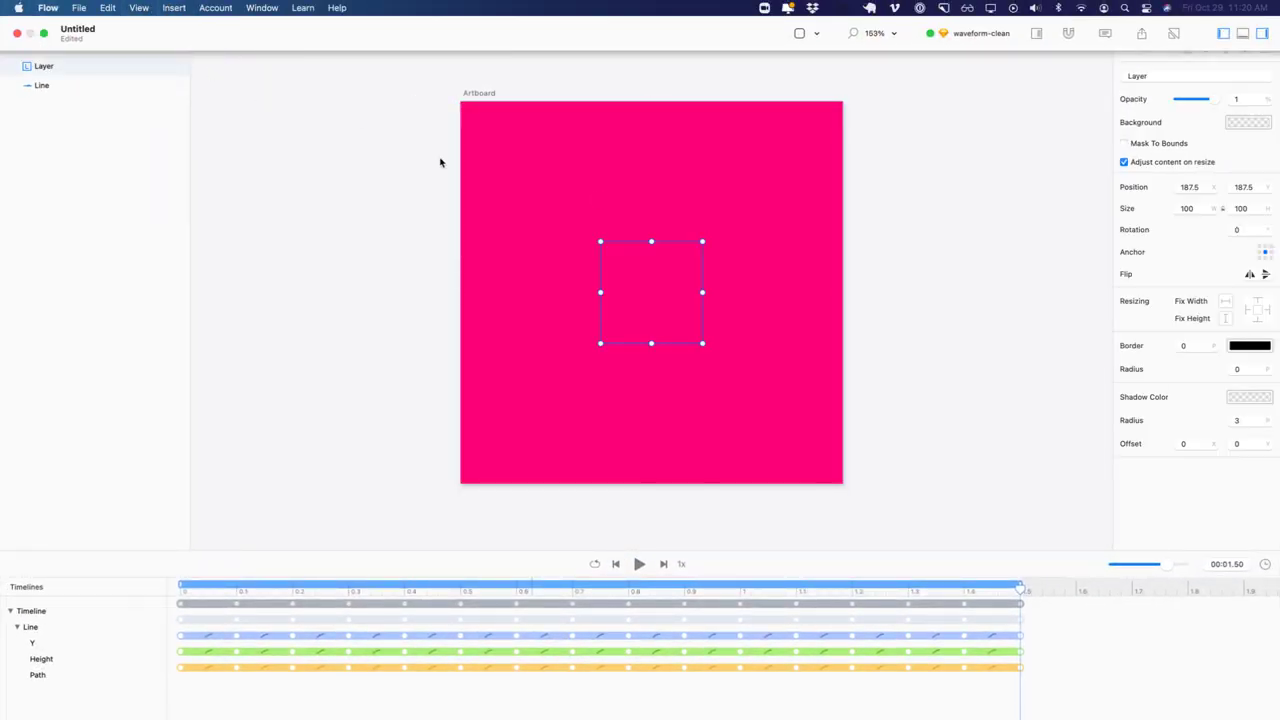
pyautogui.click(1246, 123)
pyautogui.click(1085, 424)
pyautogui.write('ffffff')
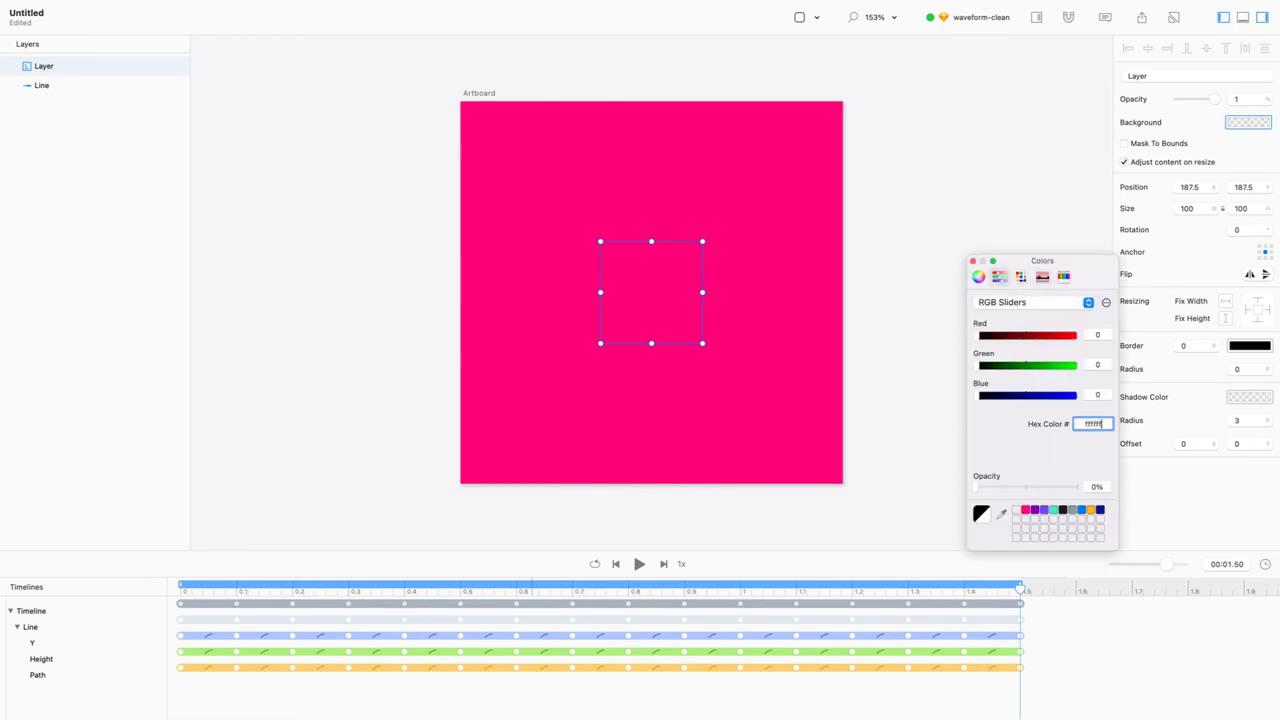
pyautogui.press('Return')
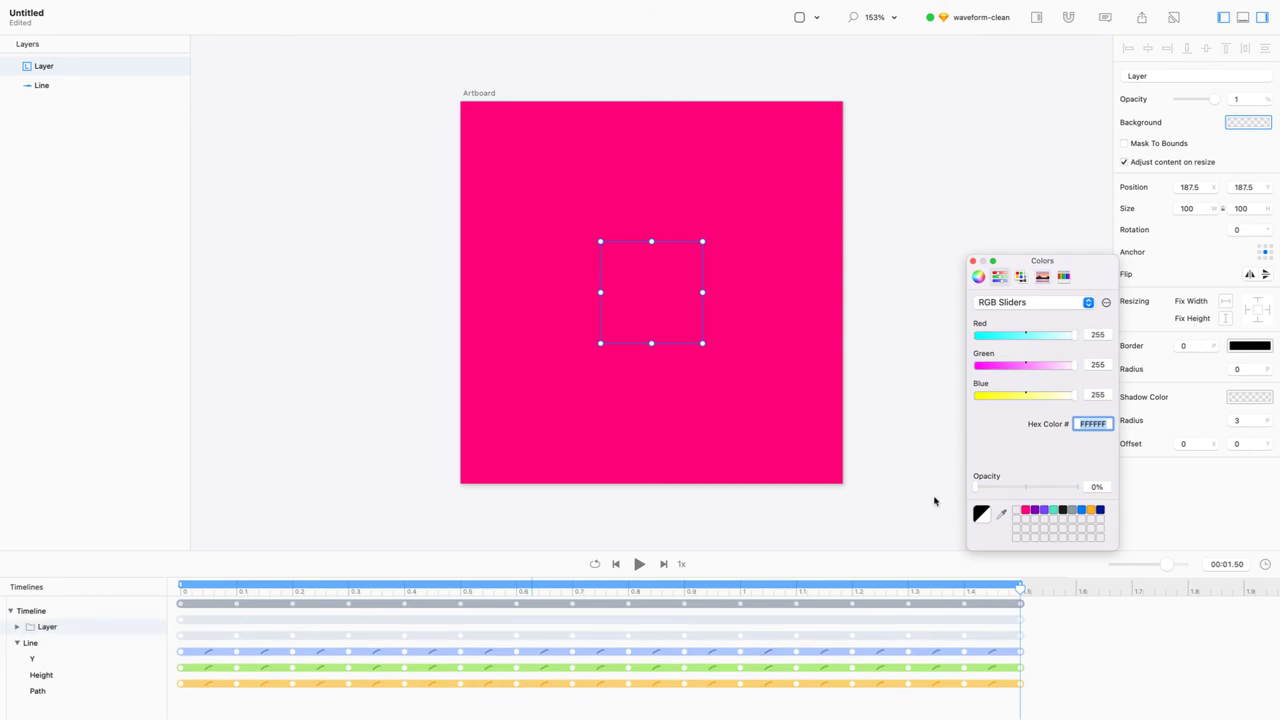
# - Delete the new layer's Background Color keyframes from the timeline and select the layer again in Relative Mode
pyautogui.click(16, 626)
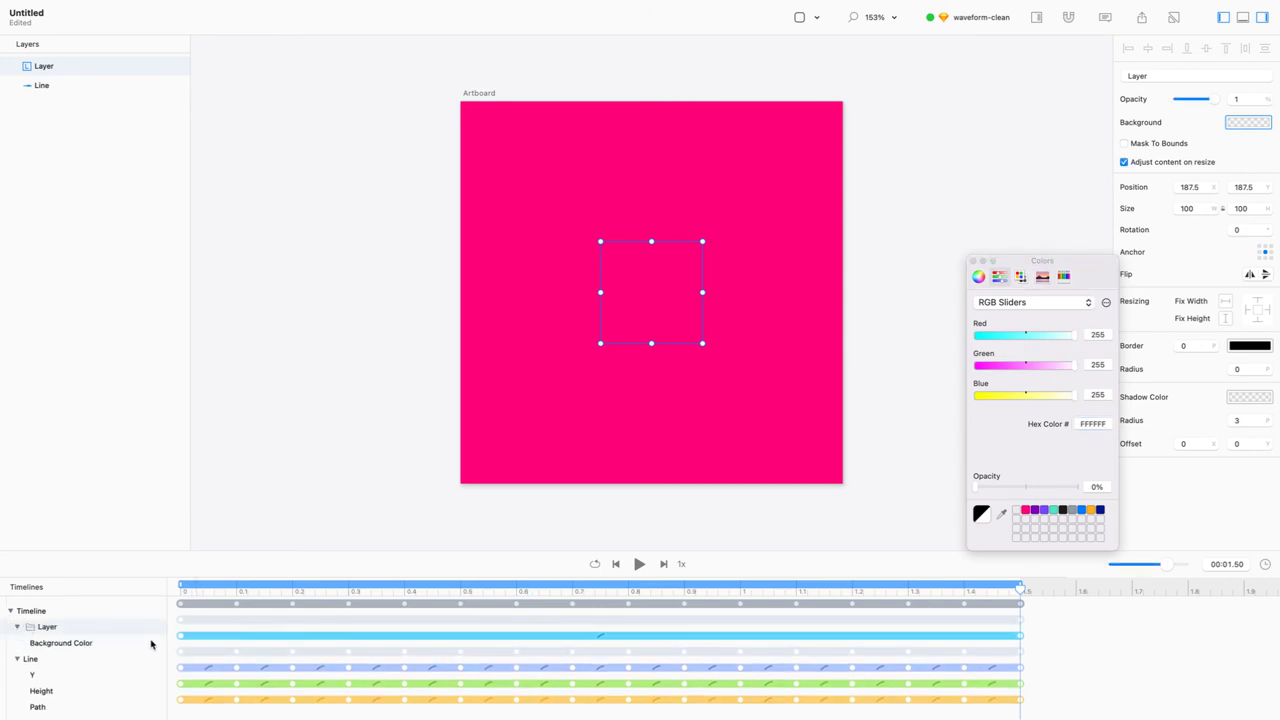
pyautogui.click(181, 637)
pyautogui.press('Delete')
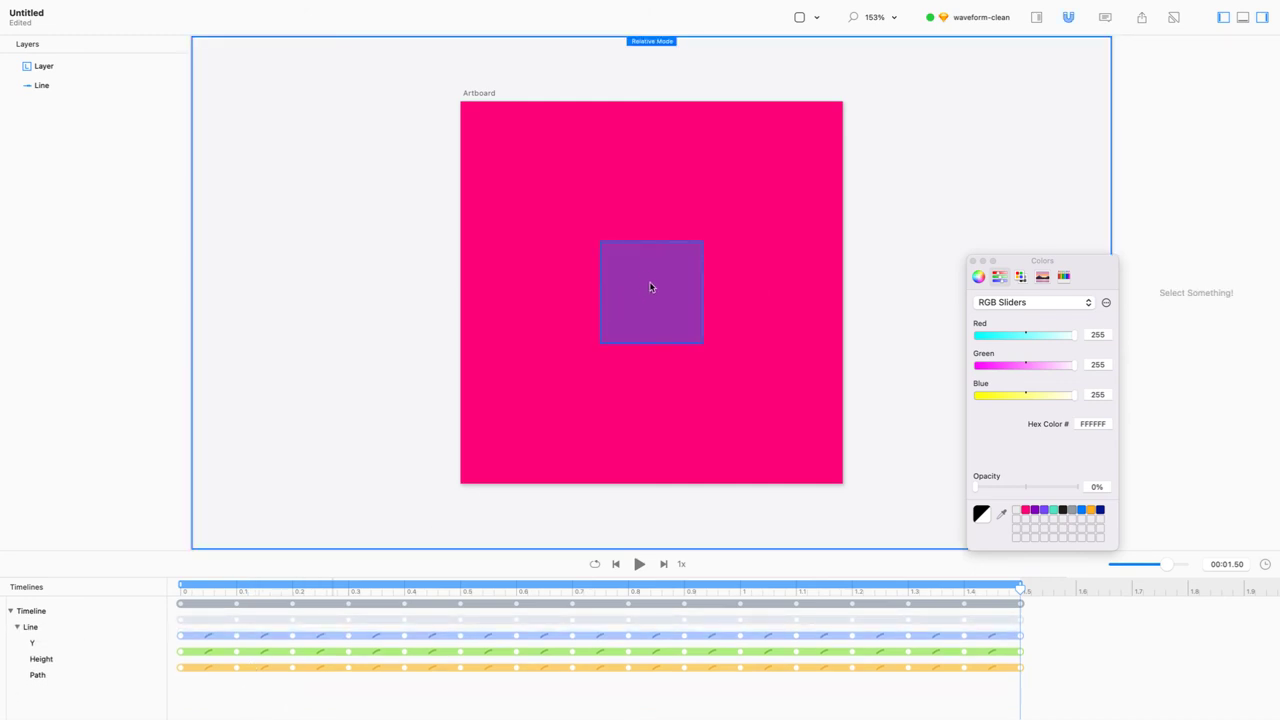
pyautogui.click(649, 288)
pyautogui.click(1088, 480)
pyautogui.write('10')
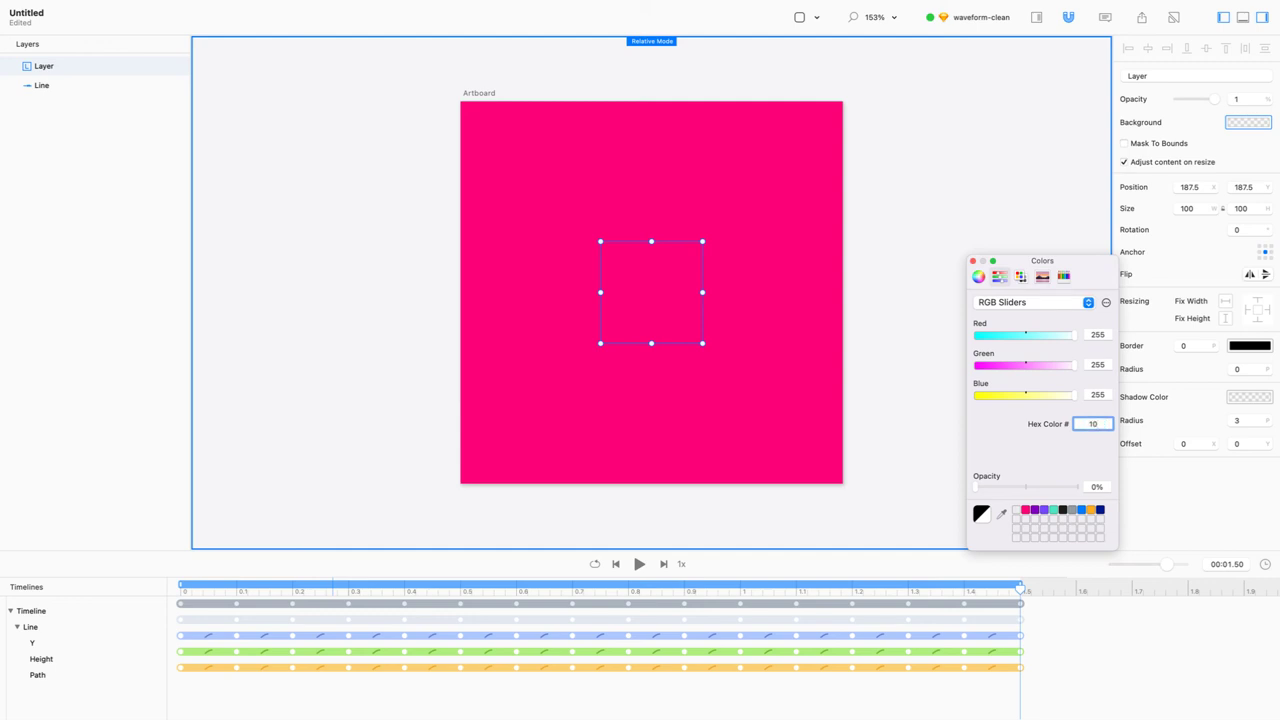
pyautogui.press('Escape')
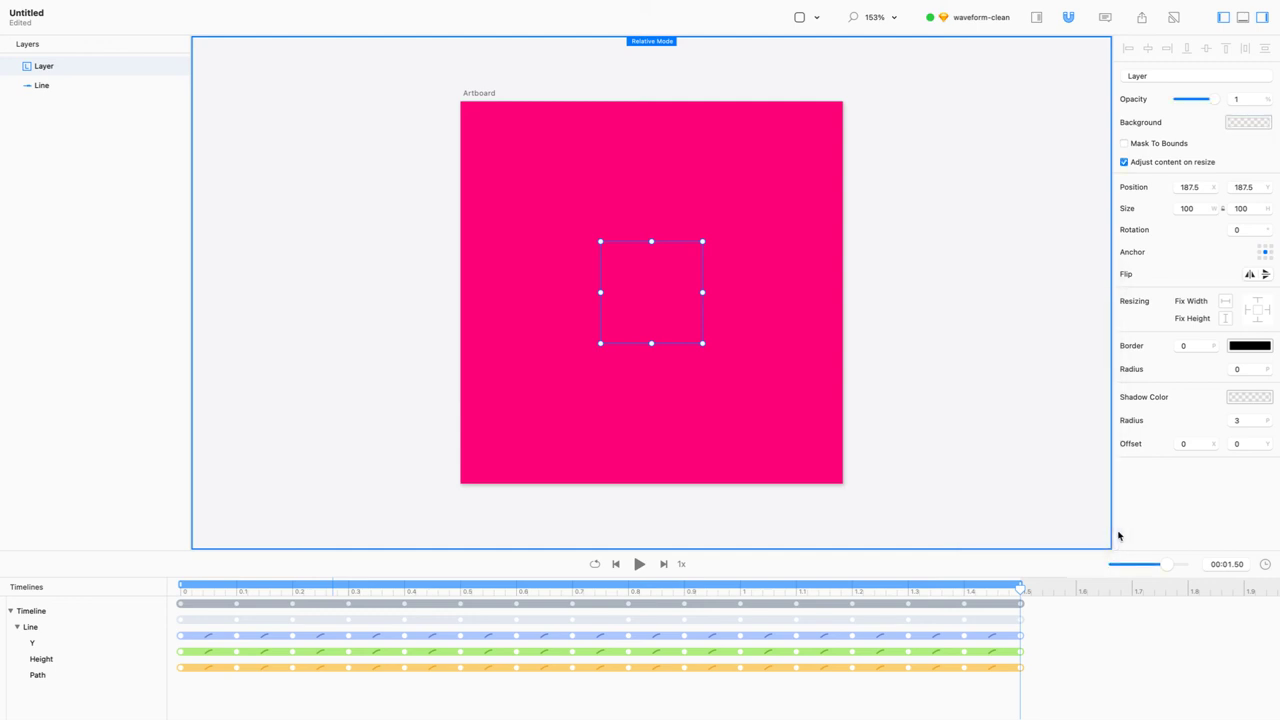
# - Set the opacity of the new layer's white background color to 100%
pyautogui.click(1257, 124)
pyautogui.click(1092, 486)
pyautogui.press('Tab')
pyautogui.click(1092, 486)
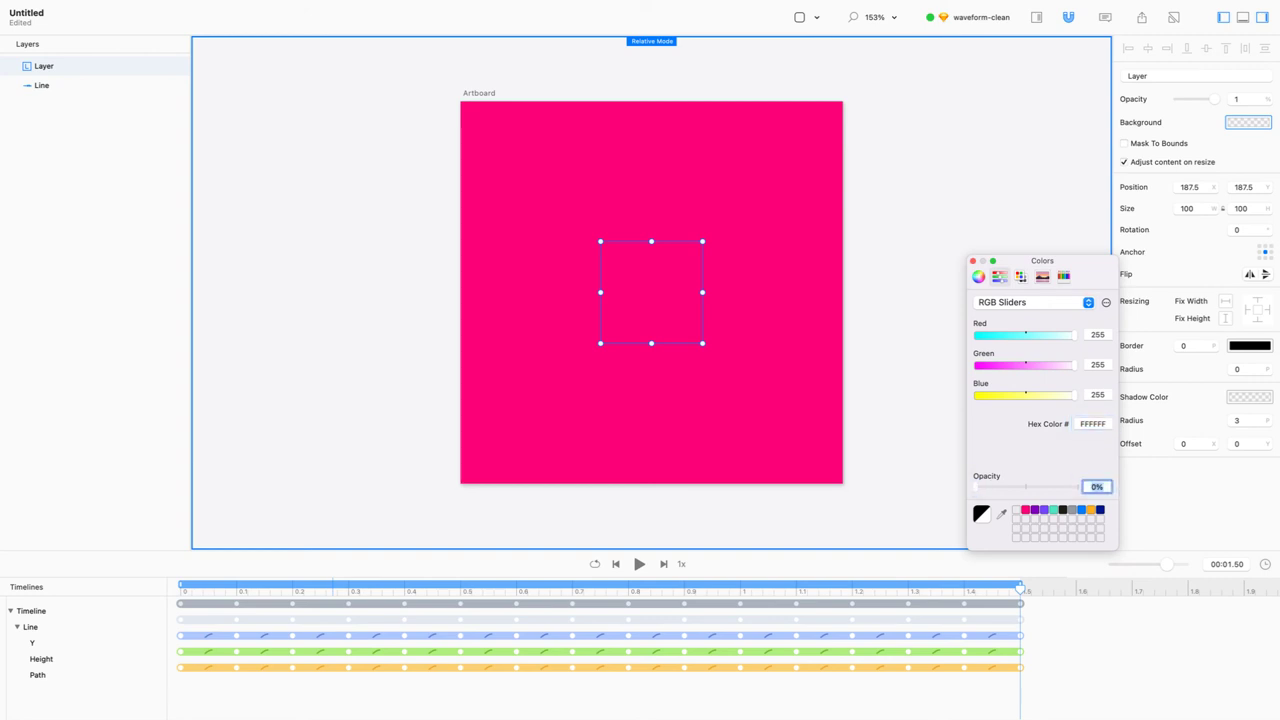
pyautogui.write('10')
pyautogui.press('Return')
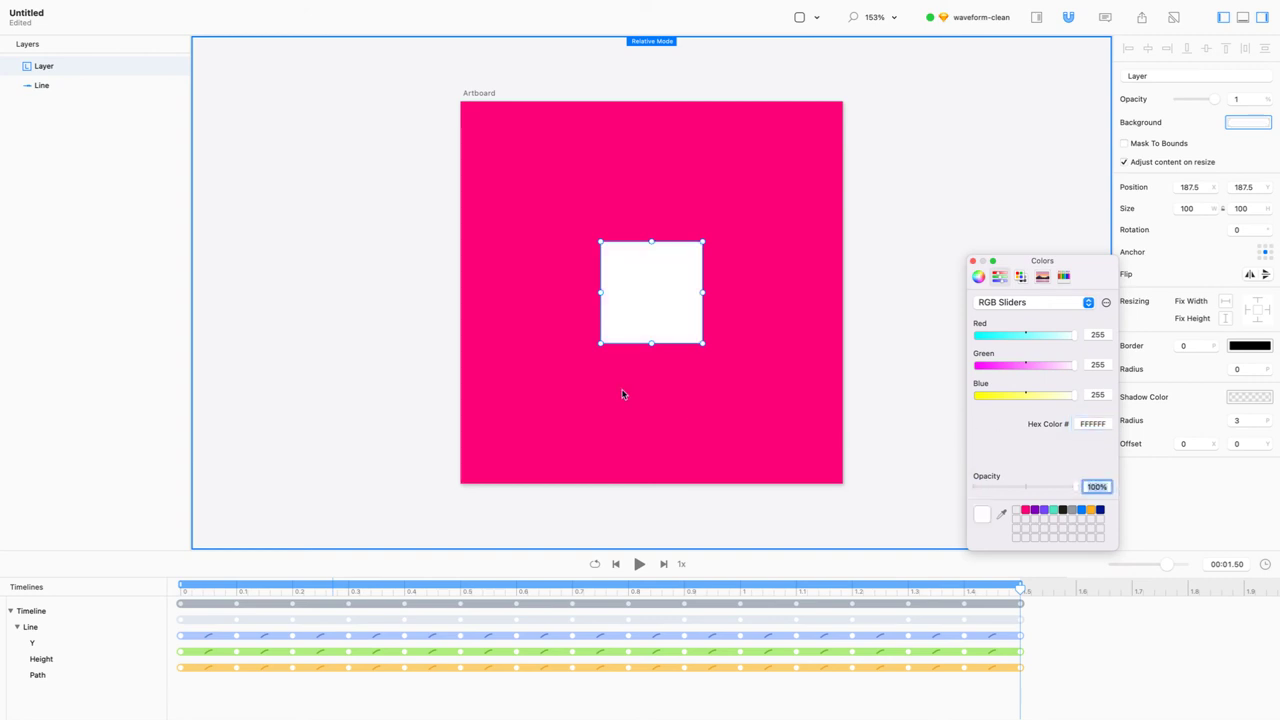
# - Move the white layer beneath the Line layer and enlarge it about its center to about 207 by 207, spanning the waveform
pyautogui.moveTo(78, 70); pyautogui.dragTo(78, 107)
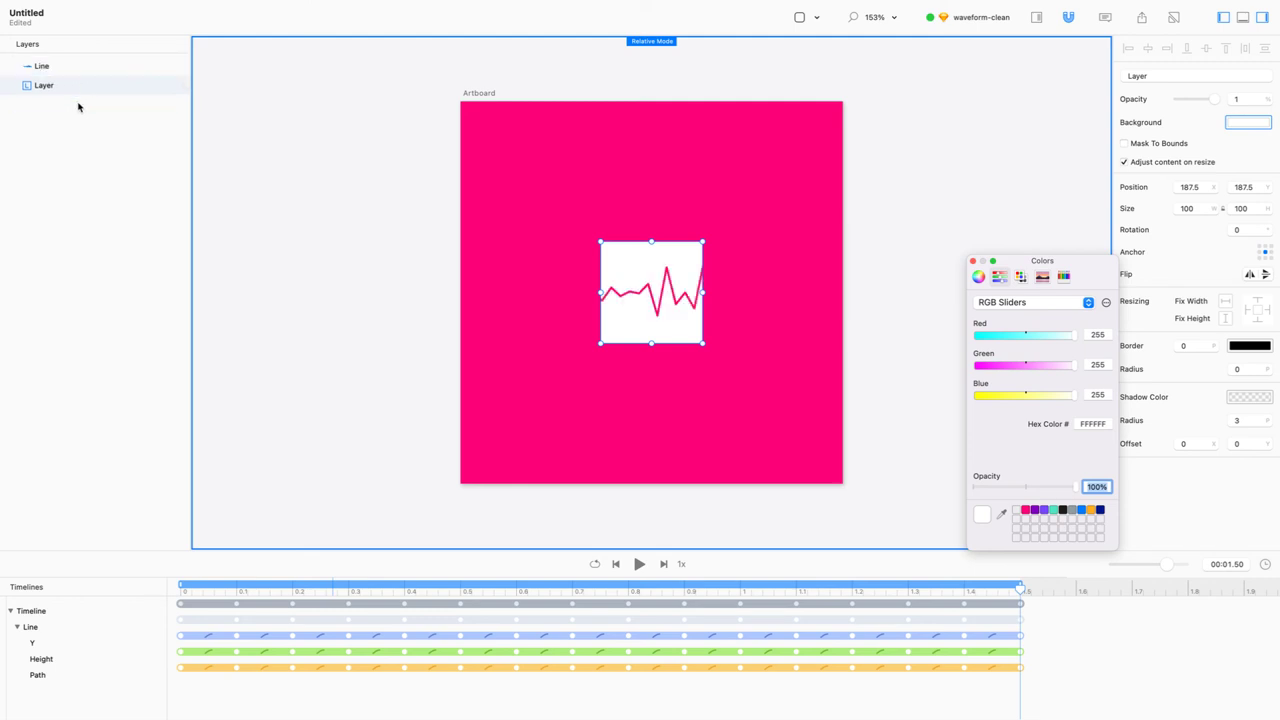
pyautogui.click(704, 292)
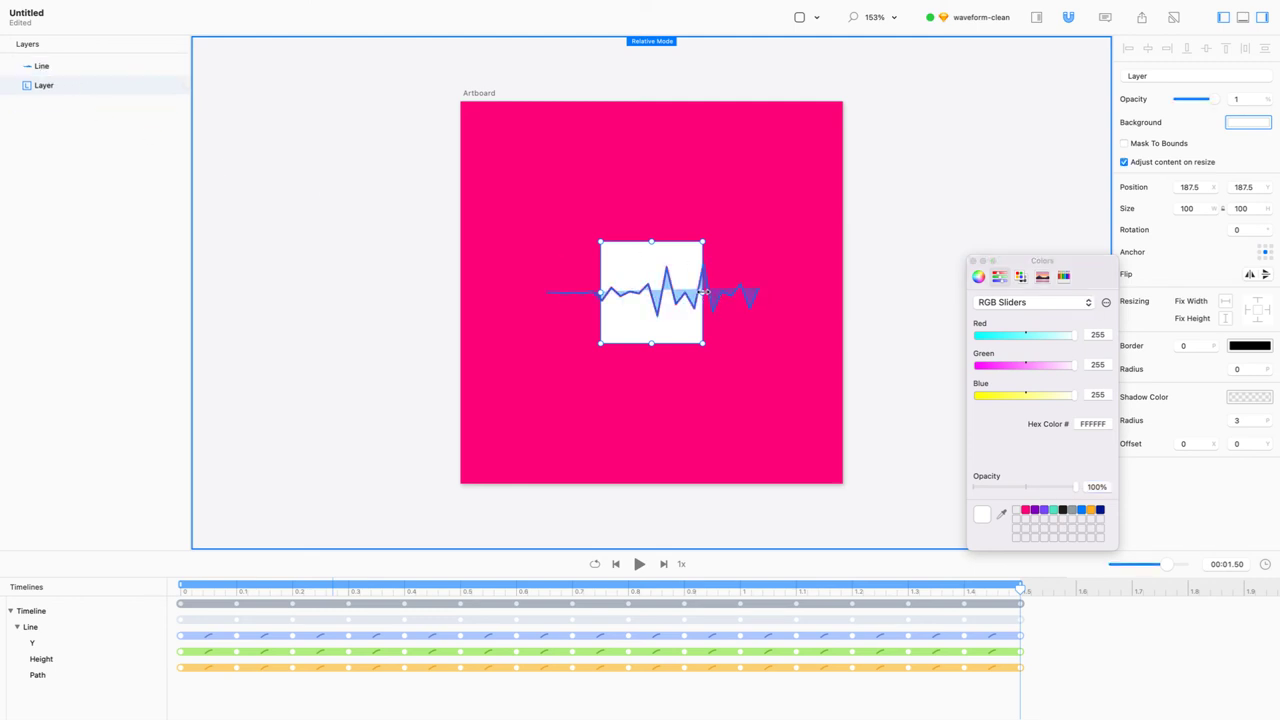
pyautogui.moveTo(703, 292); pyautogui.dragTo(758, 299)
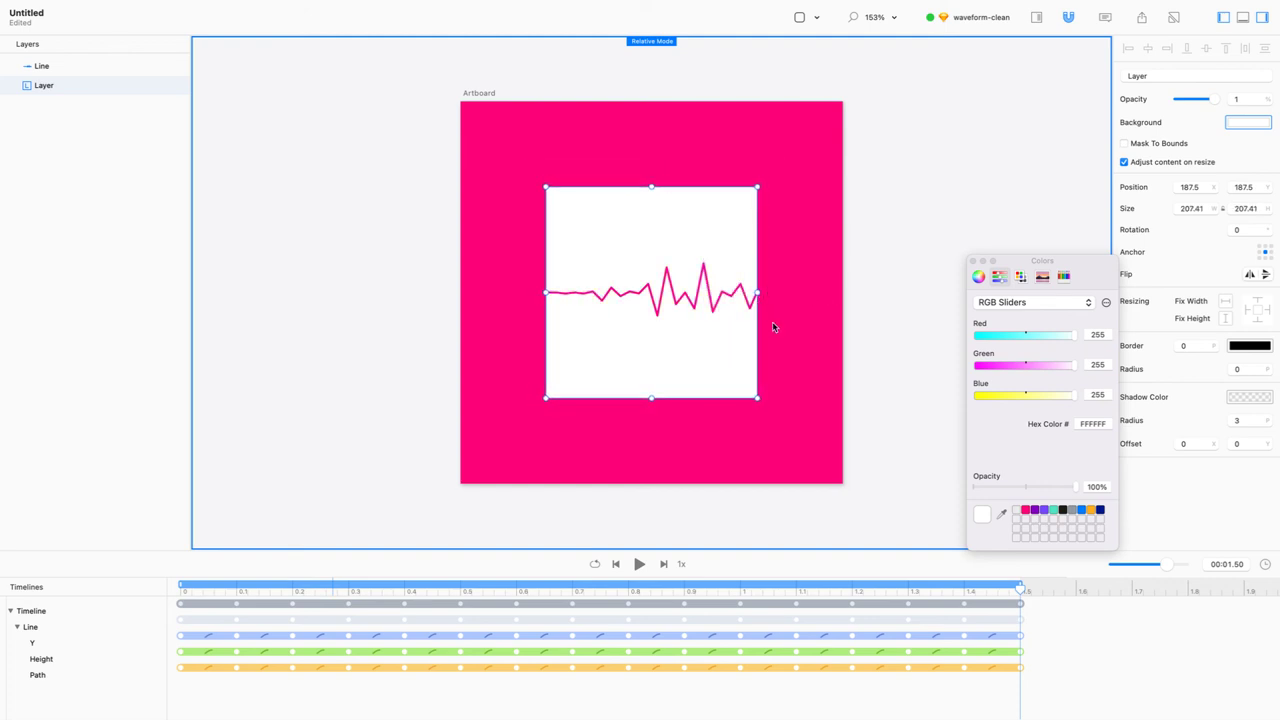
# - Set the white layer's width and height to 200 each
pyautogui.click(1203, 208)
pyautogui.write('200')
pyautogui.press('Return')
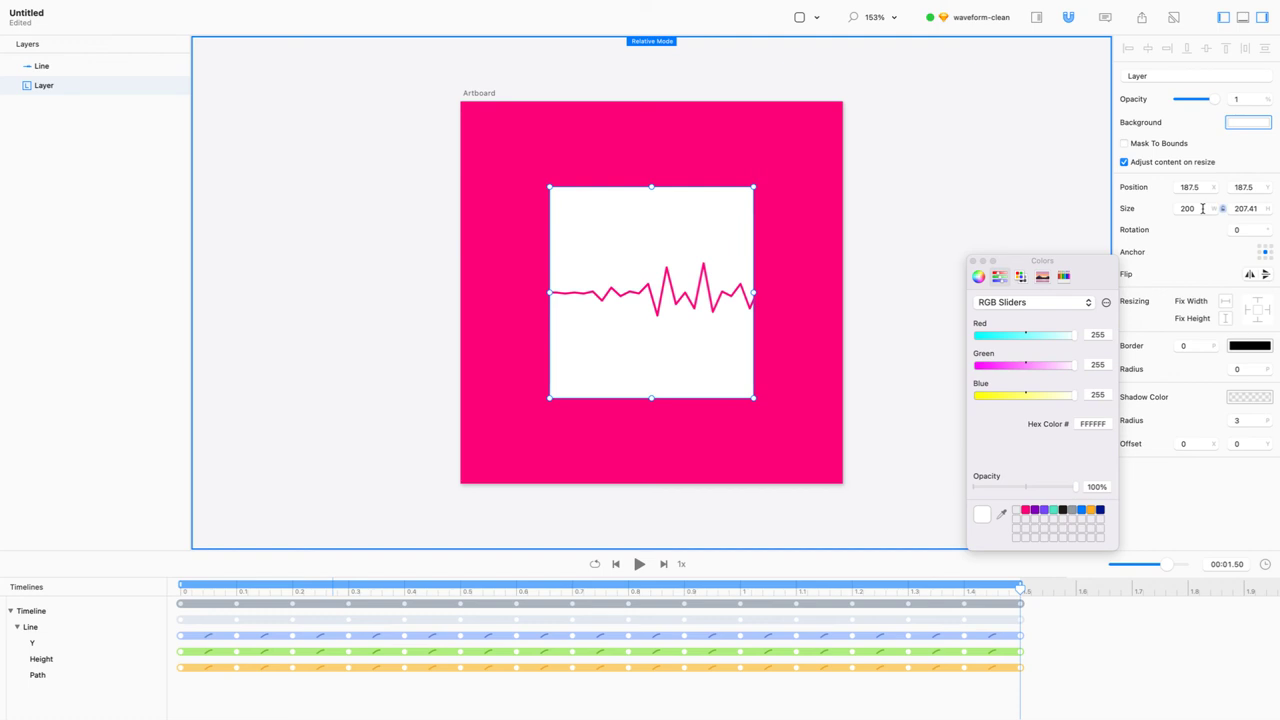
pyautogui.press('Tab')
pyautogui.write('200')
pyautogui.press('Return')
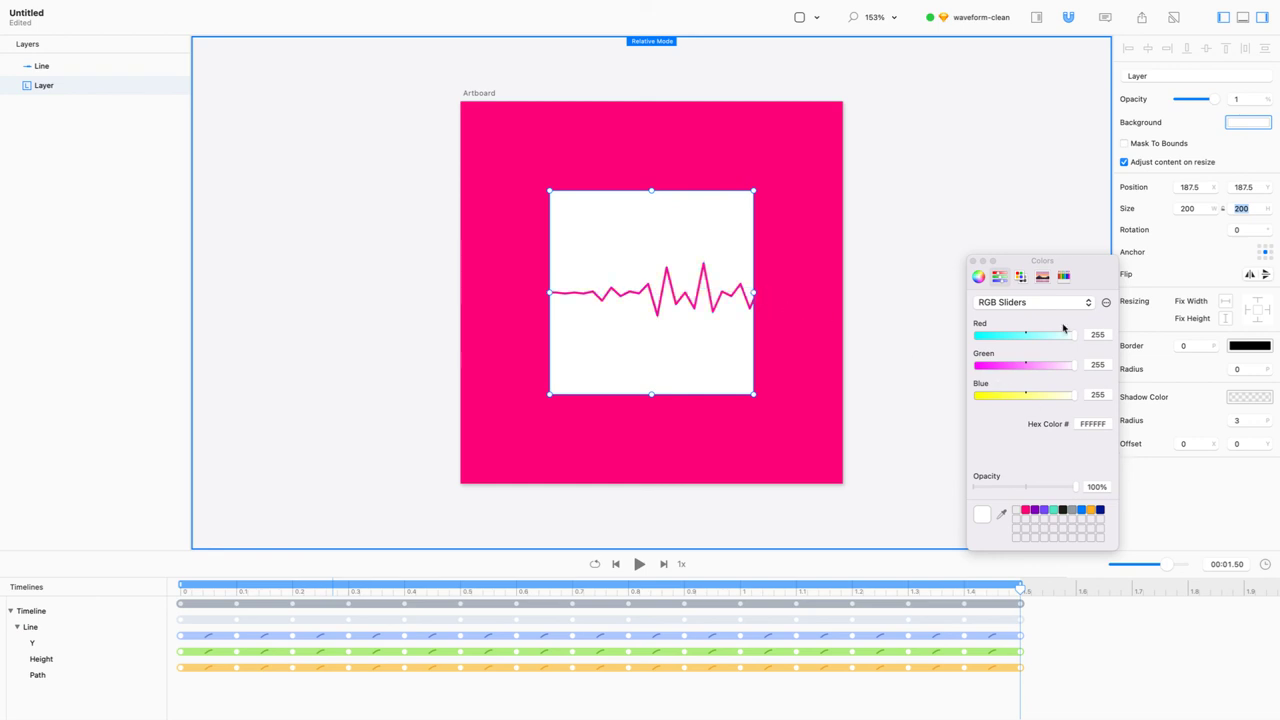
# - Close the color picker and round the white layer into a circle with a corner radius of 100
pyautogui.click(972, 260)
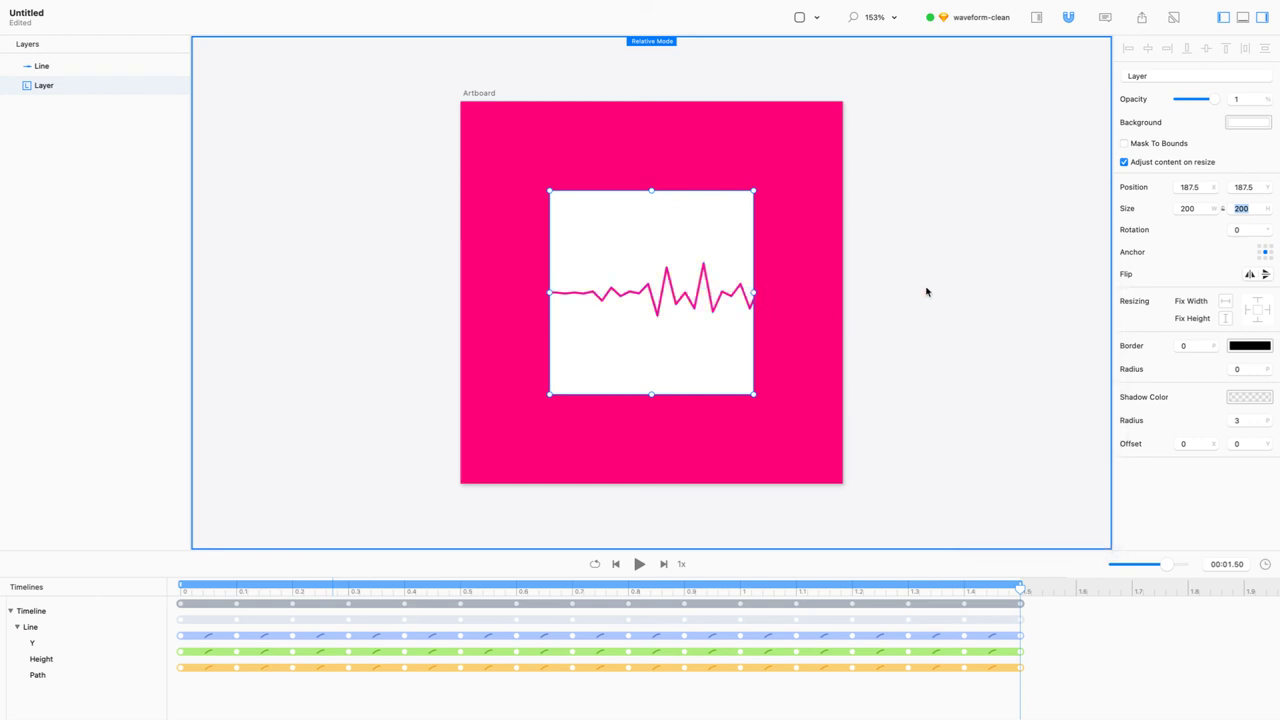
pyautogui.click(1255, 370)
pyautogui.write('100')
pyautogui.press('Return')
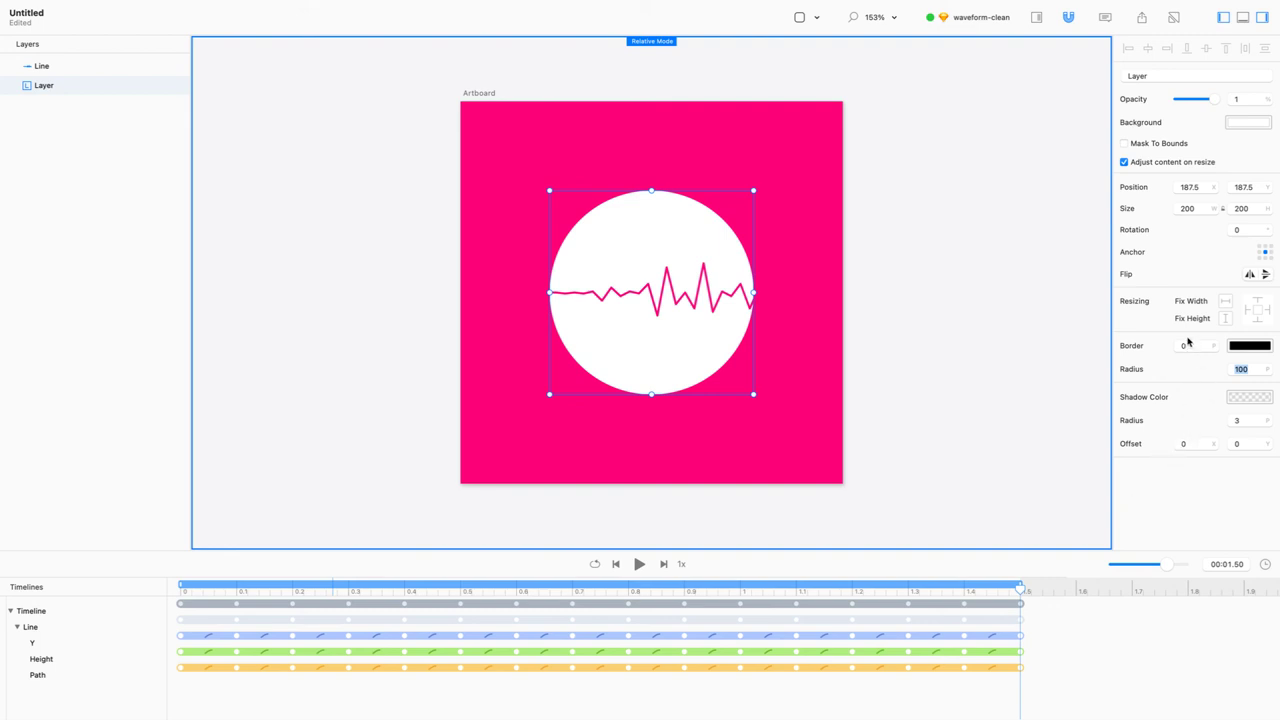
# - Thicken the waveform line on the artboard by setting its stroke width to 6
pyautogui.click(670, 284)
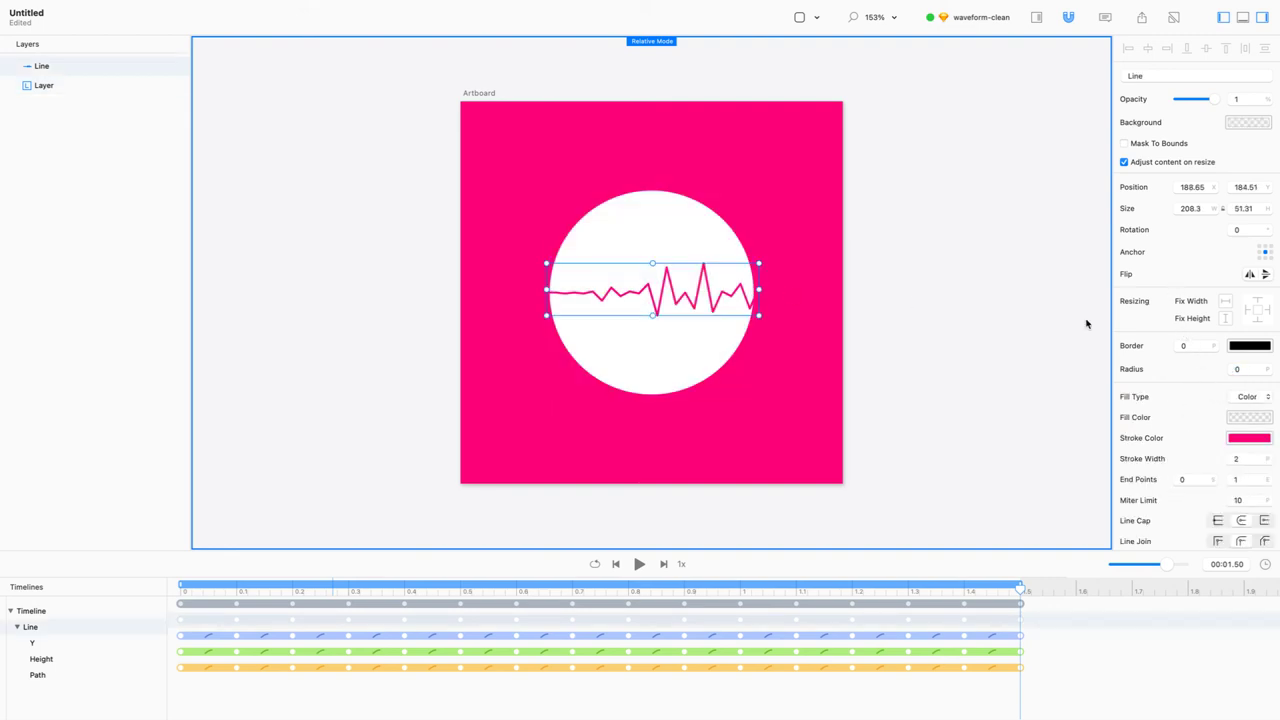
pyautogui.click(1253, 458)
pyautogui.press('Up')
pyautogui.press('Up')
pyautogui.press('Up')
pyautogui.press('Up')
pyautogui.press('Up')
pyautogui.press('Down')
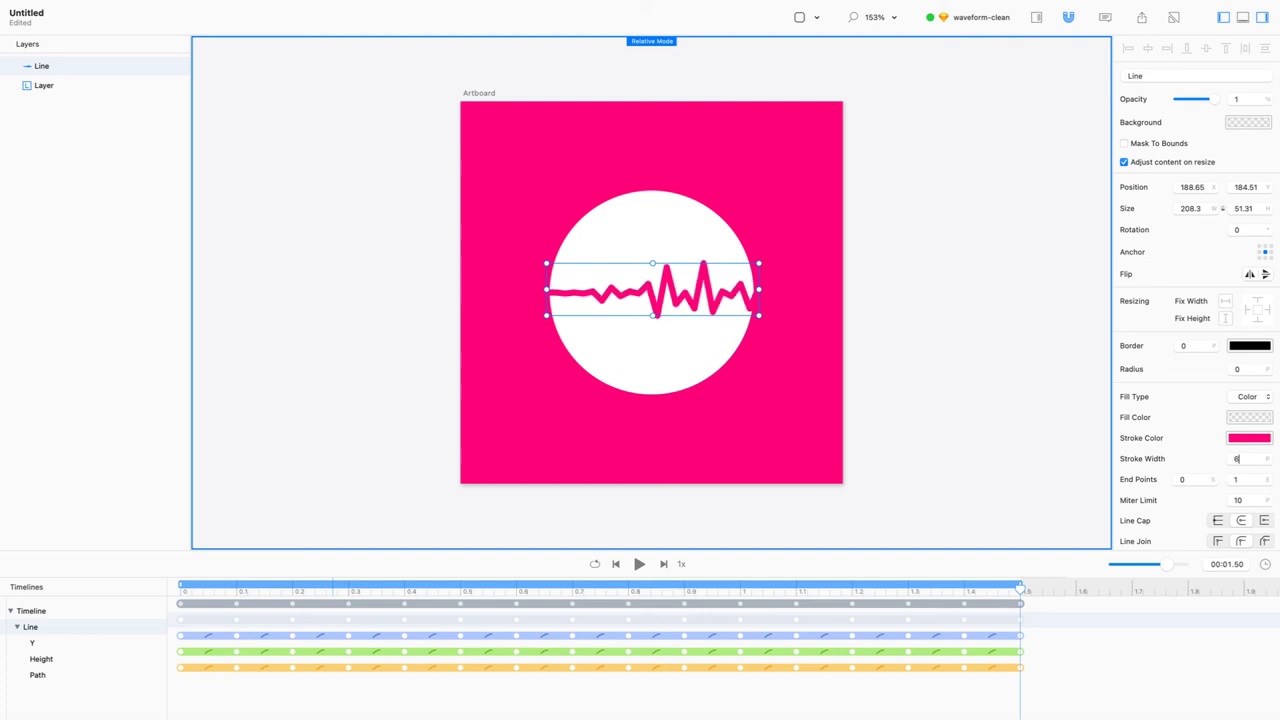
# - Deselect the line and play back the waveform animation with looping turned on
pyautogui.click(900, 276)
pyautogui.press('space')
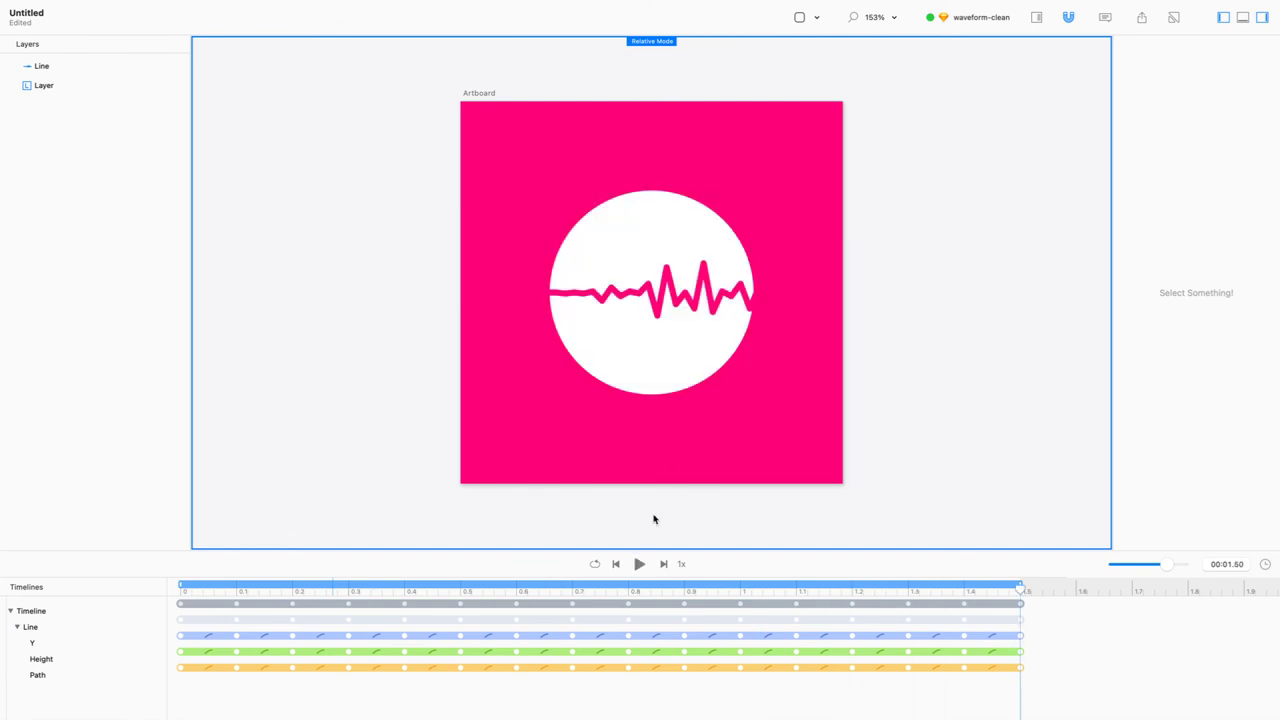
pyautogui.press('space')
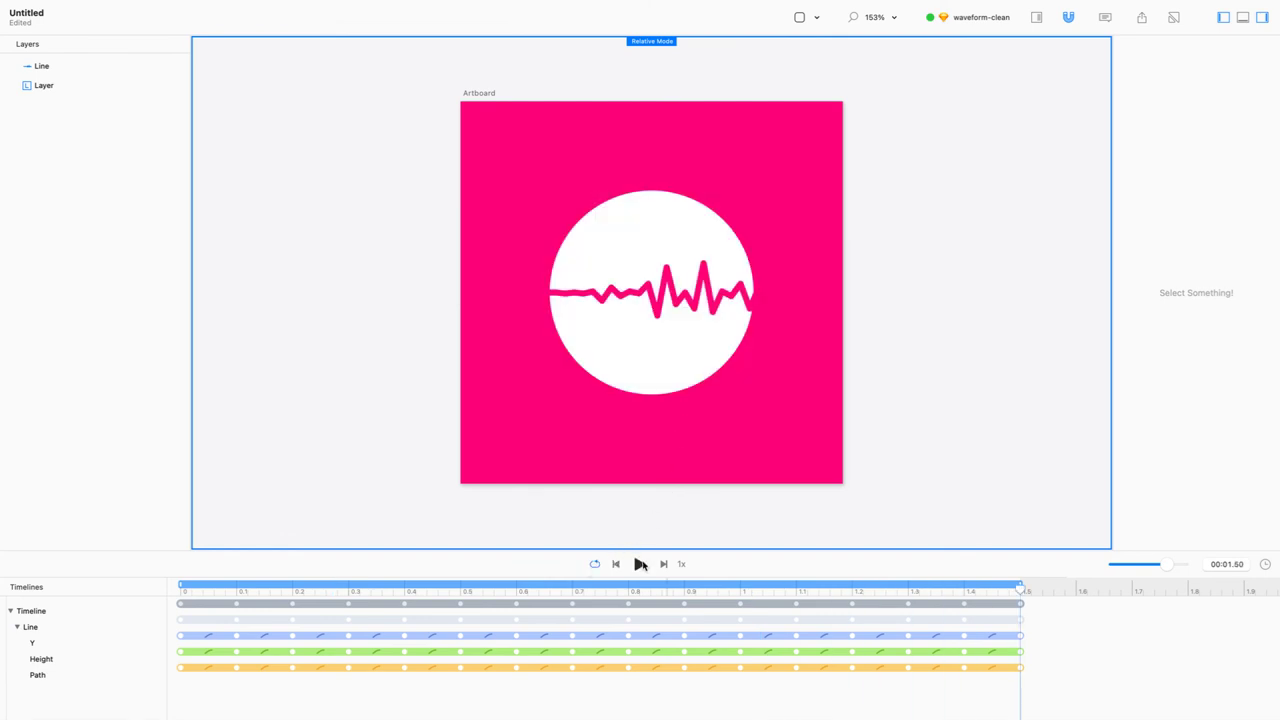